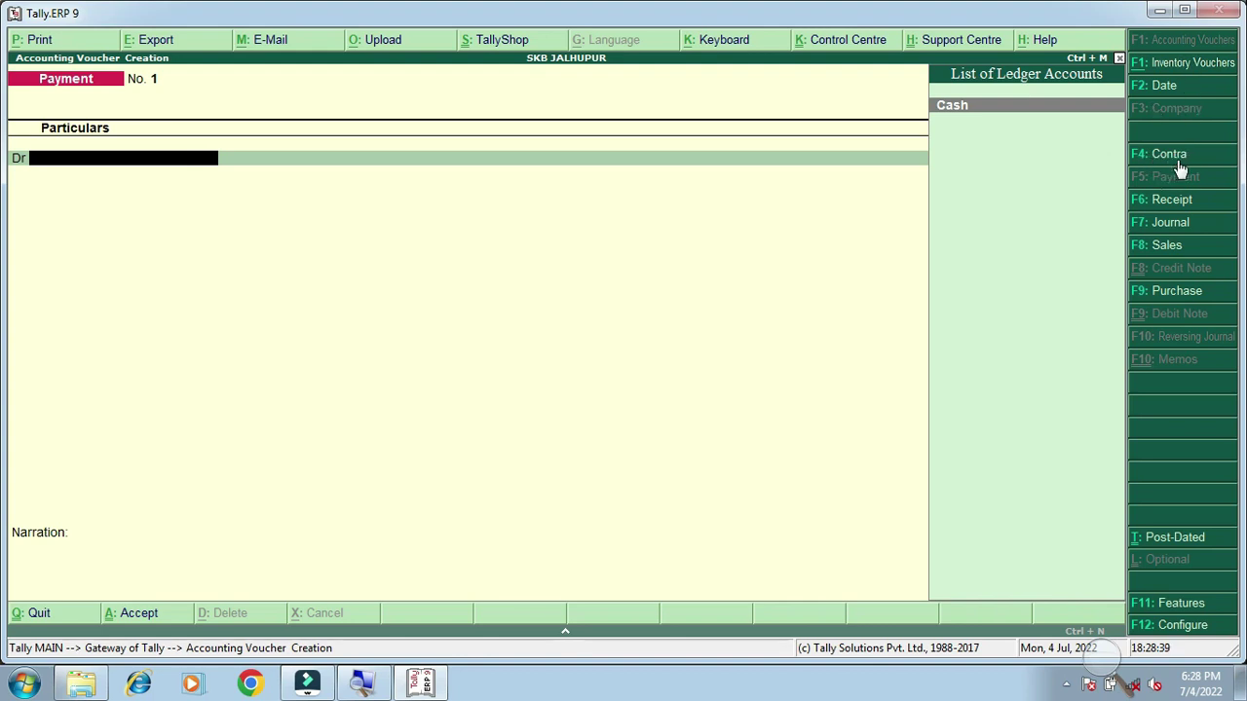
- Switch the new accounting voucher from Payment to Contra
left_click(1176, 159)
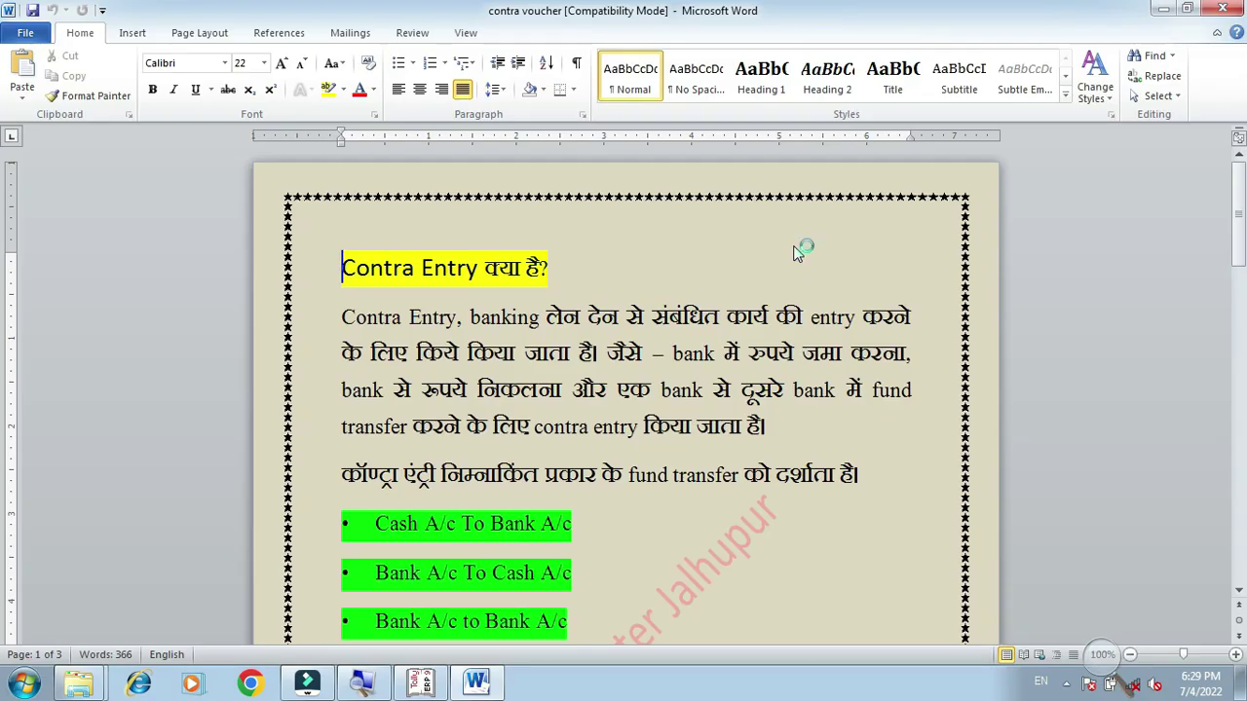
- In the Word document "contra voucher", read the definition of a contra entry and the listed fund transfer types
scroll(754, 178, "down", 2)
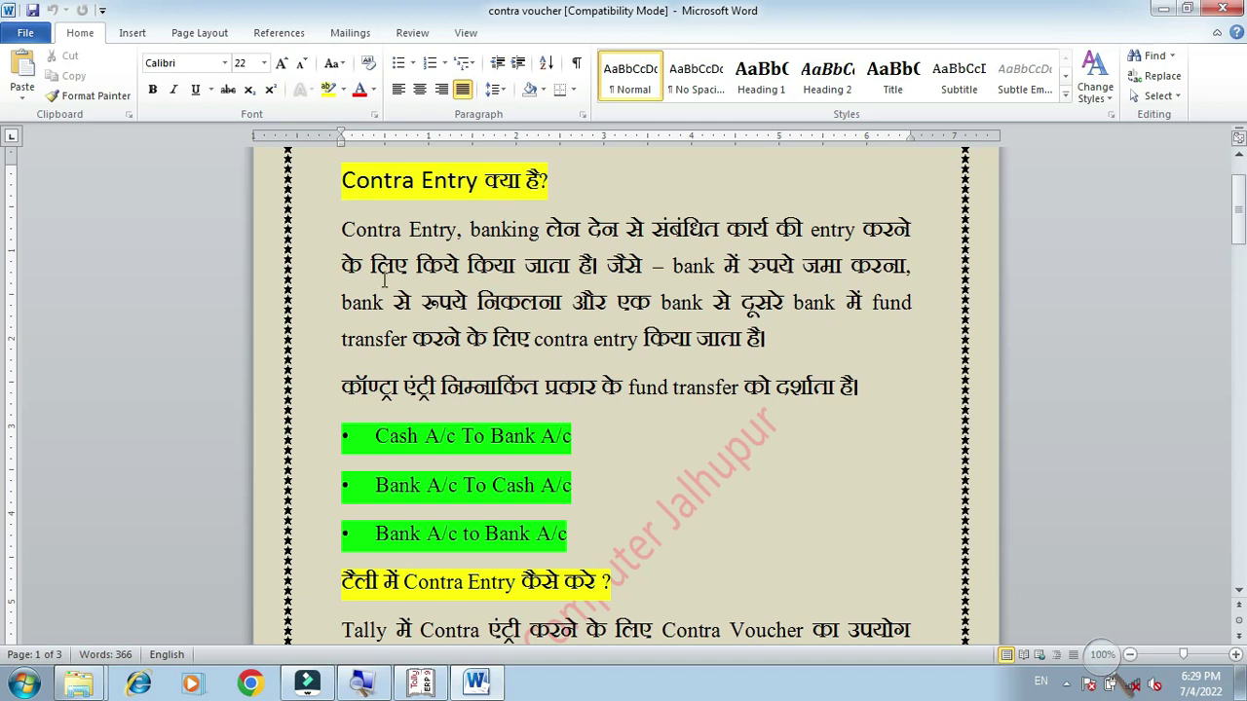
left_click_drag(341, 235, 762, 352)
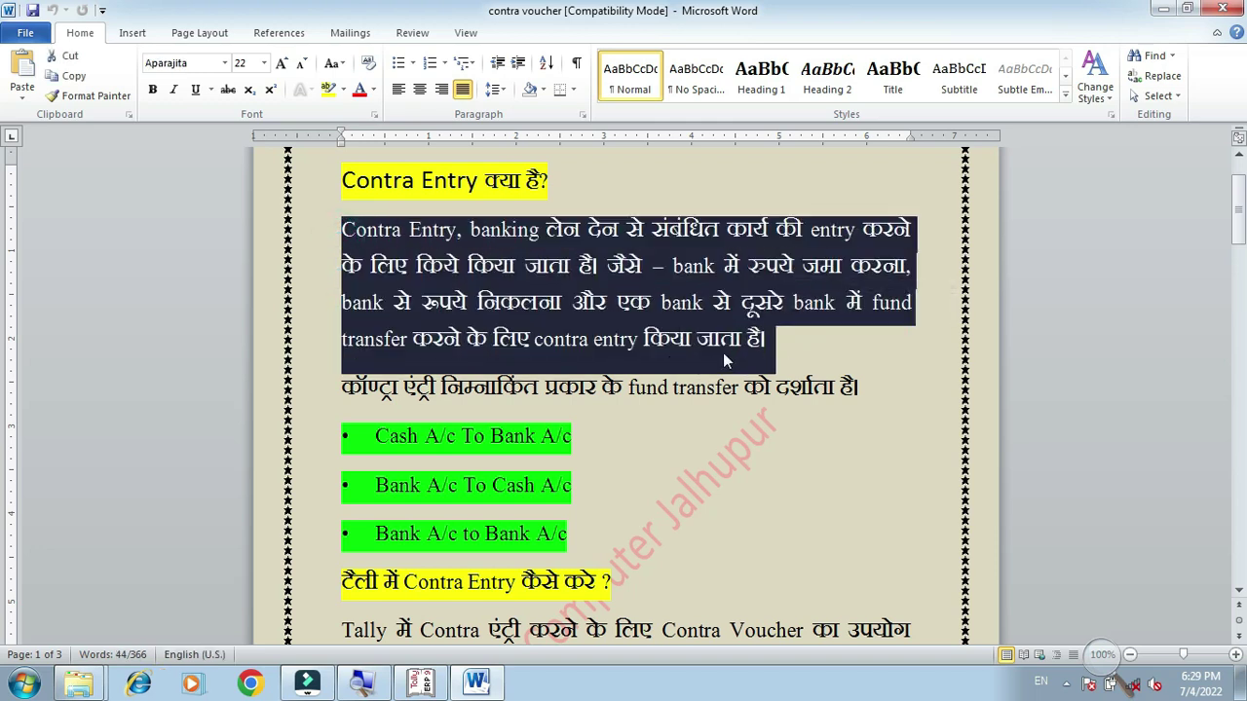
scroll(722, 353, "down", 1)
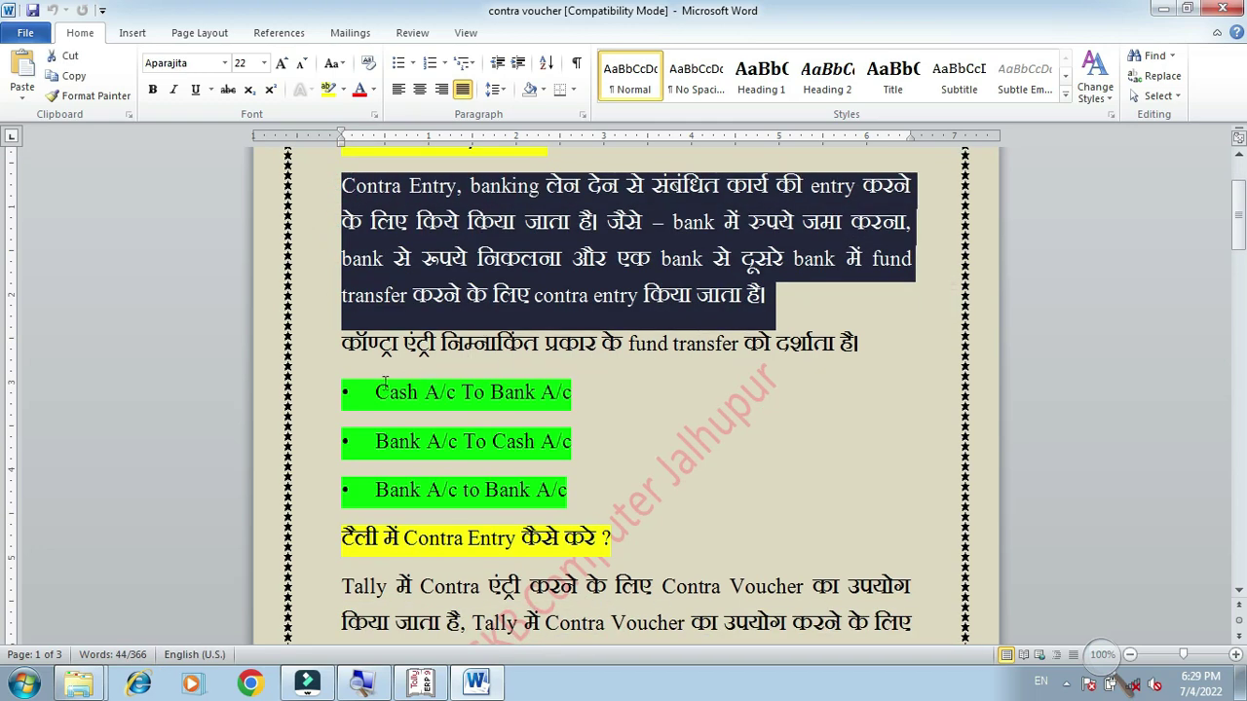
left_click_drag(373, 392, 443, 397)
key("End")
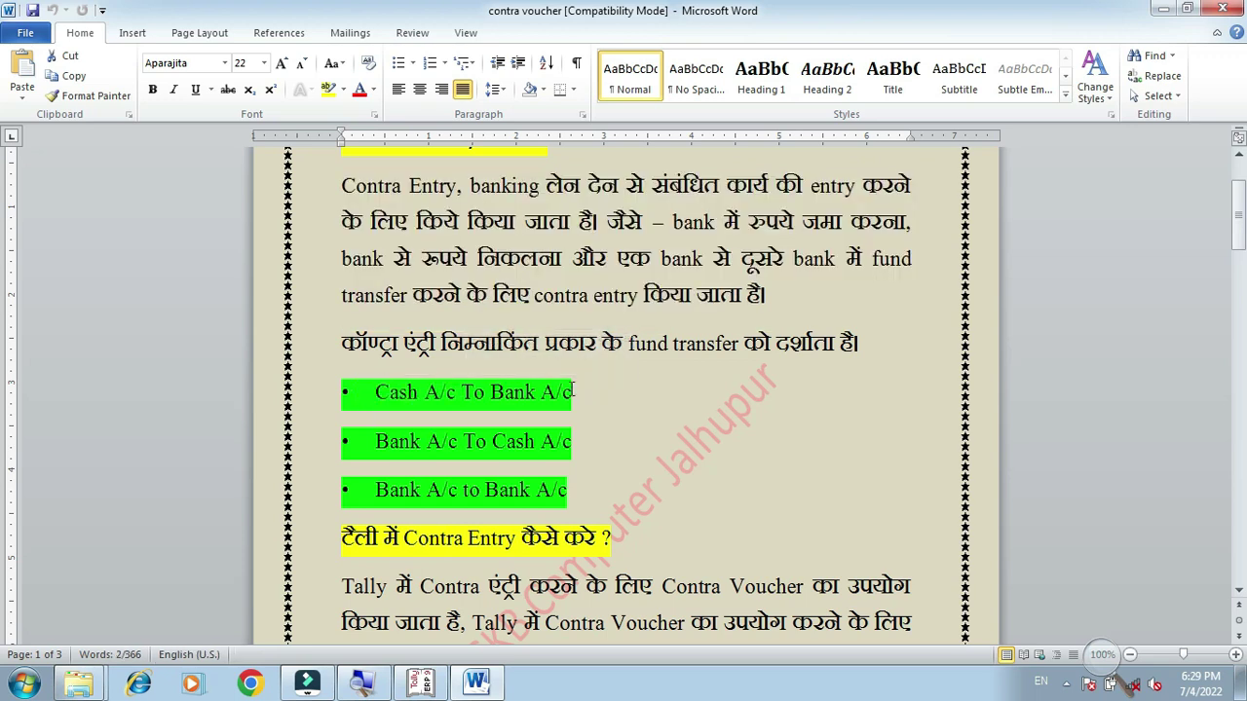
left_click_drag(368, 394, 558, 410)
left_click_drag(375, 443, 572, 443)
left_click_drag(374, 491, 575, 494)
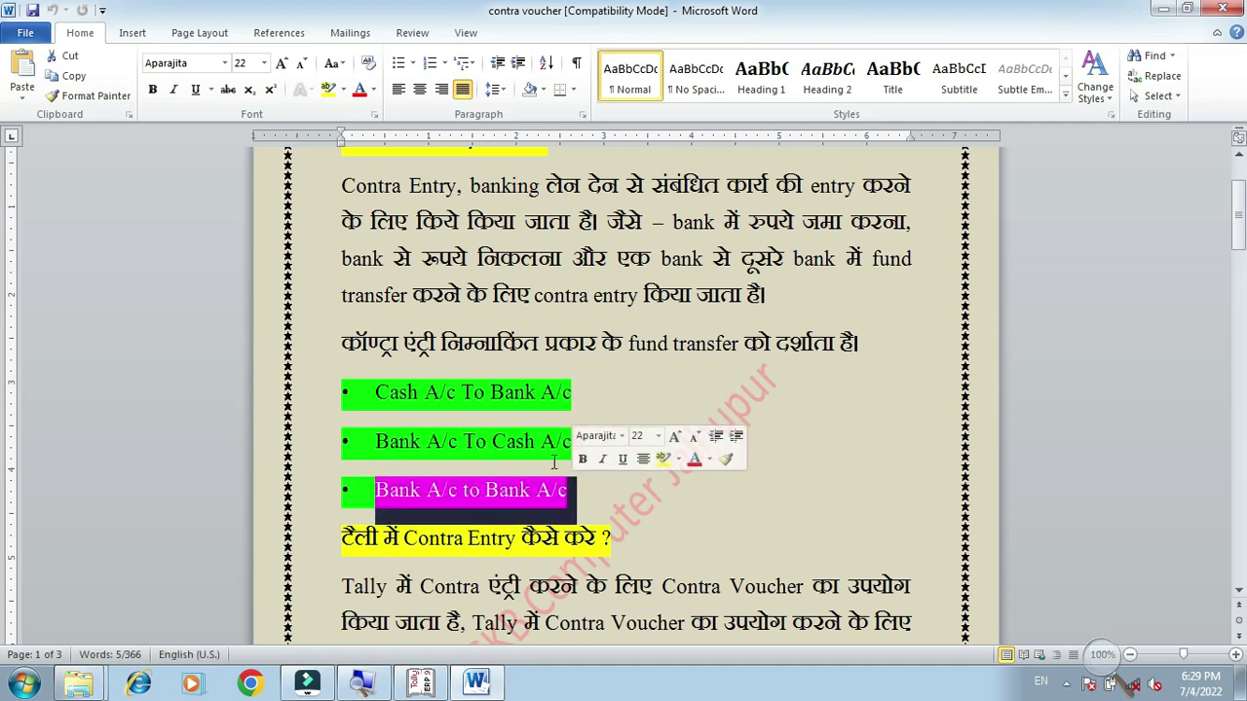
left_click(610, 409)
scroll(611, 409, "down", 3)
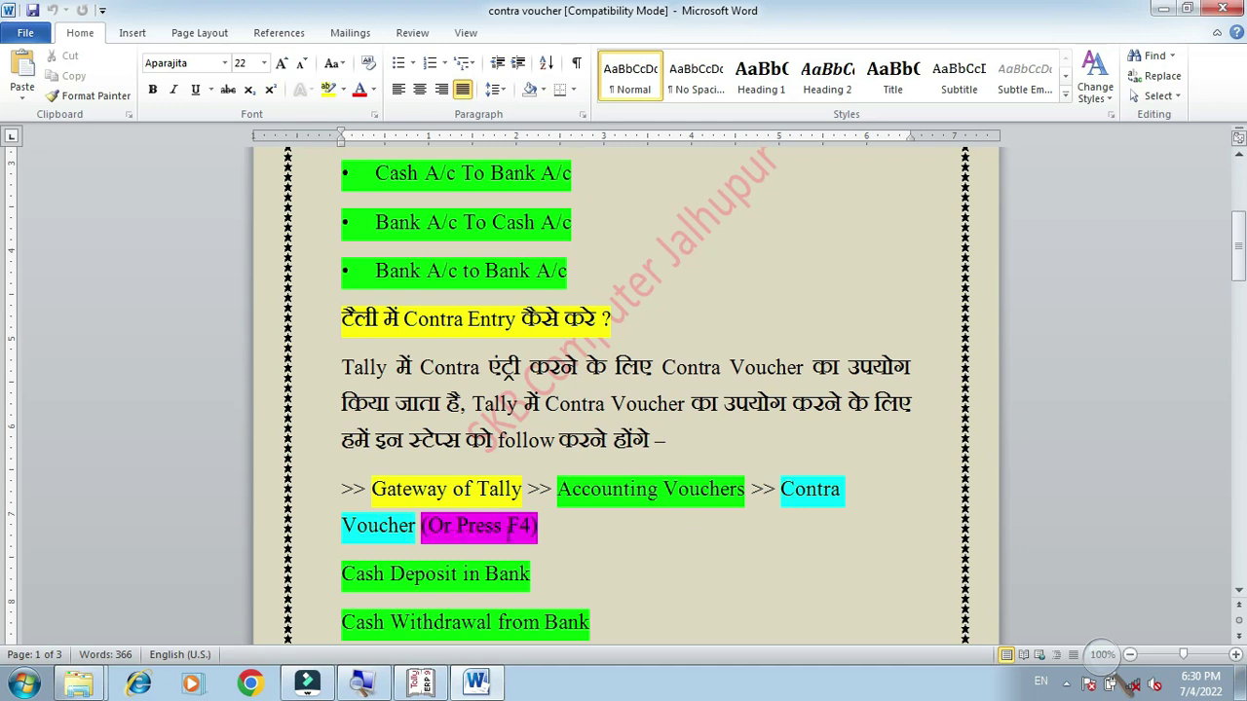
- Read how to reach the Contra Voucher in Tally and the sections on cash deposit, cash withdrawal and fund transfer
scroll(498, 445, "down", 1)
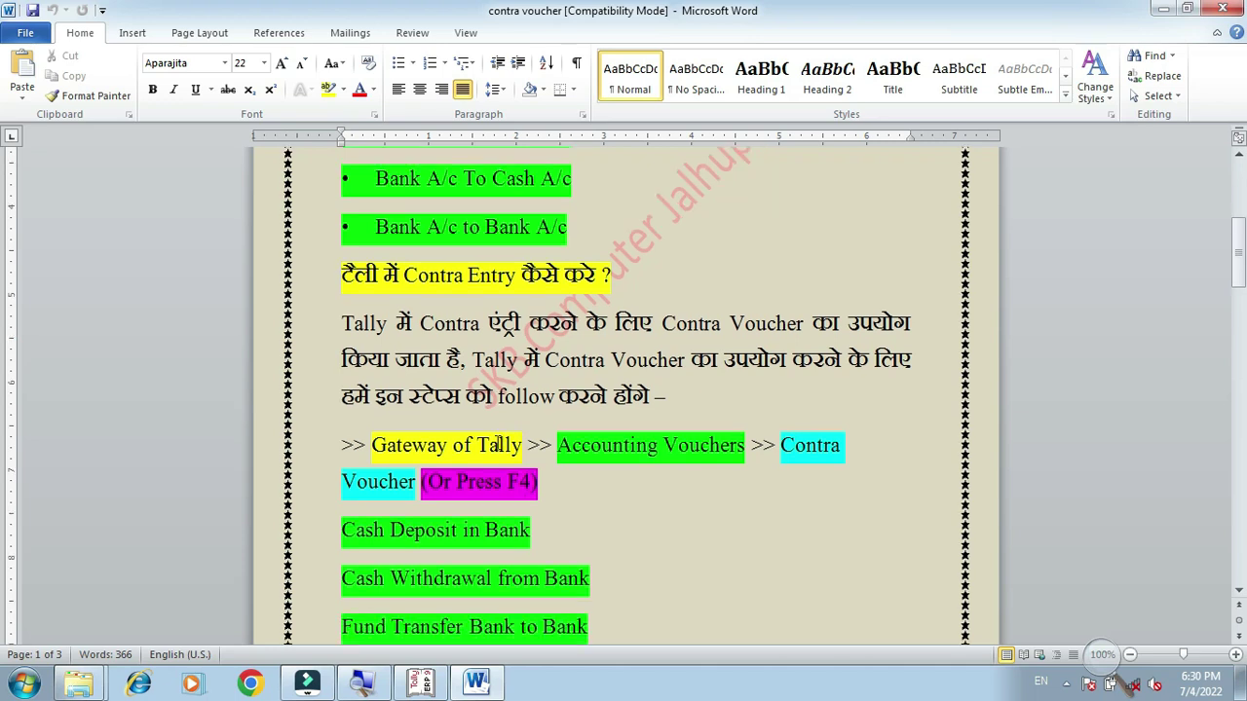
scroll(497, 444, "down", 3)
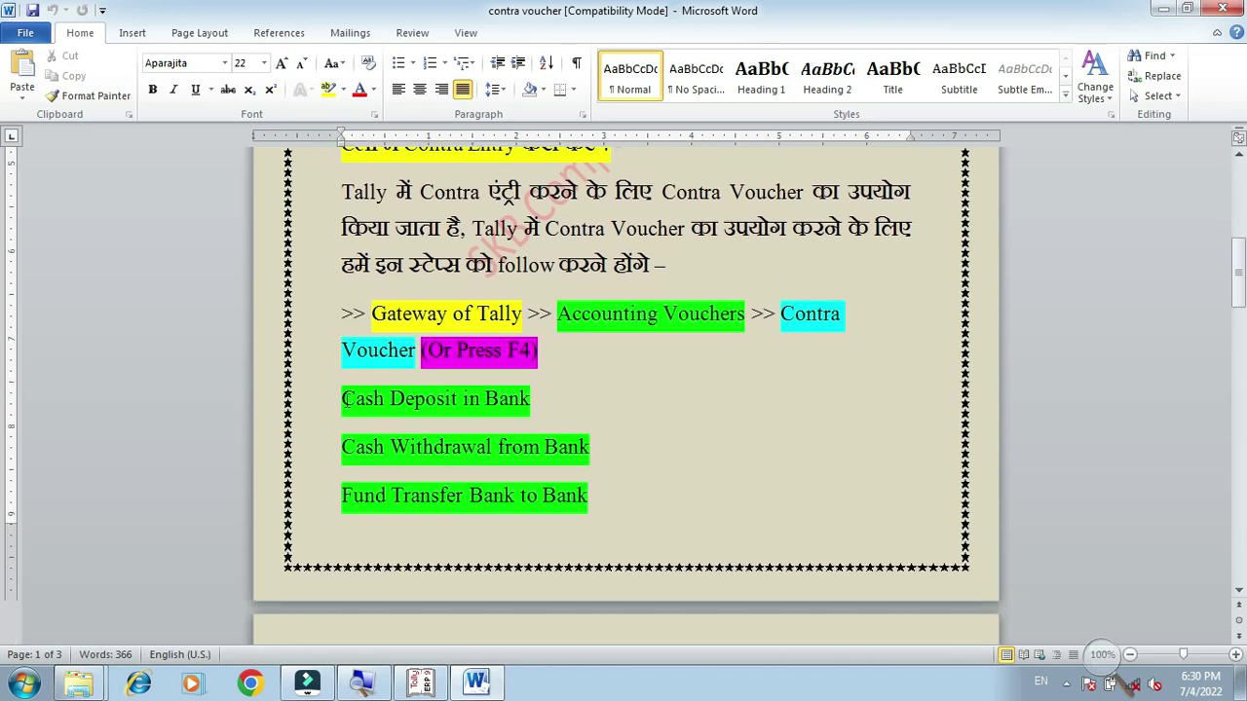
left_click_drag(343, 398, 592, 479)
scroll(592, 479, "down", 6)
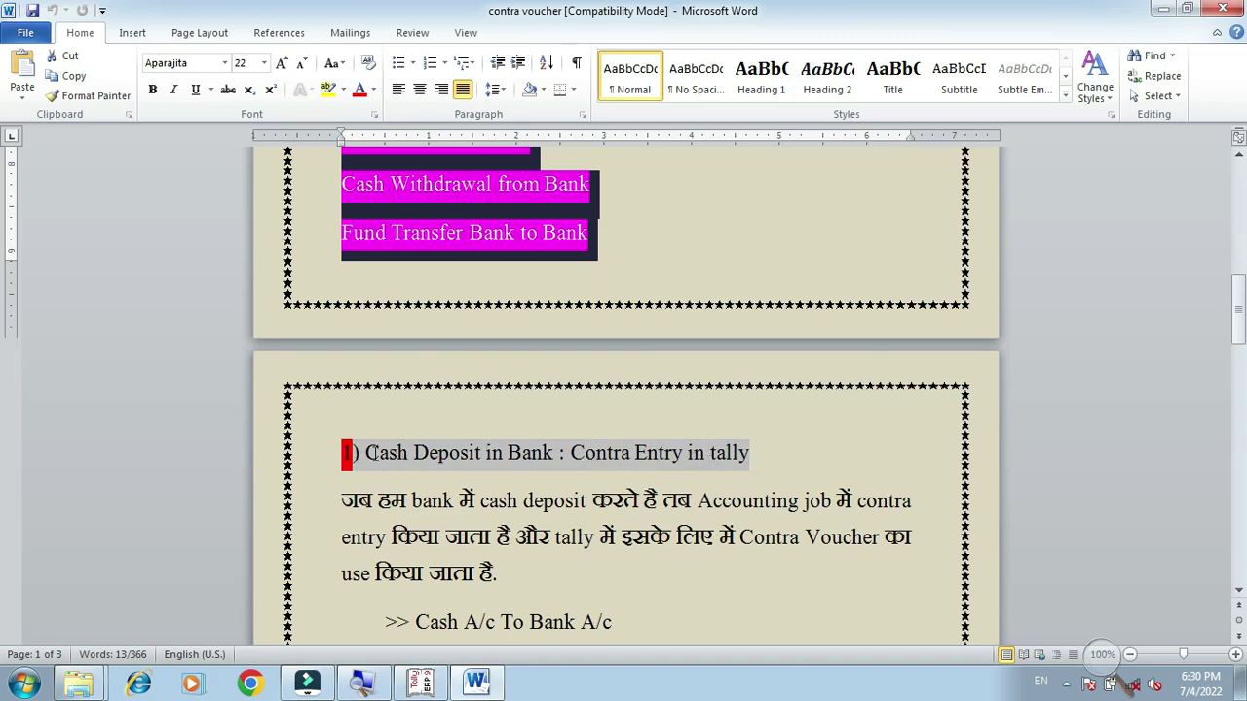
left_click_drag(364, 453, 555, 457)
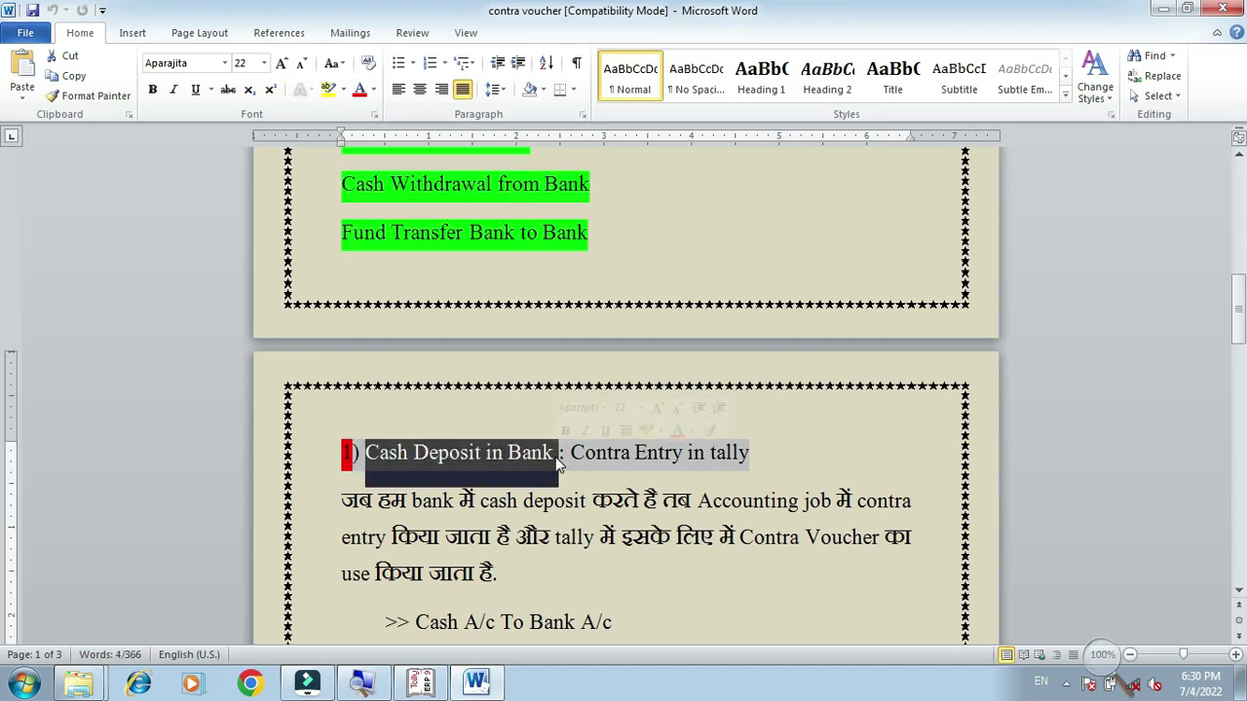
scroll(555, 457, "down", 2)
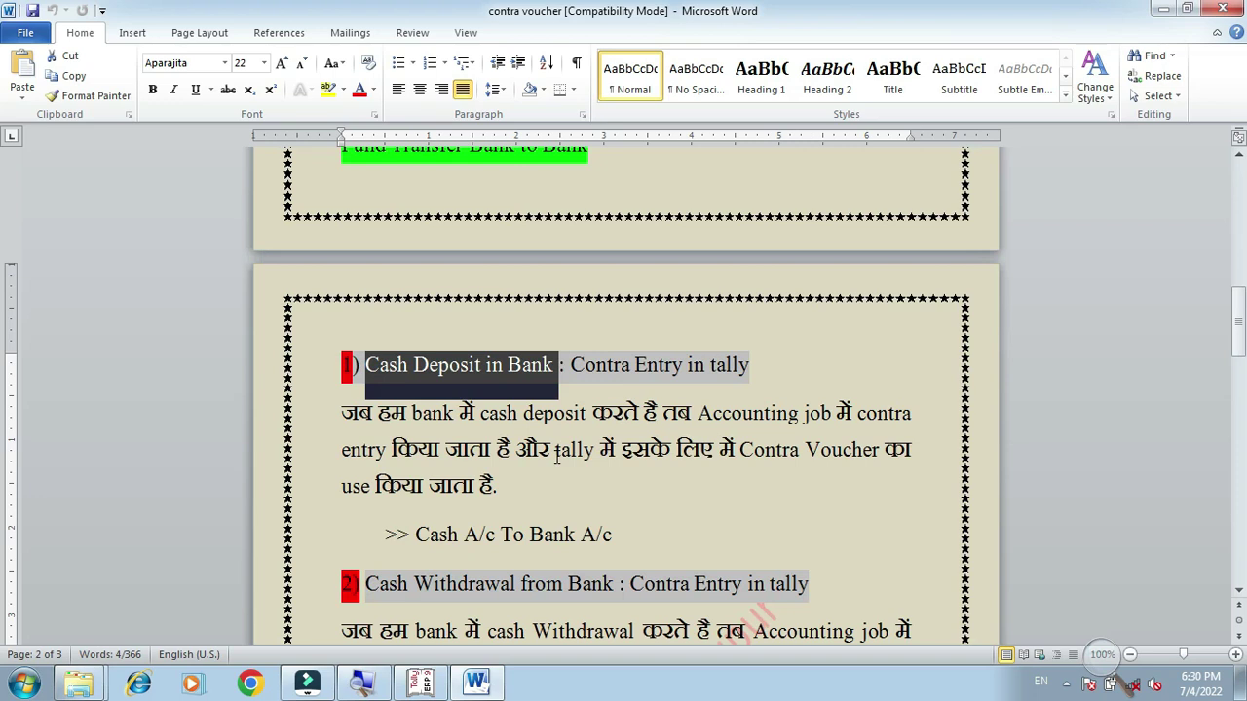
scroll(474, 530, "down", 4)
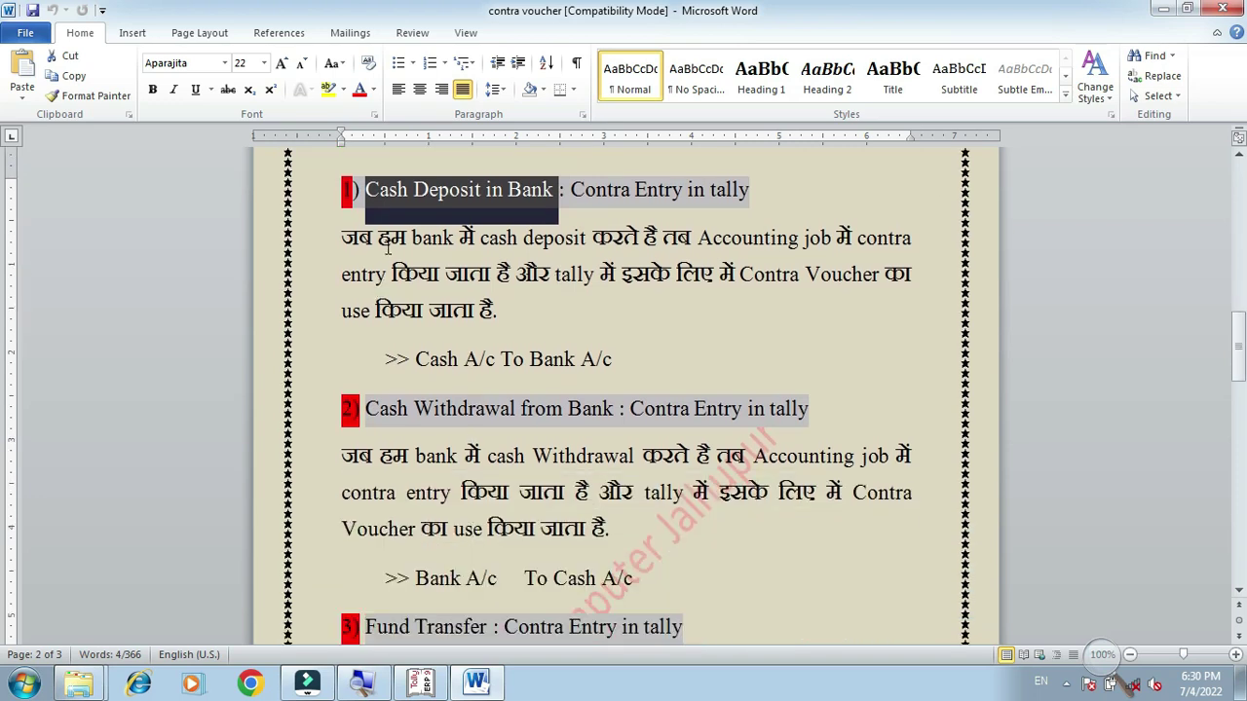
scroll(529, 364, "down", 2)
scroll(652, 413, "down", 9)
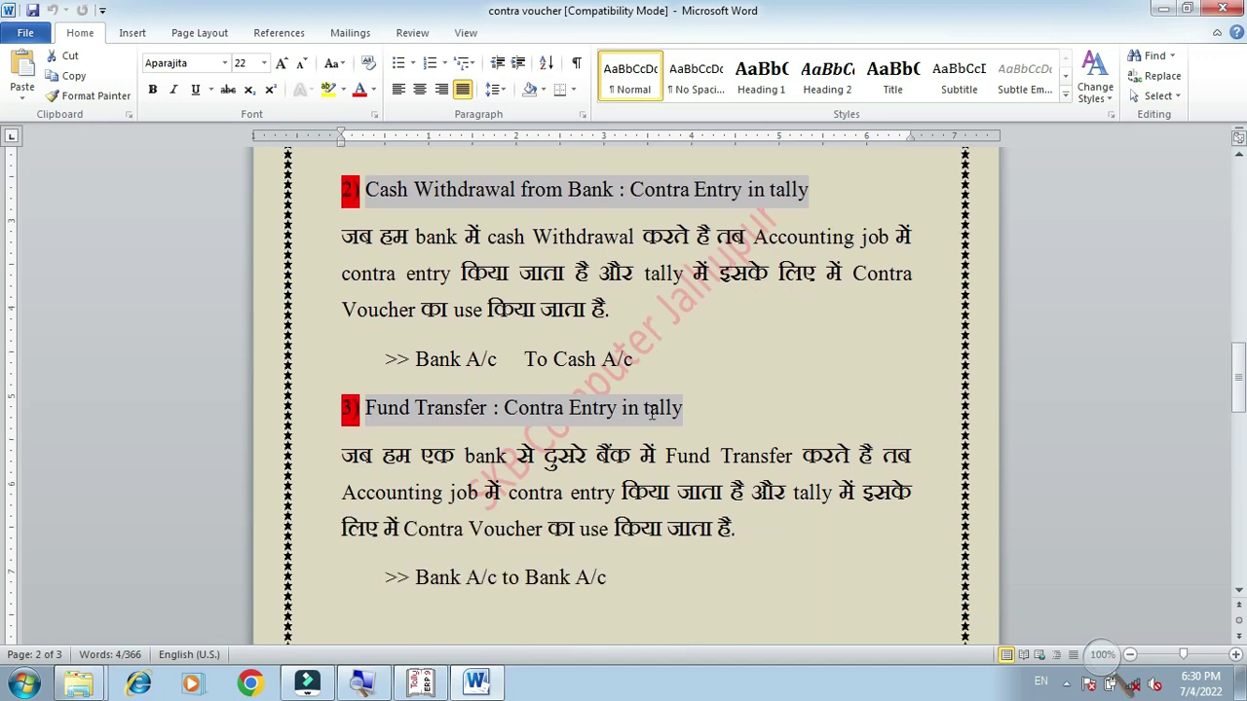
- Review the numbered example transactions with their debit and credit entries, comparing them with the blank contra voucher in Tally
scroll(652, 413, "down", 11)
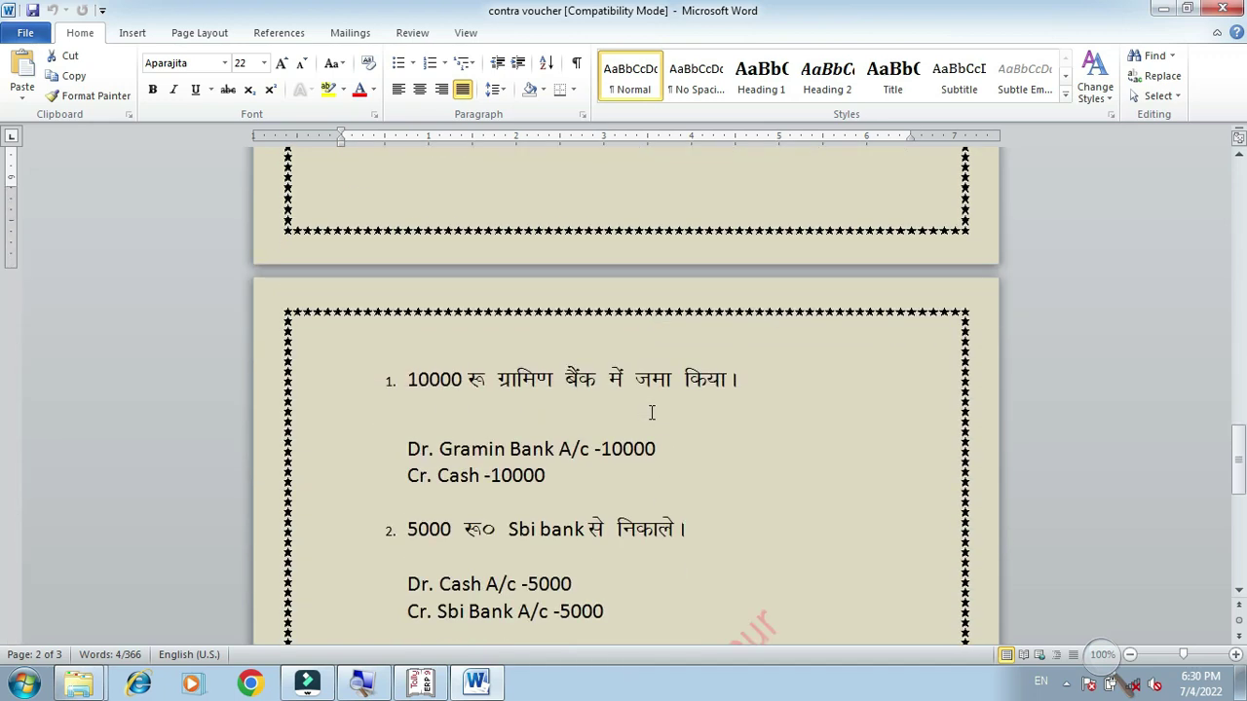
scroll(652, 413, "down", 1)
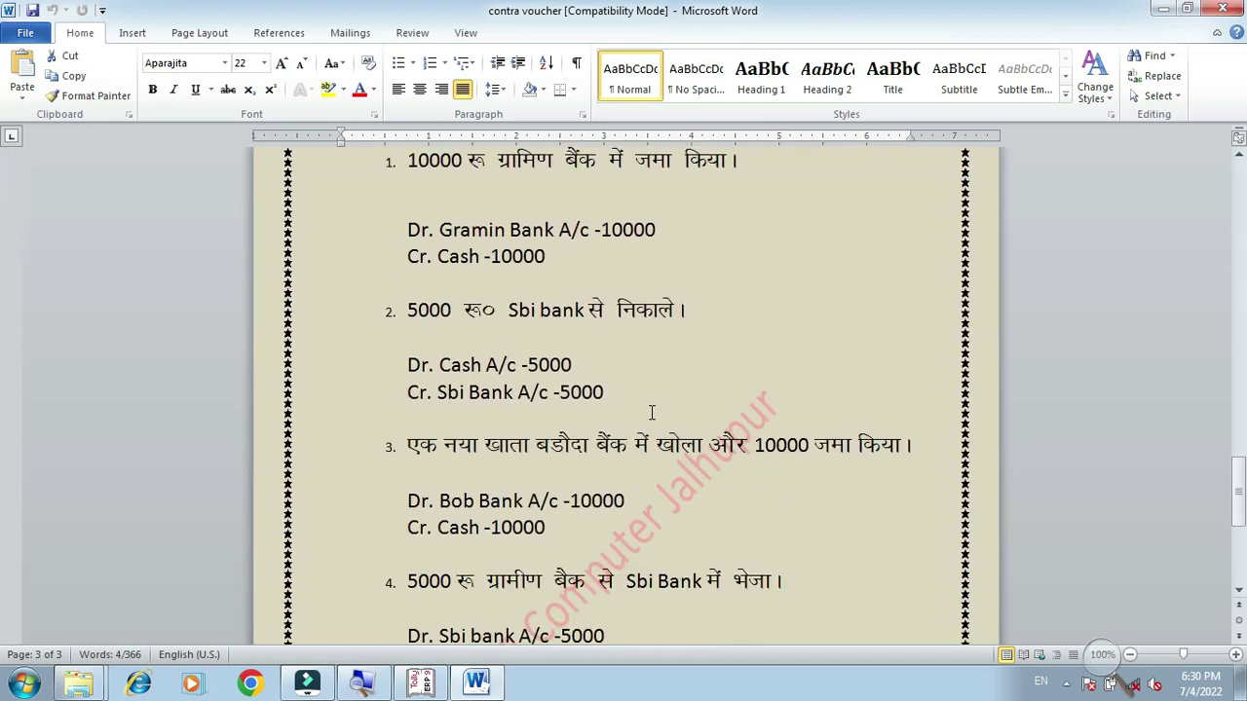
key("ctrl+F1")
scroll(552, 331, "down", 2)
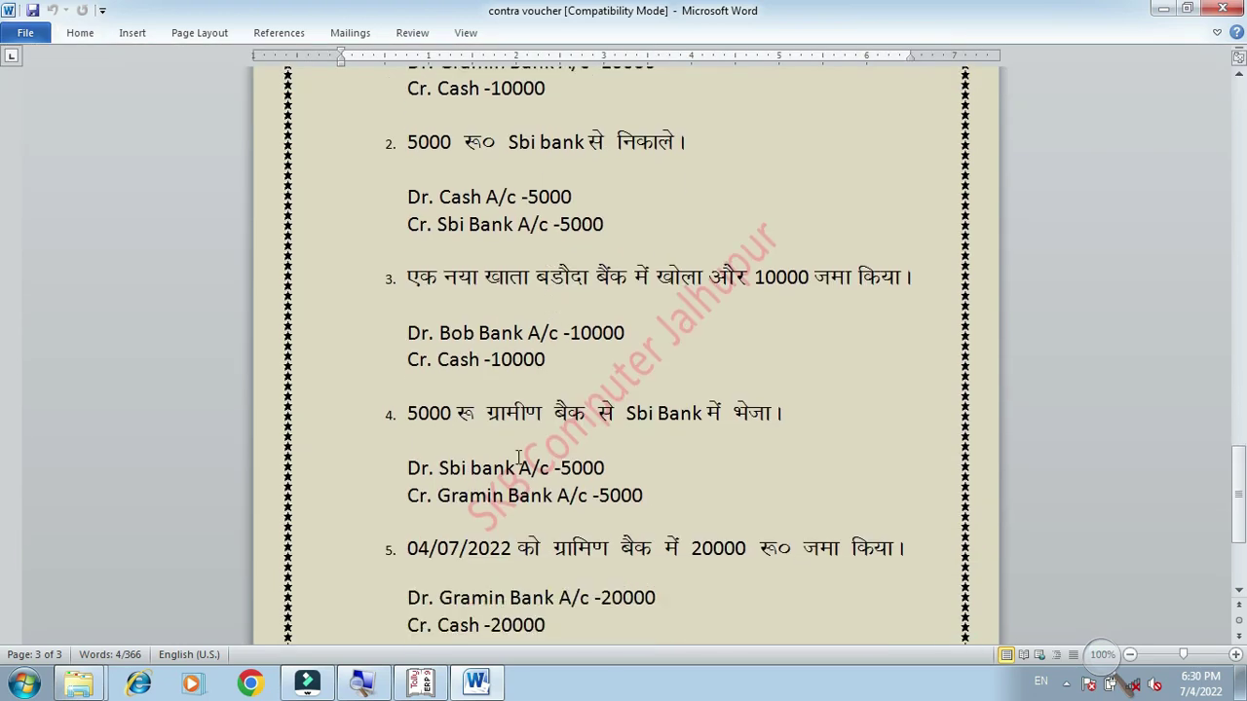
scroll(516, 443, "up", 1)
scroll(517, 444, "up", 2)
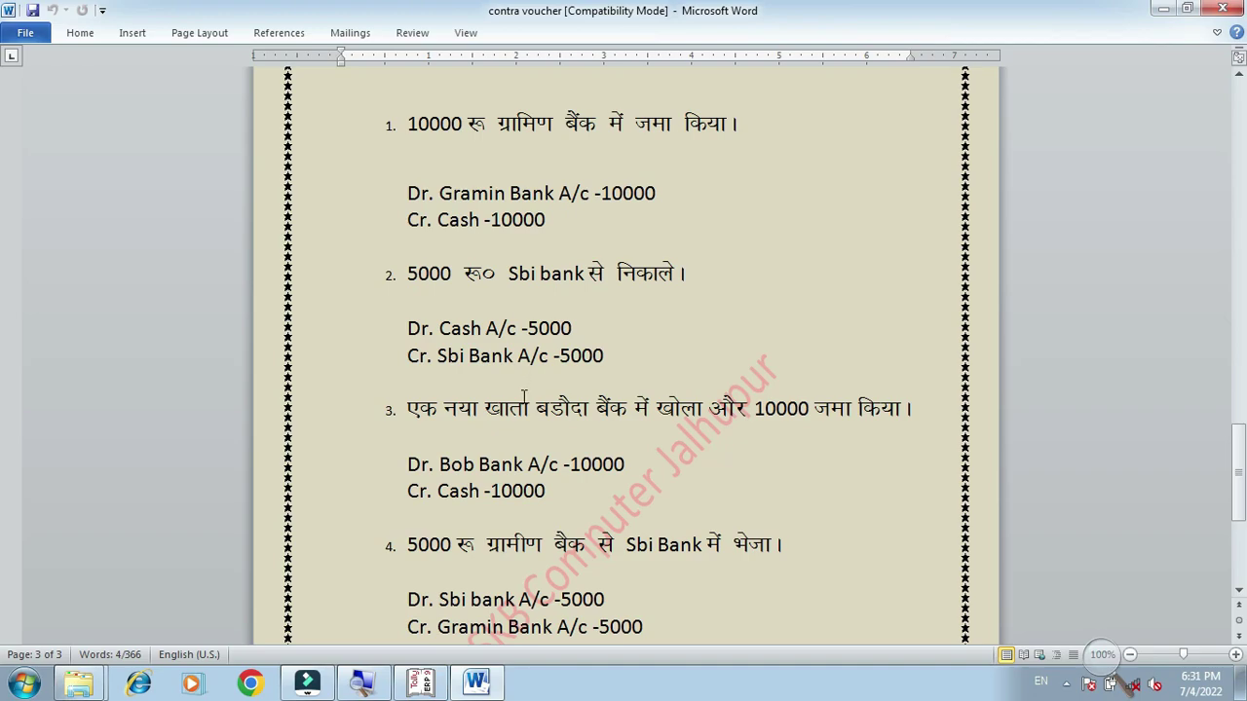
left_click(421, 684)
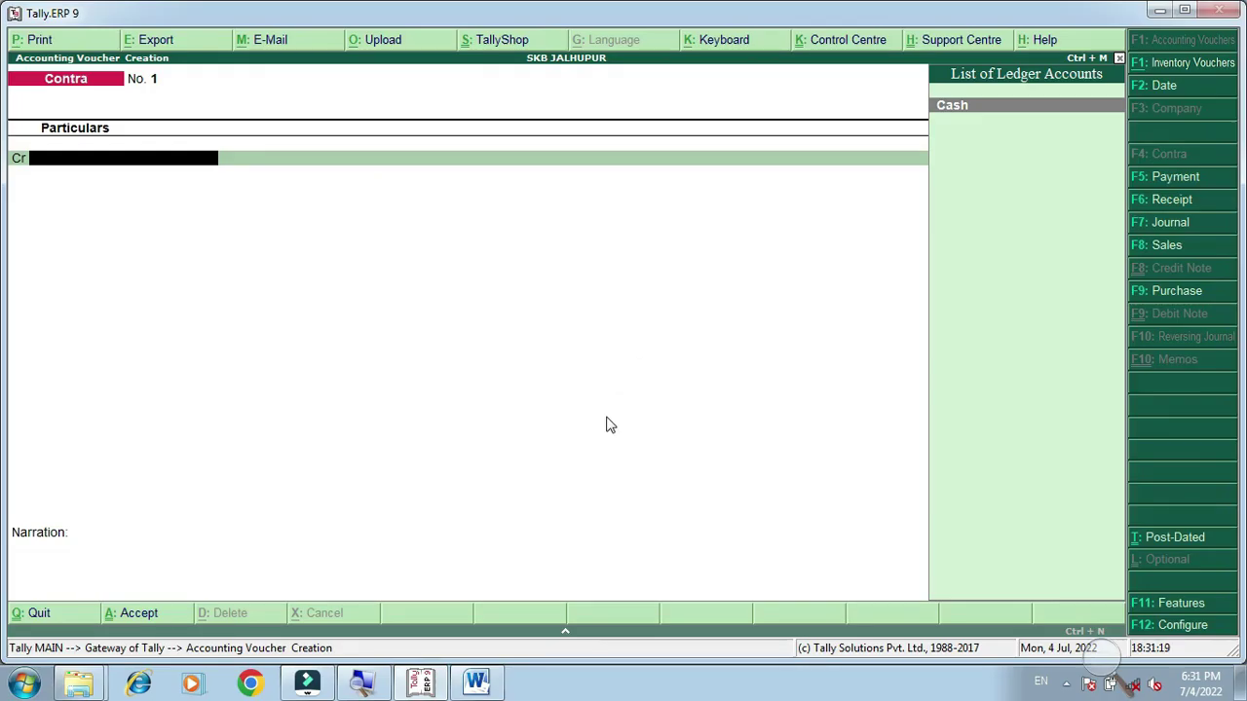
left_click(476, 682)
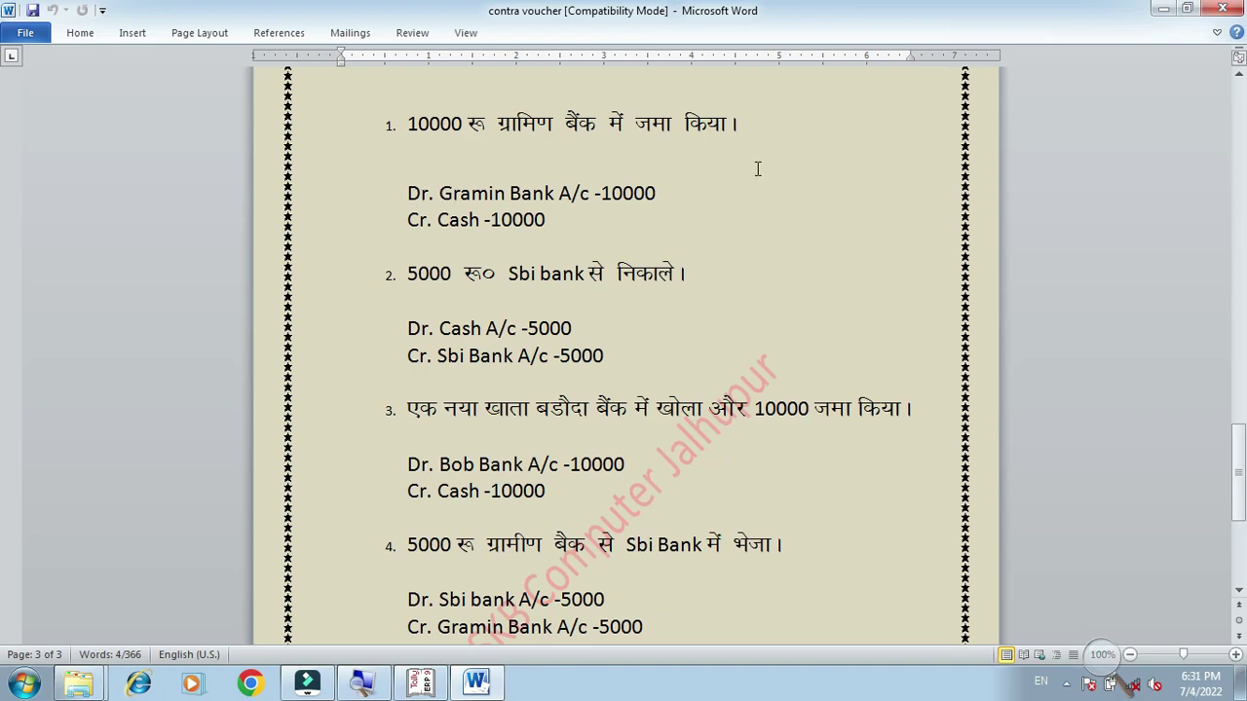
- Switch to Tally.ERP 9 and try to credit Cash with 10000 in the contra voucher
key("alt+Tab")
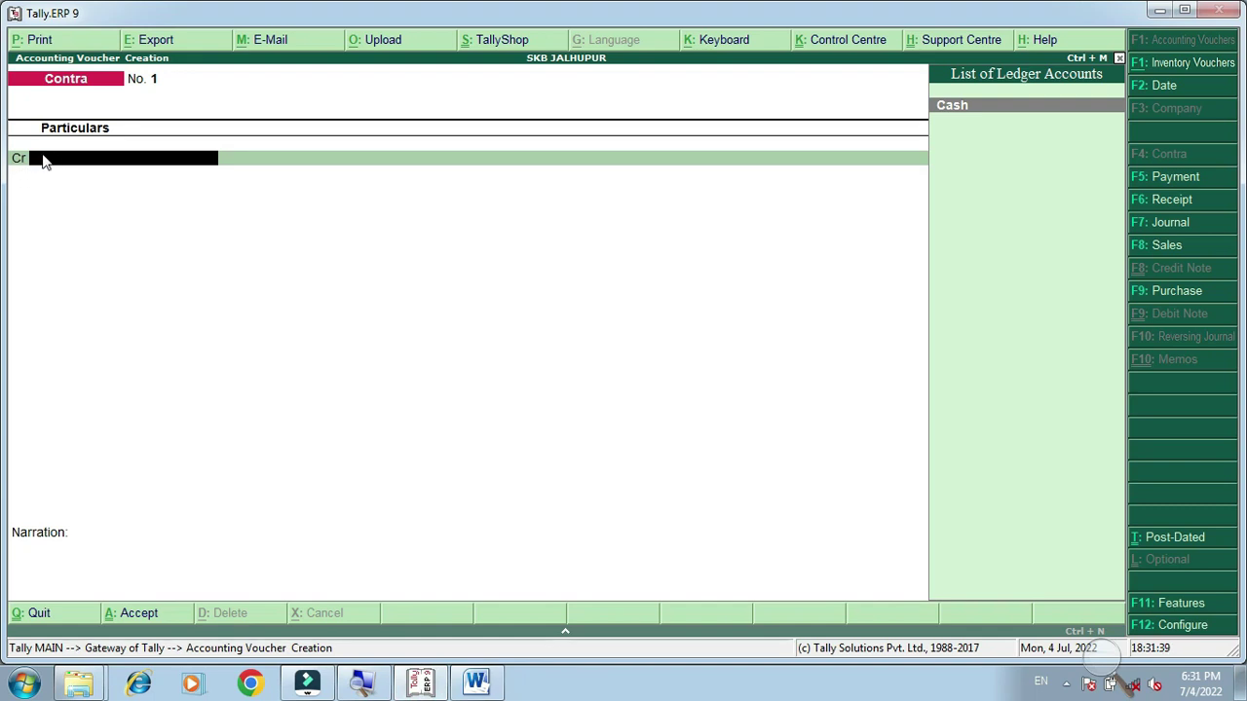
key("Return")
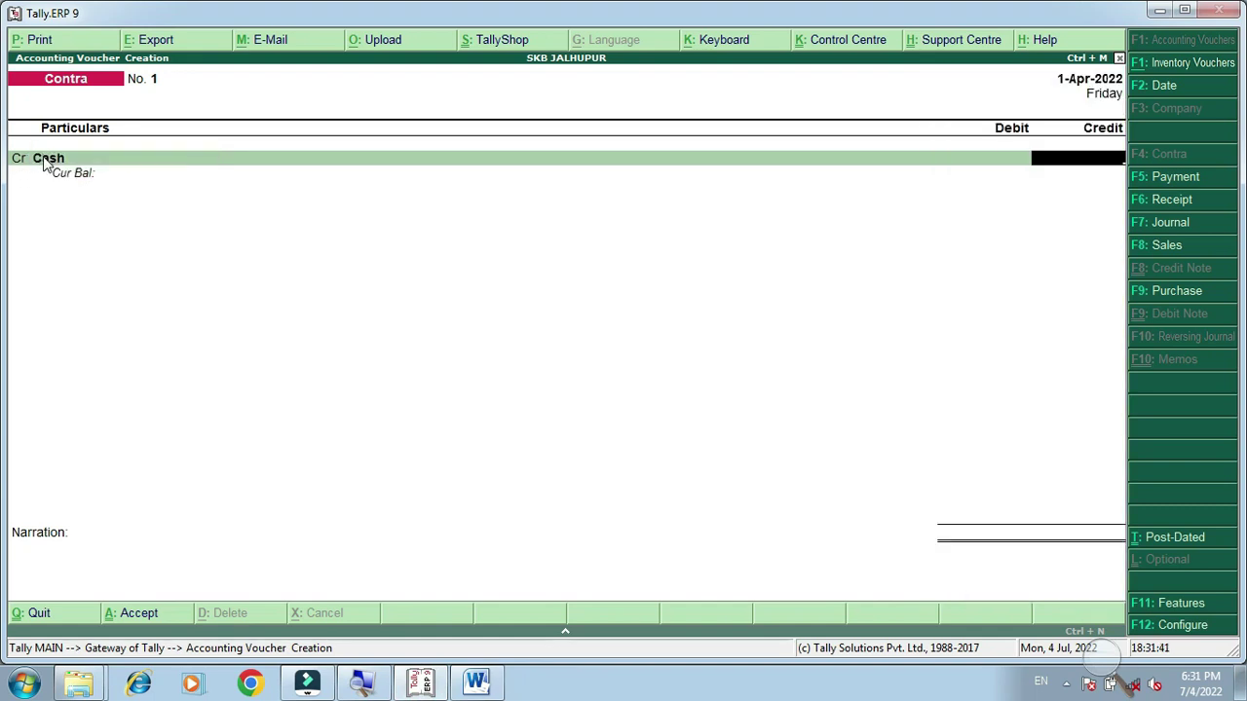
type("10000")
key("Return")
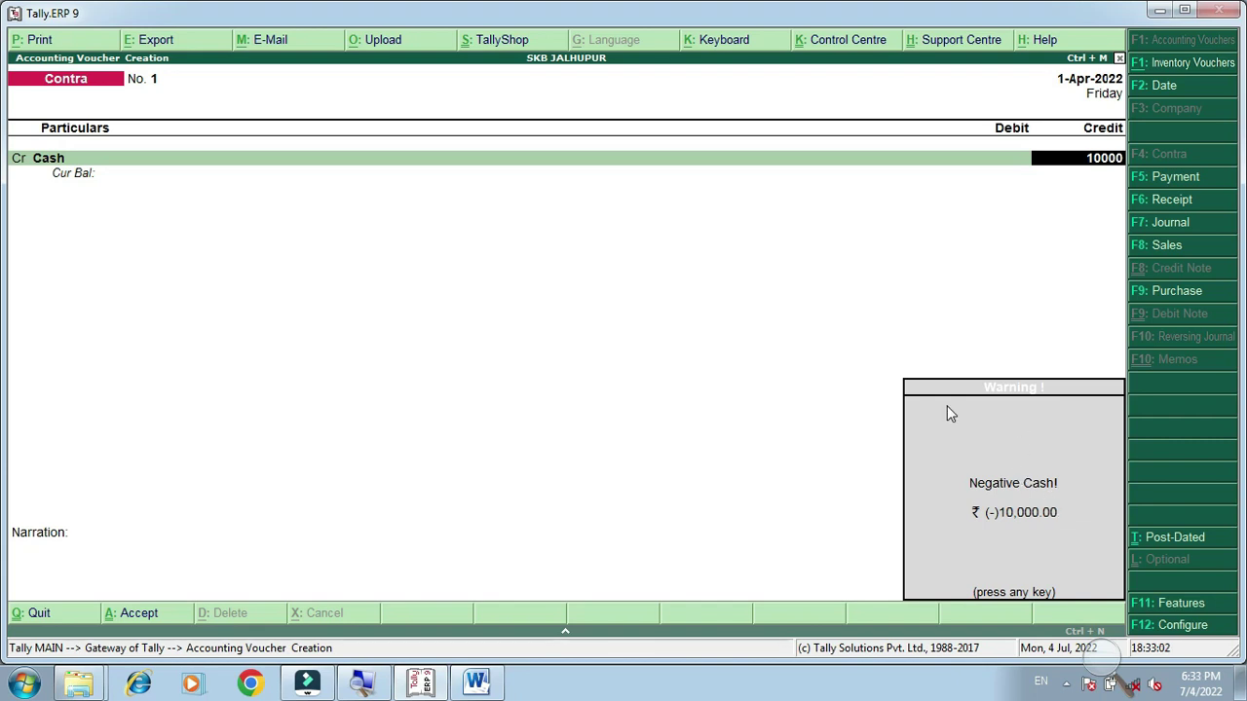
key("Return")
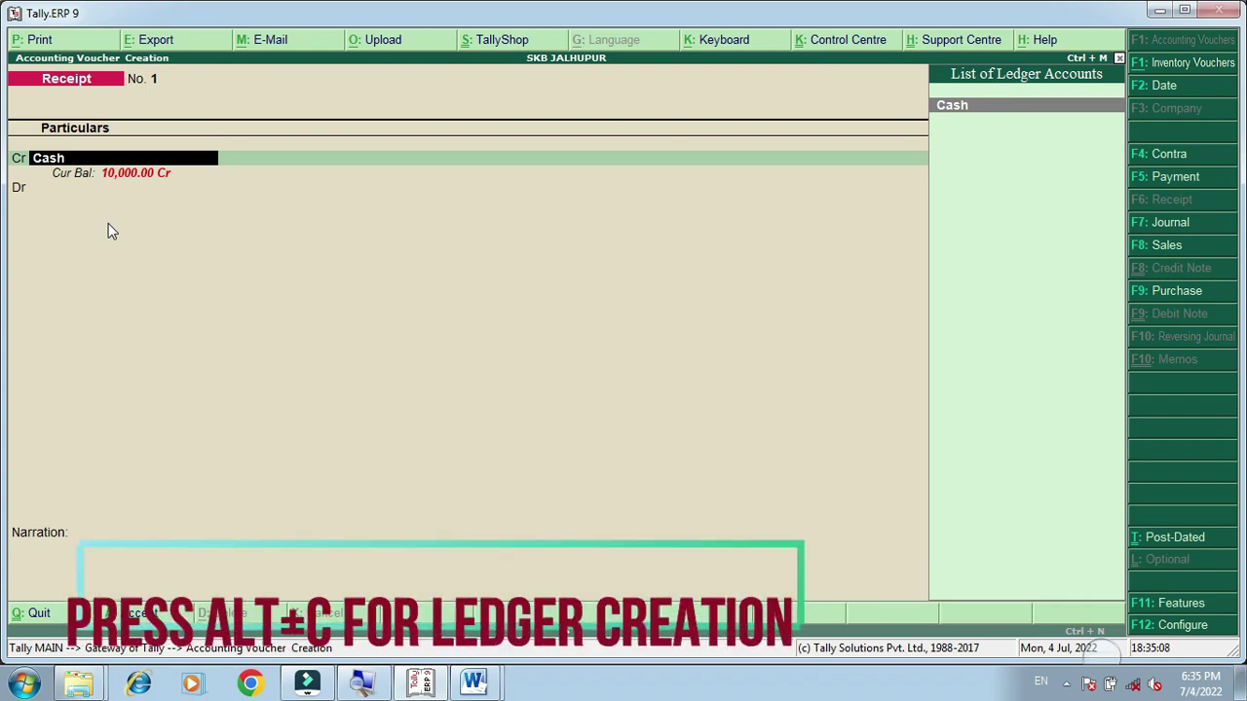
- Create a ledger named SKB CAPITALS under Capital Account for the receipt voucher's credit line, keeping the remaining details at their defaults
key("alt+c")
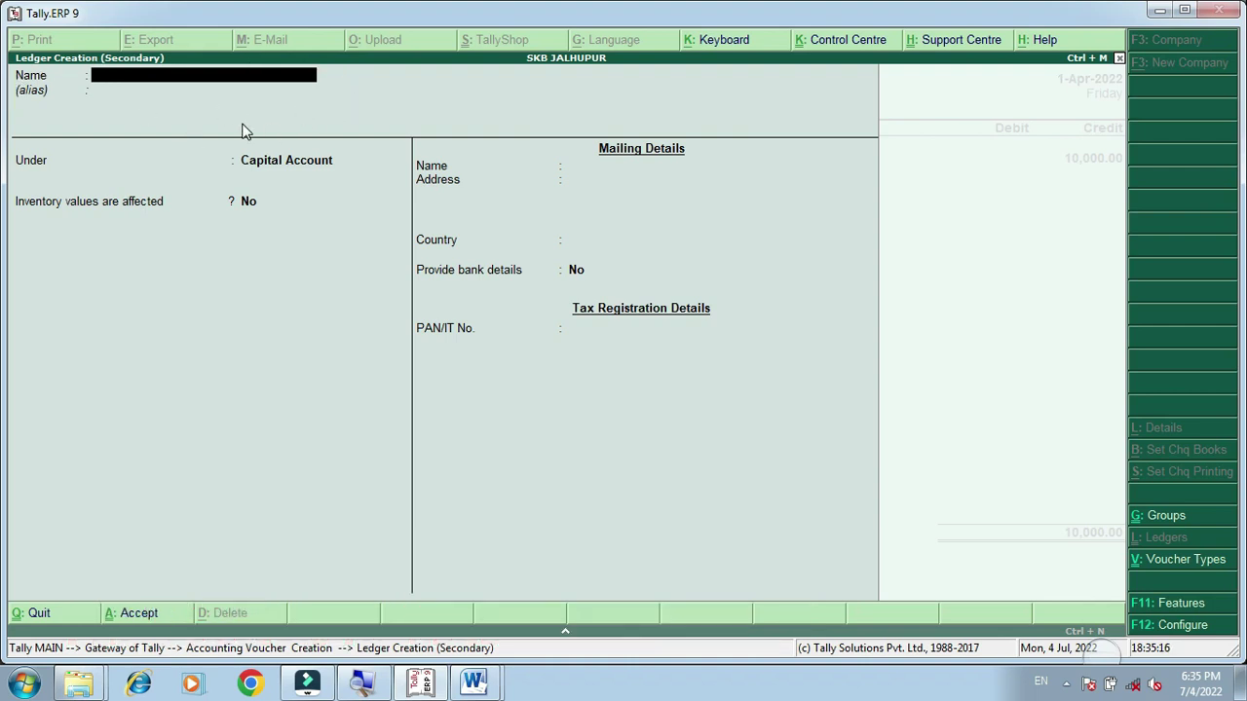
type("SKB CAPITALS")
key("Return")
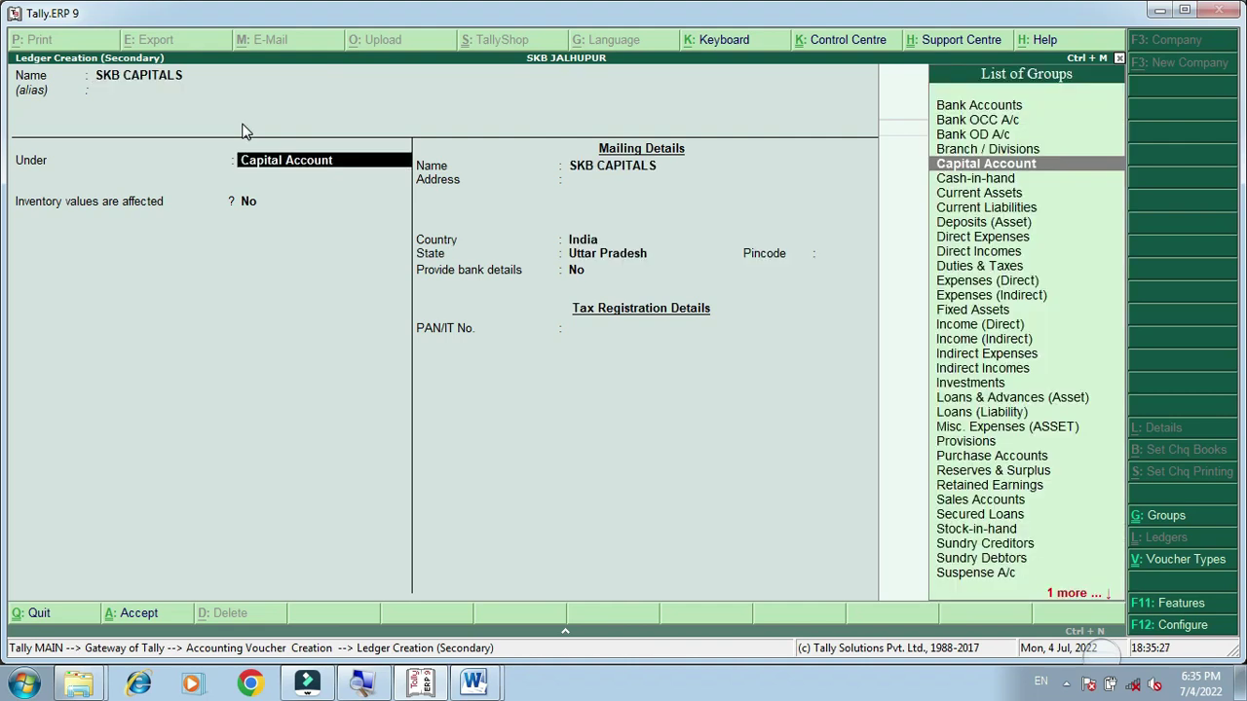
key("Return")
key("Return")
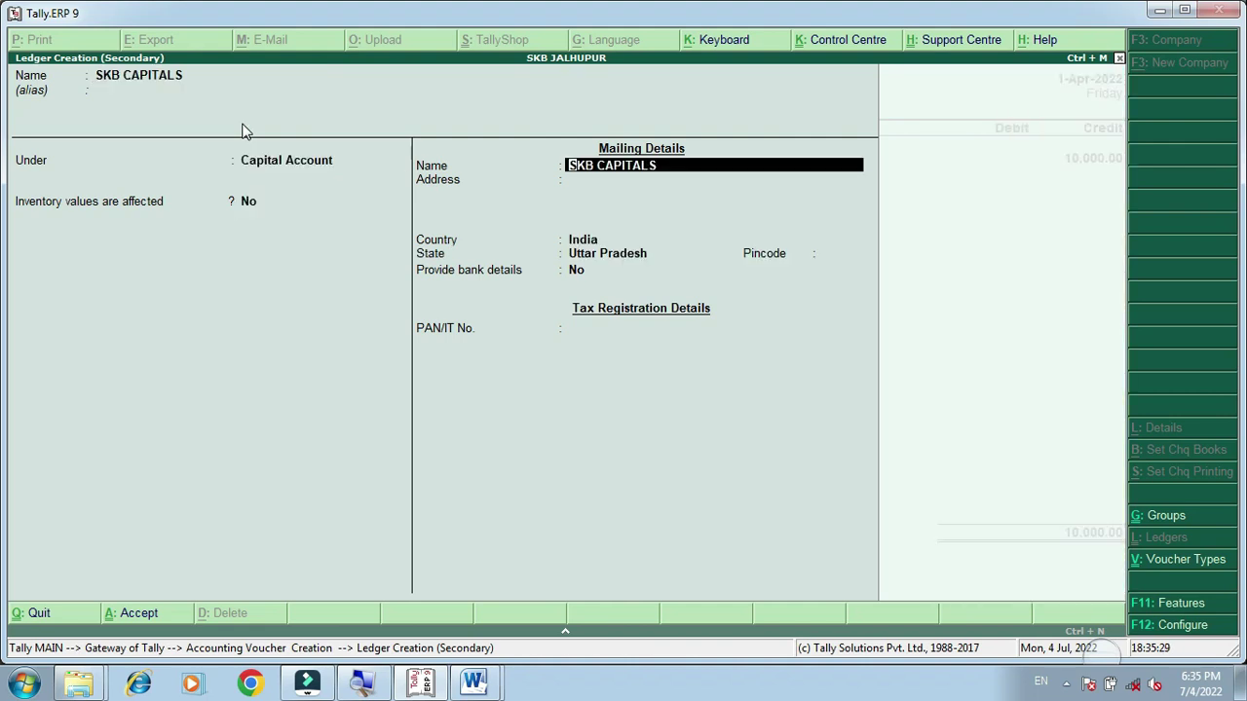
key("Return")
key("Return")
key("Return")
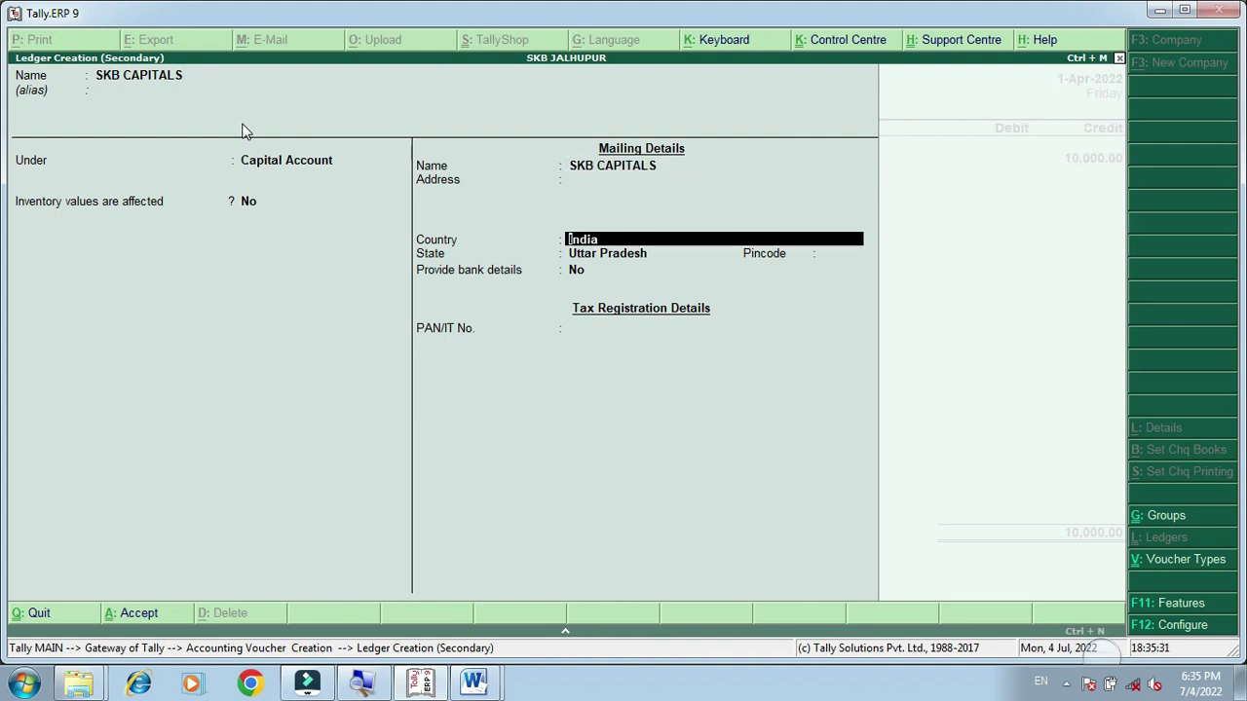
key("Return")
key("Return")
key("Return")
key("Return")
key("Return")
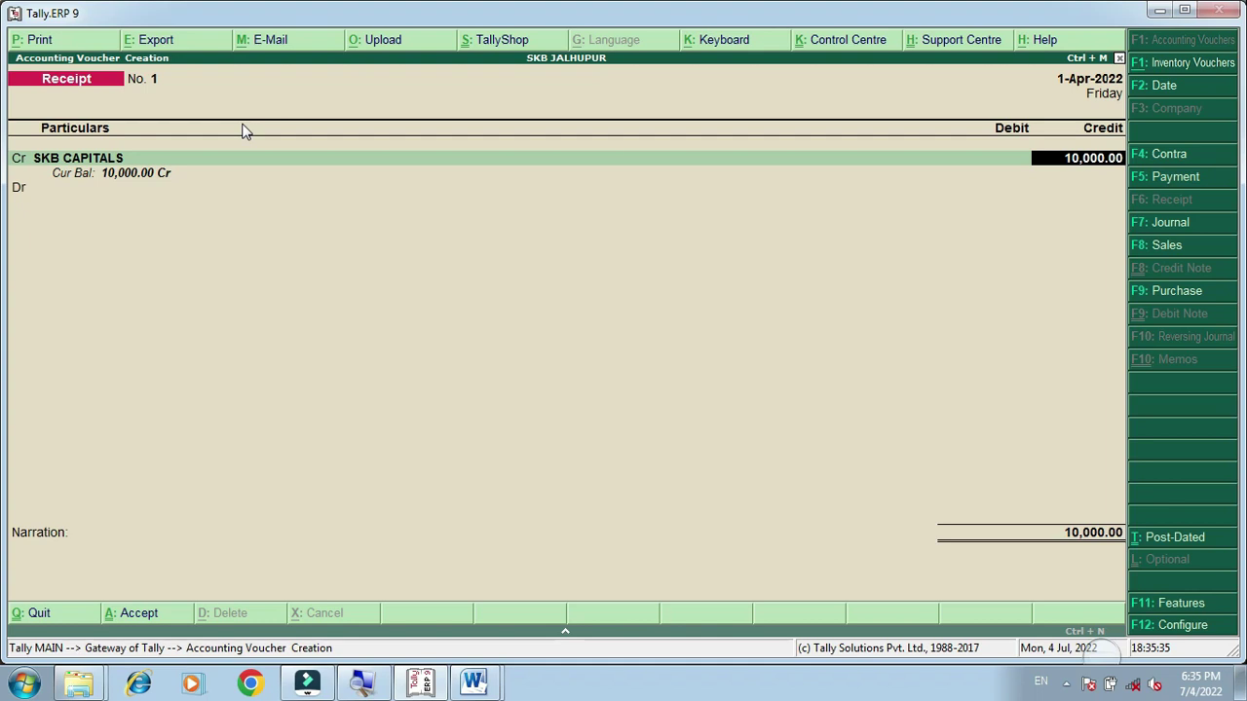
- Credit SKB CAPITALS with 500000 in the receipt voucher and debit Cash for the same amount
type("500000")
key("Return")
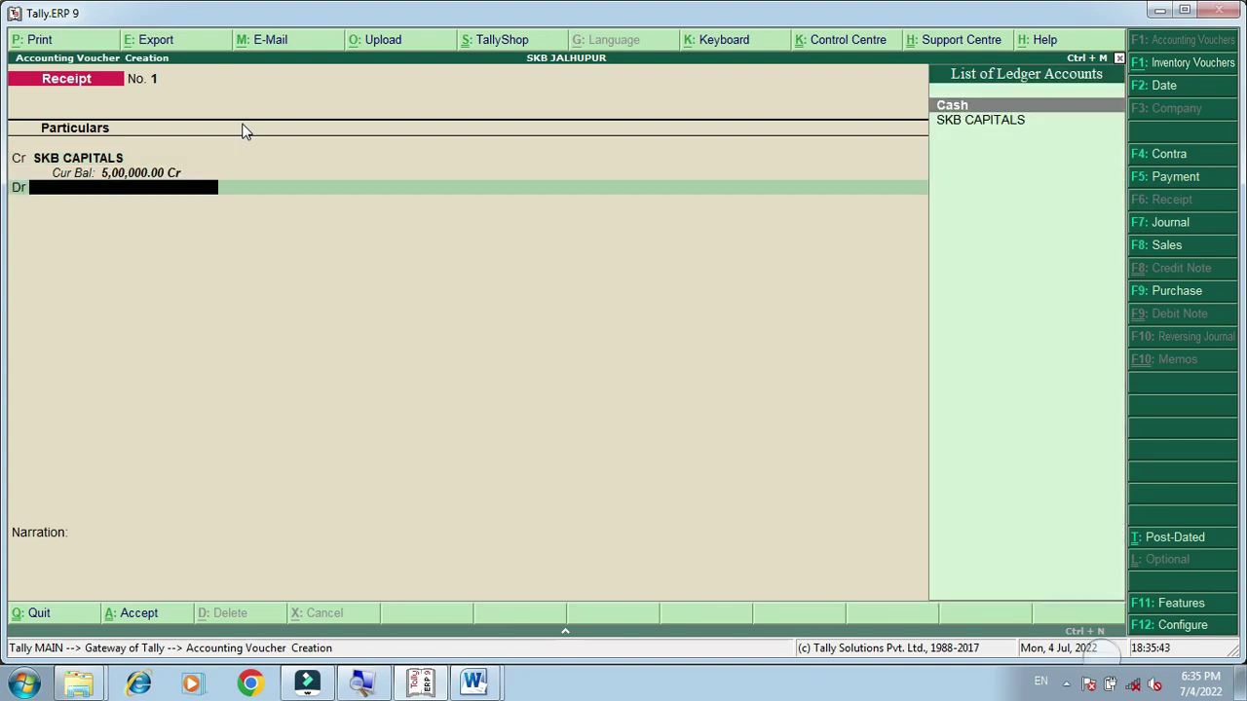
type("CAS")
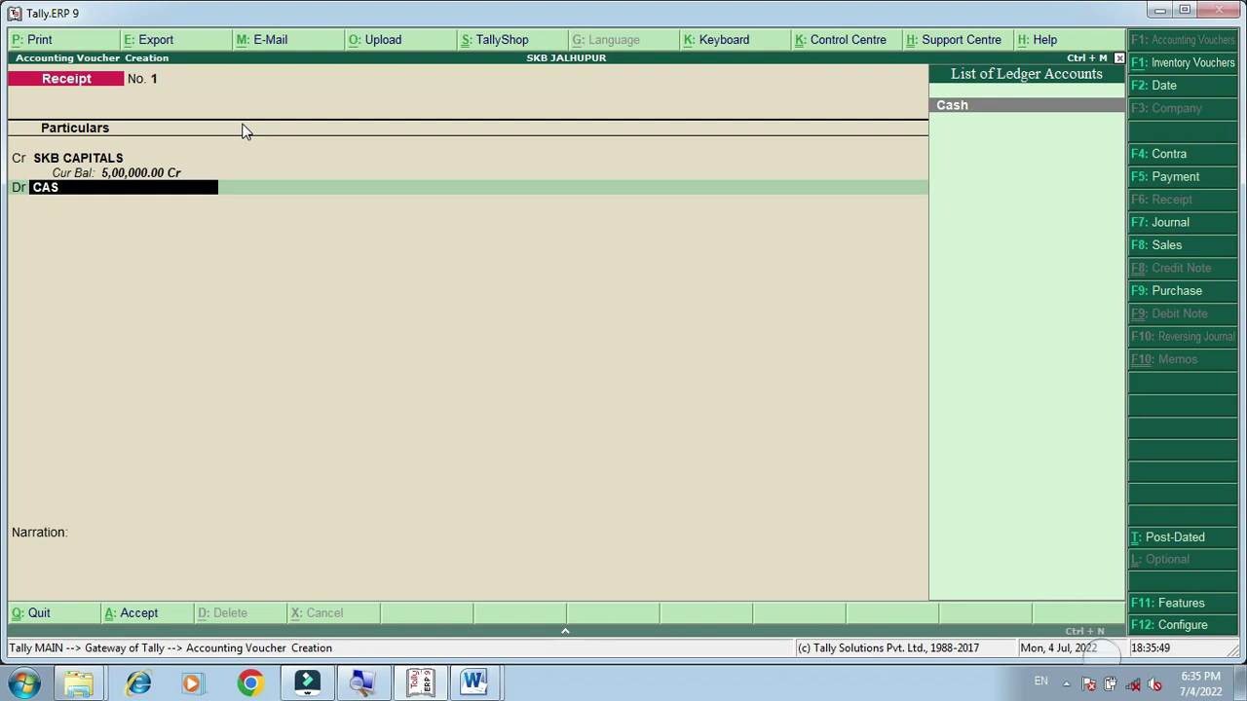
key("Return")
key("Return")
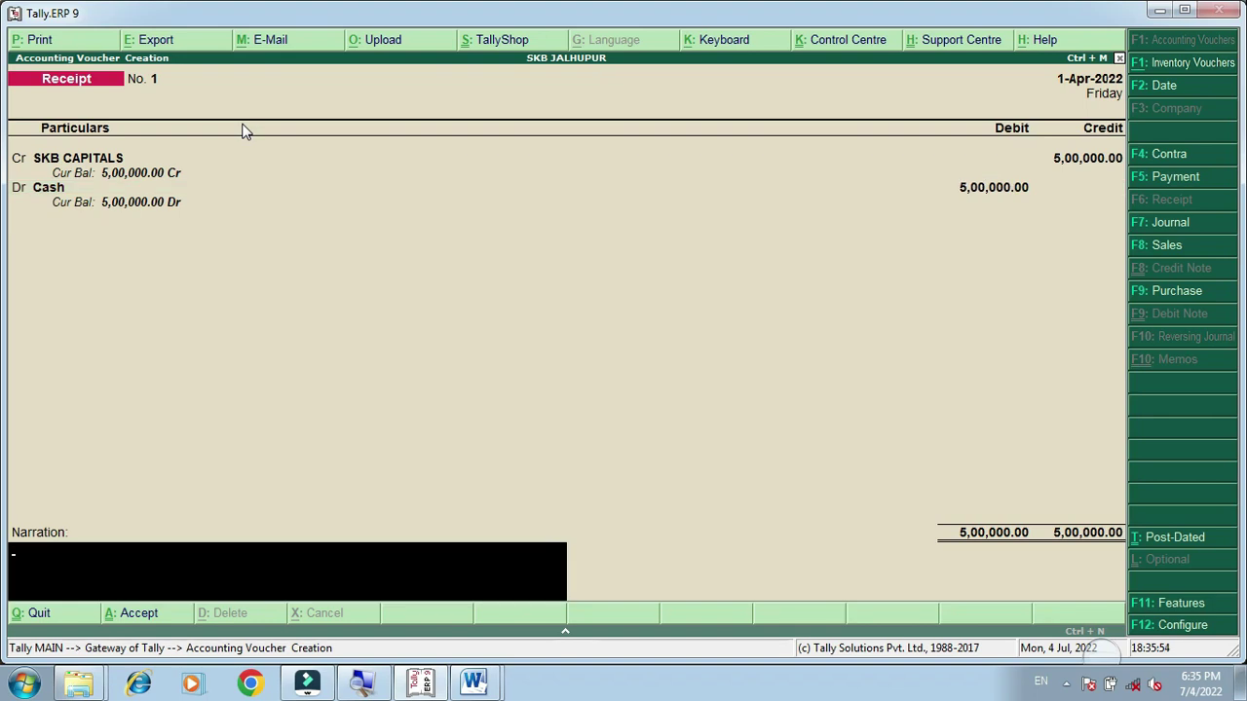
- Add the narration "BEING STARTED BUSINESS" and save the receipt voucher
type("BEING STARTED BUSINESS")
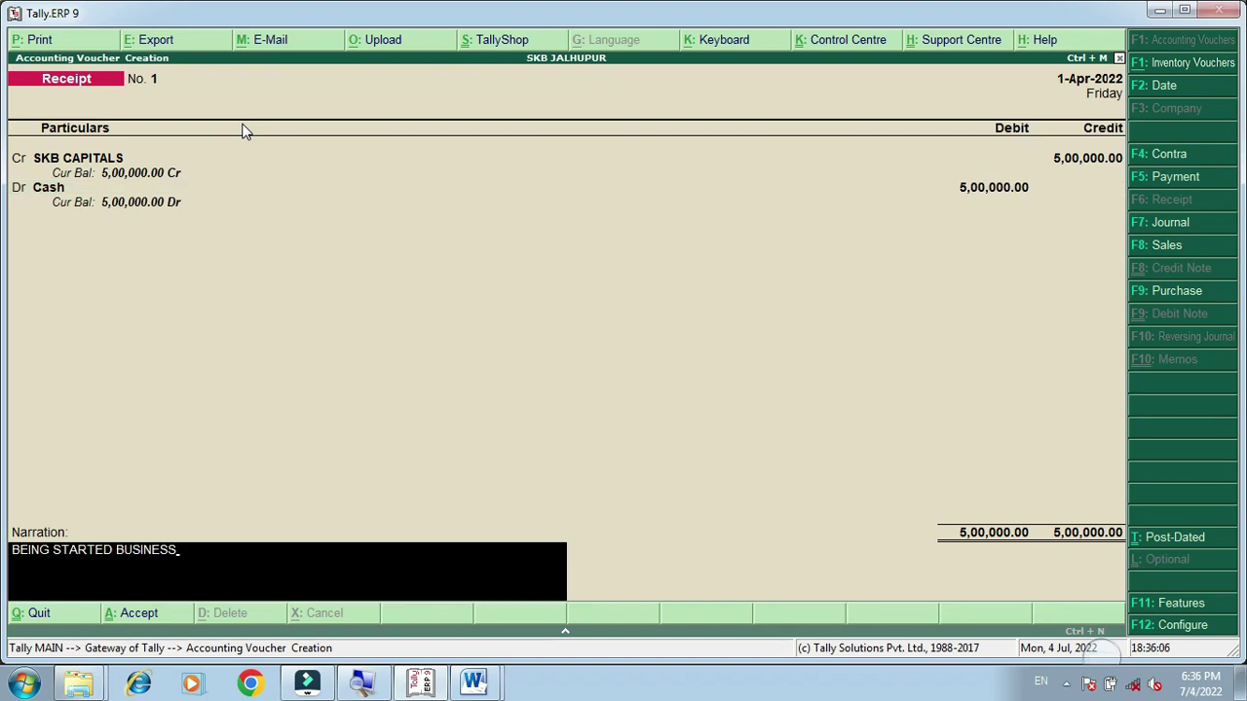
key("Return")
key("Return")
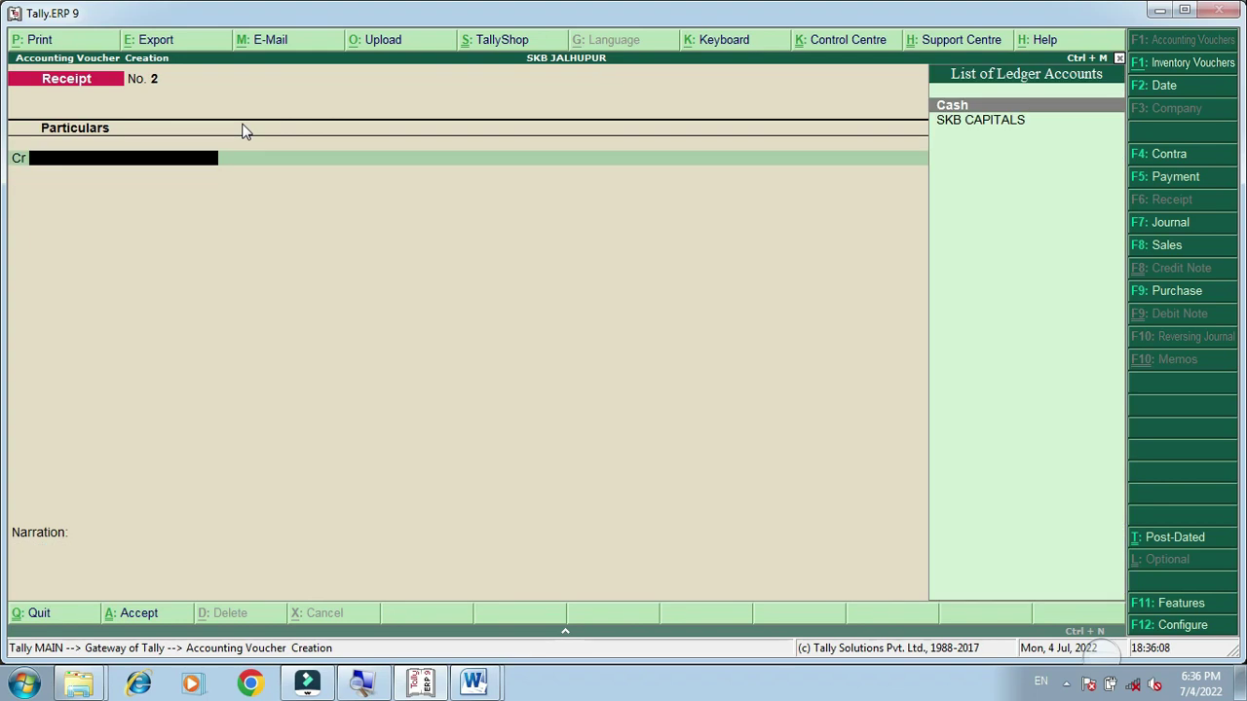
- Leave voucher entry and return to the Gateway of Tally
key("Escape")
key("Return")
key("Escape")
key("Escape")
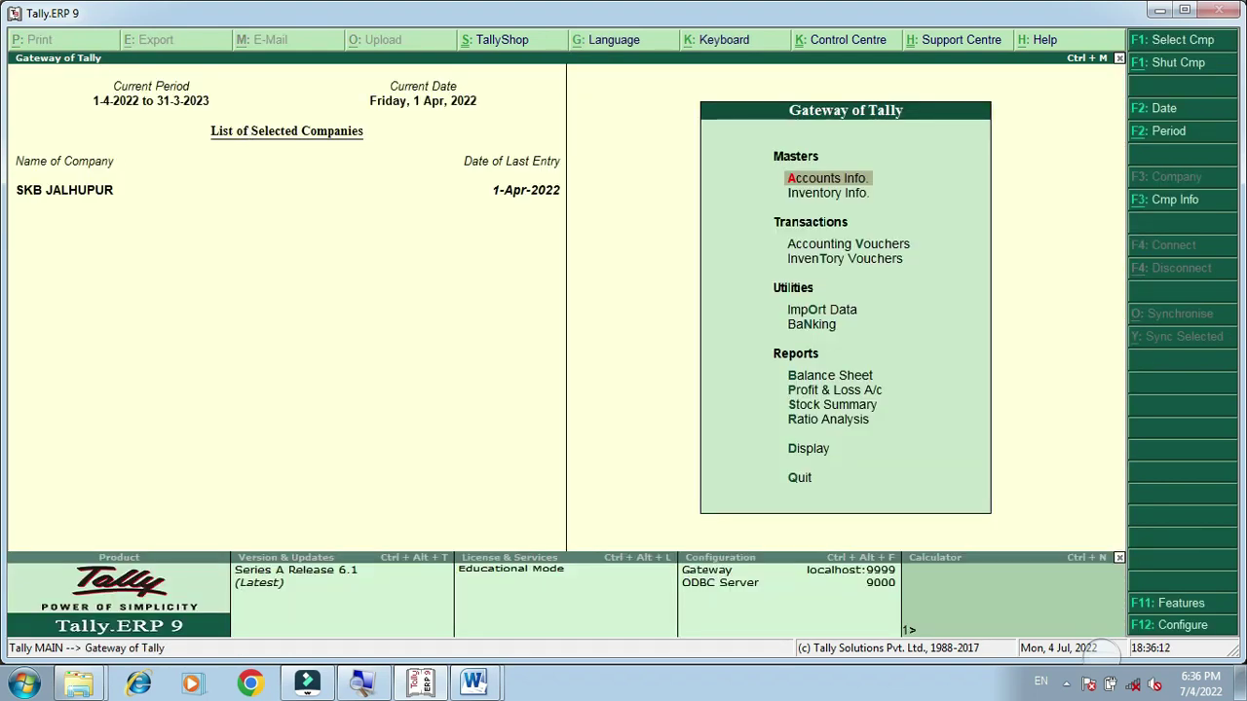
- Open the Balance Sheet, examine the Current Assets group summary, and return to the Gateway of Tally without quitting
key("Down")
key("Down")
key("Down")
key("Down")
key("Down")
key("Down")
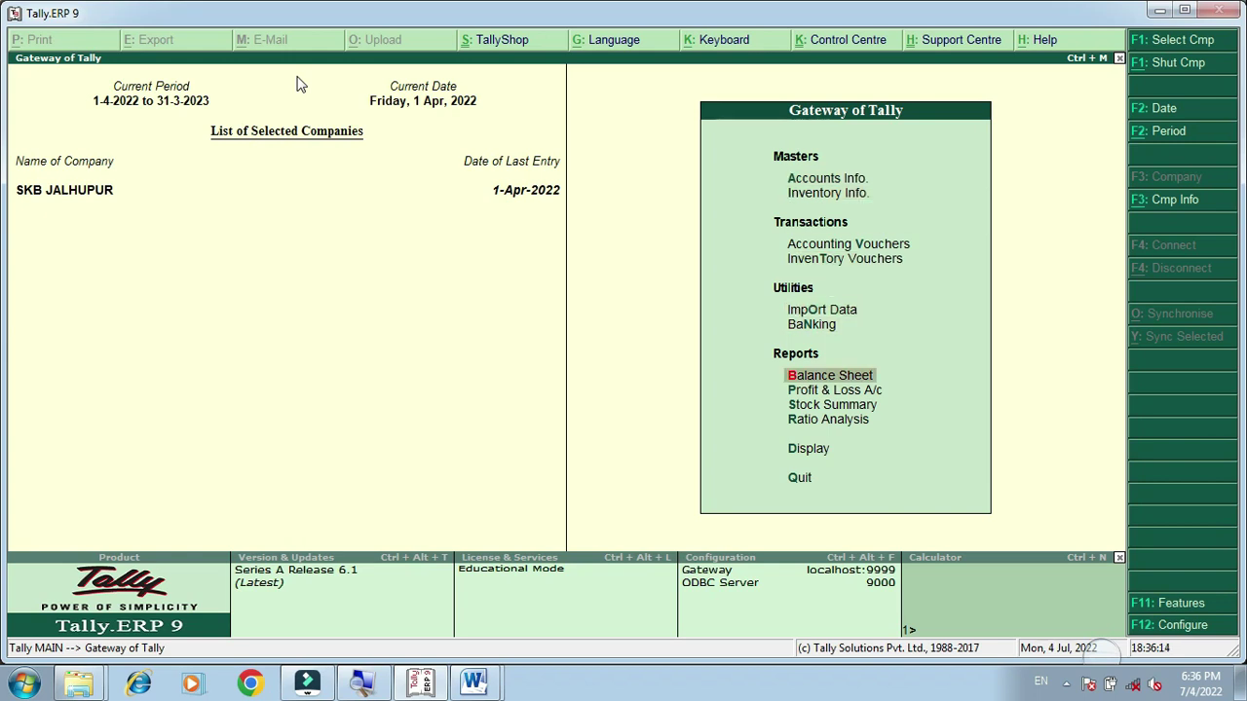
key("Return")
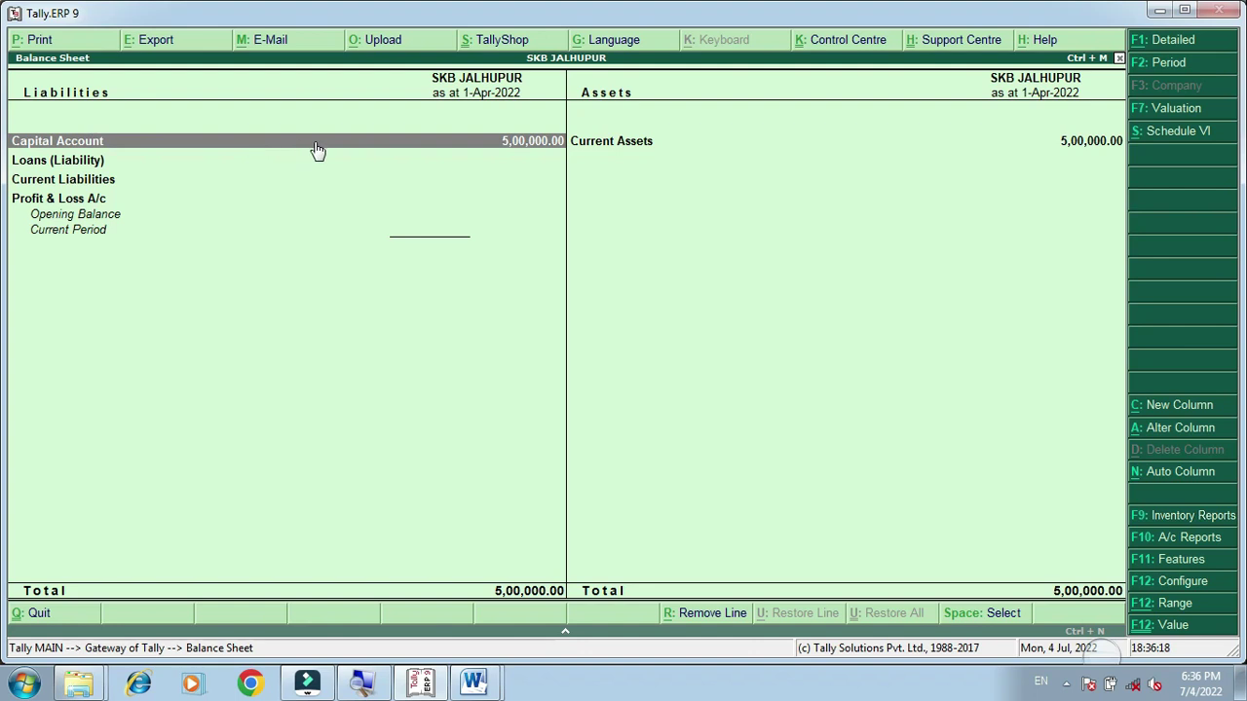
left_click(628, 153)
left_click(628, 153)
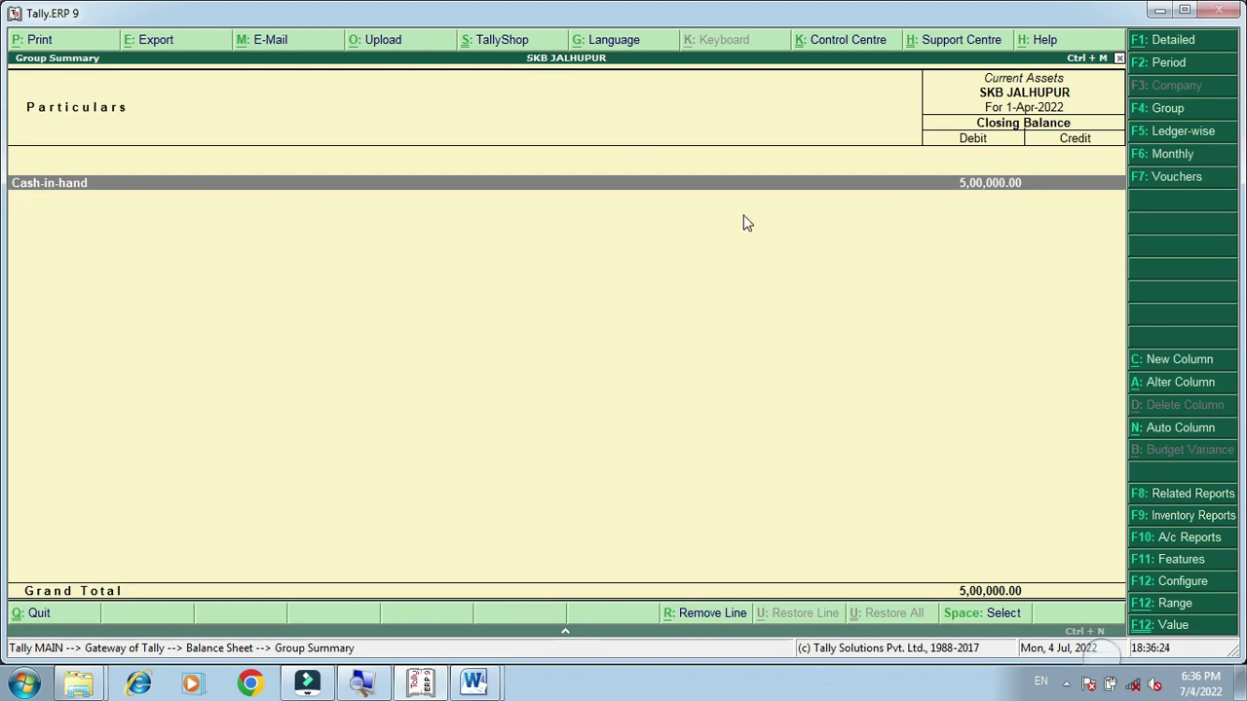
key("Escape")
key("Escape")
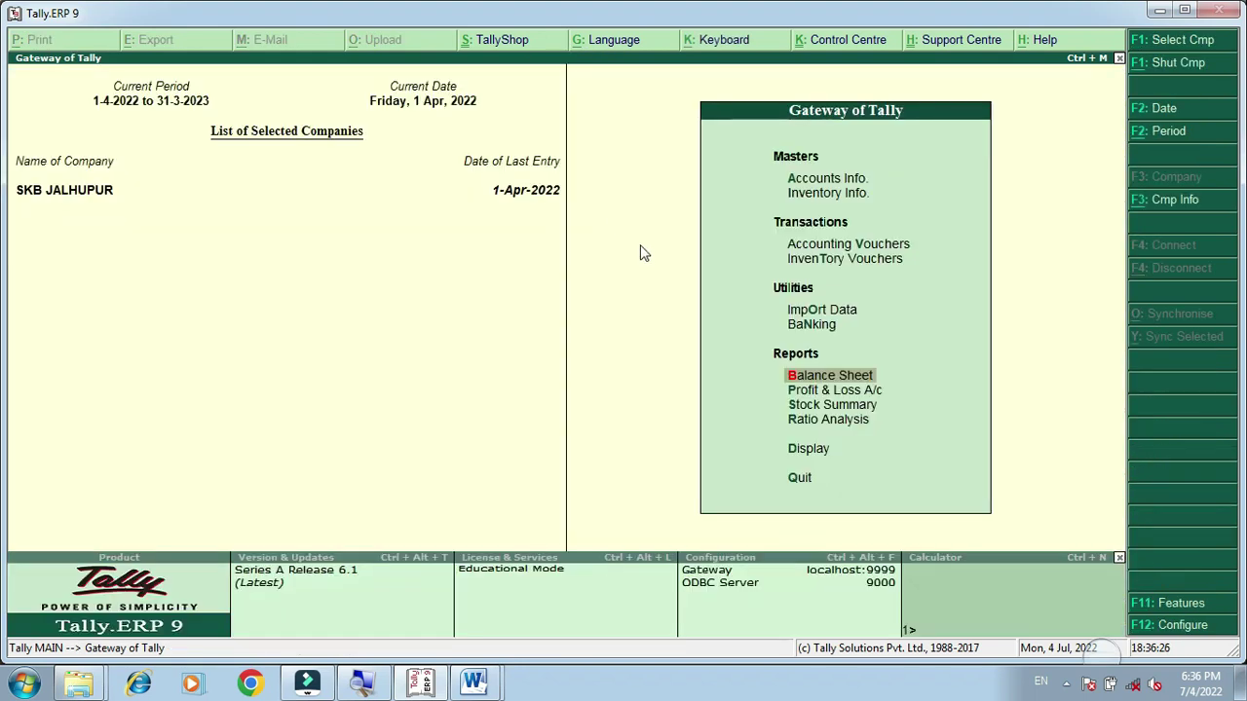
key("Escape")
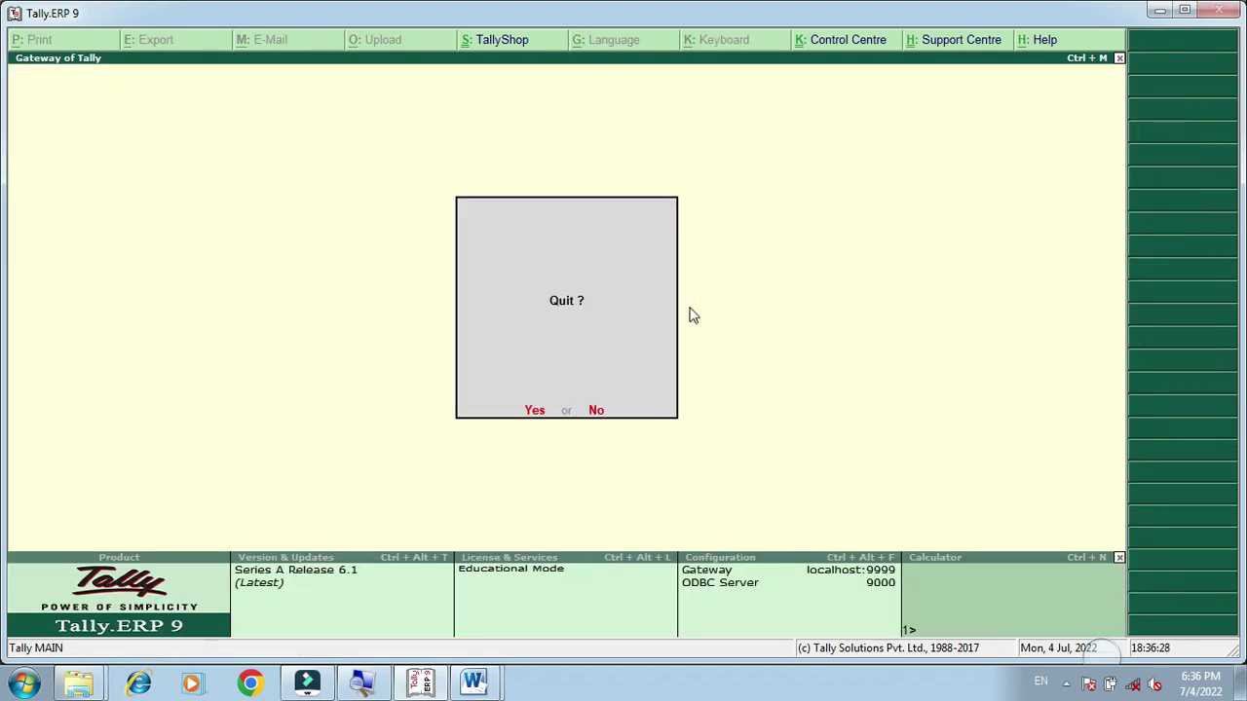
key("n")
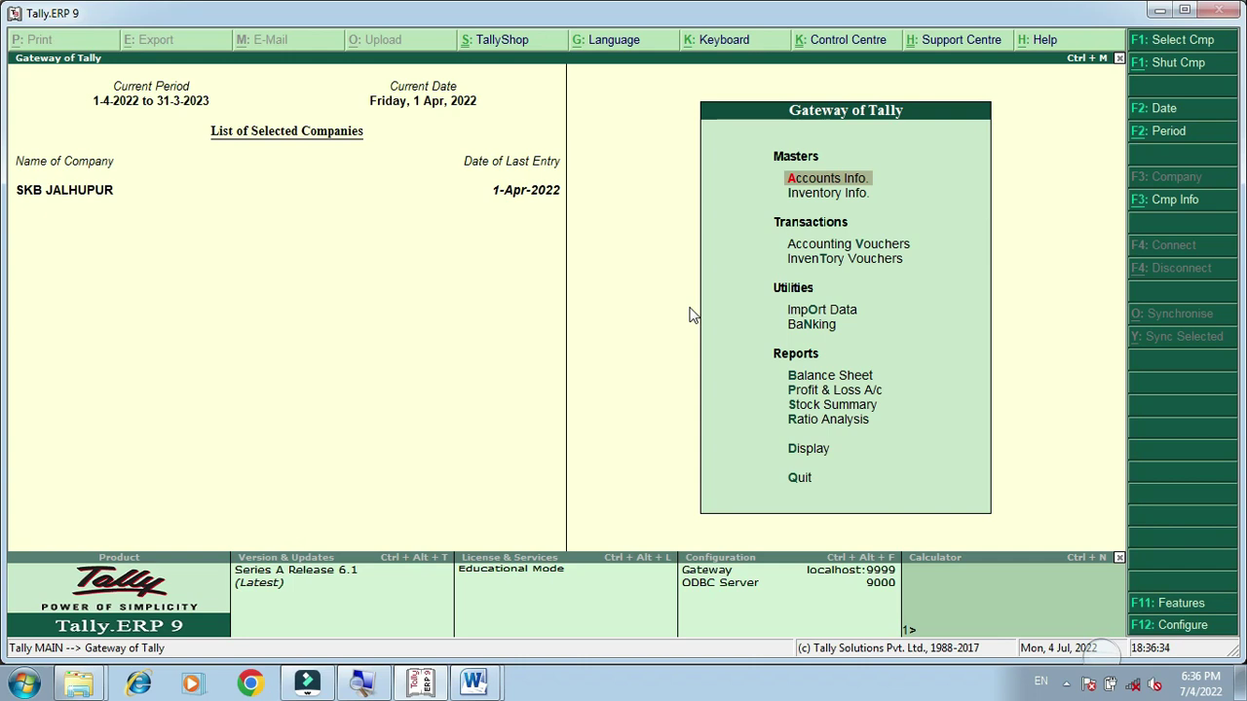
- Start a new Contra voucher, then switch to the Word document to read the first example's debit and credit lines
key("v")
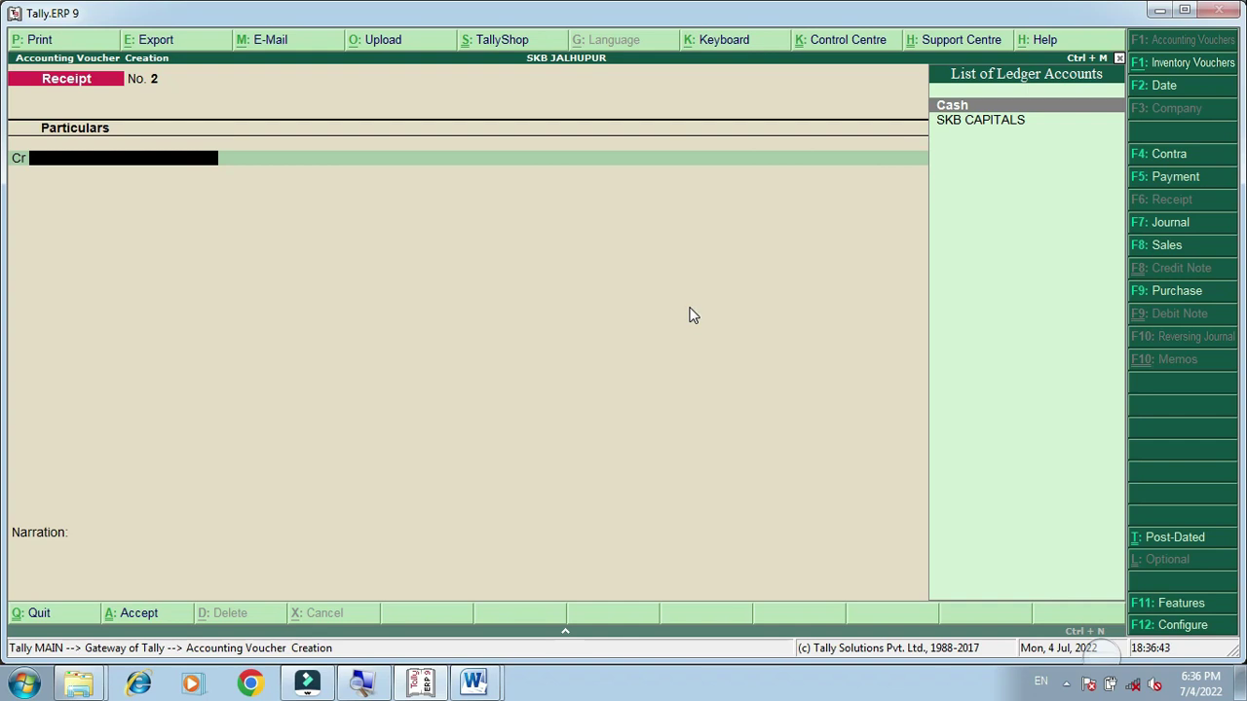
key("F4")
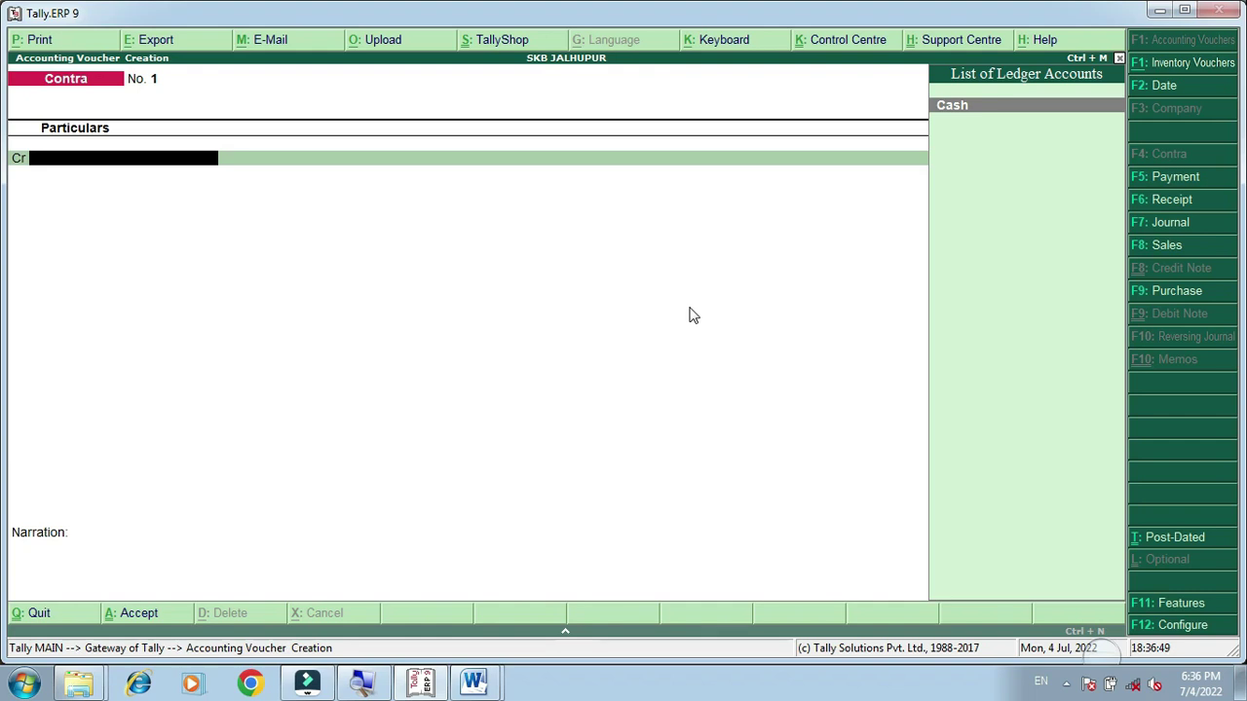
left_click(475, 682)
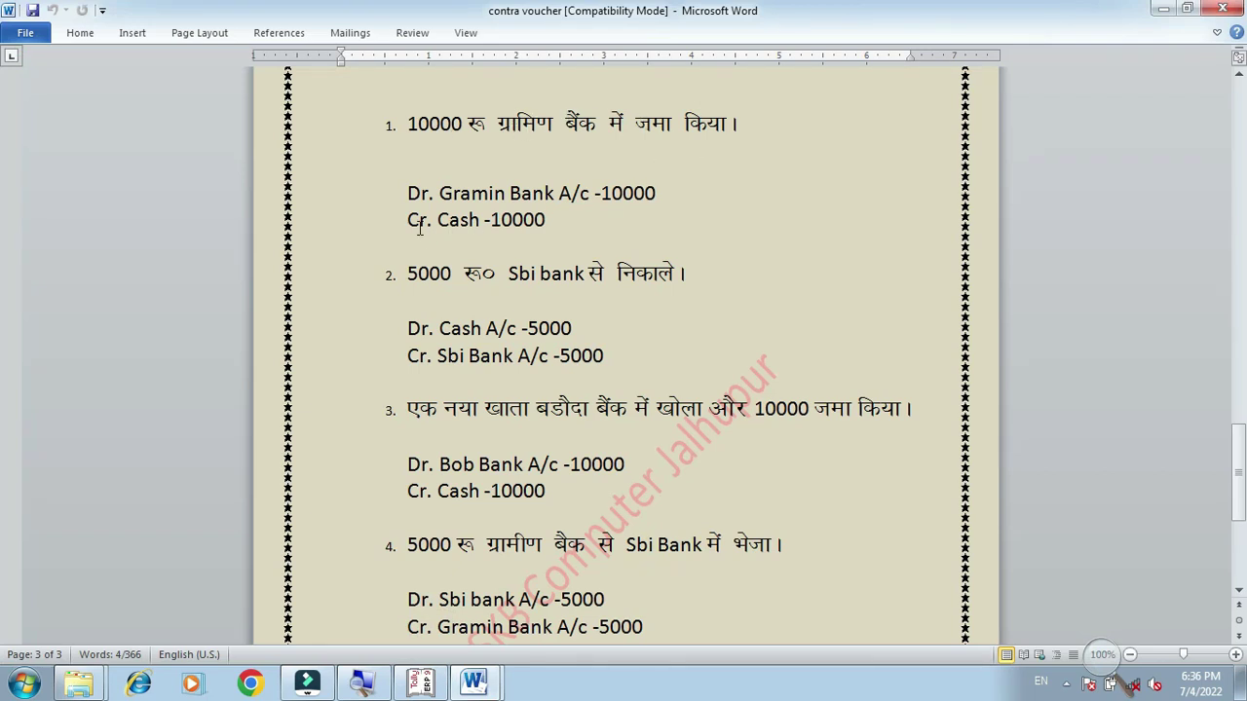
left_click_drag(407, 192, 666, 200)
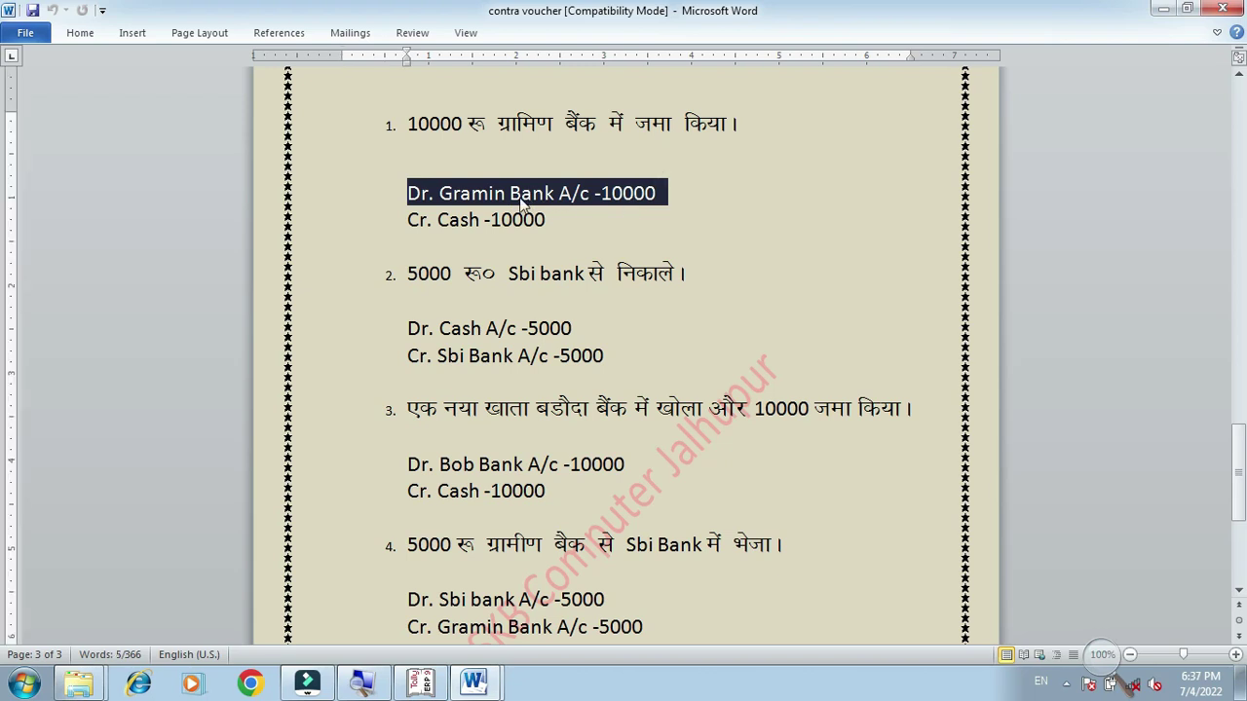
left_click_drag(408, 219, 509, 234)
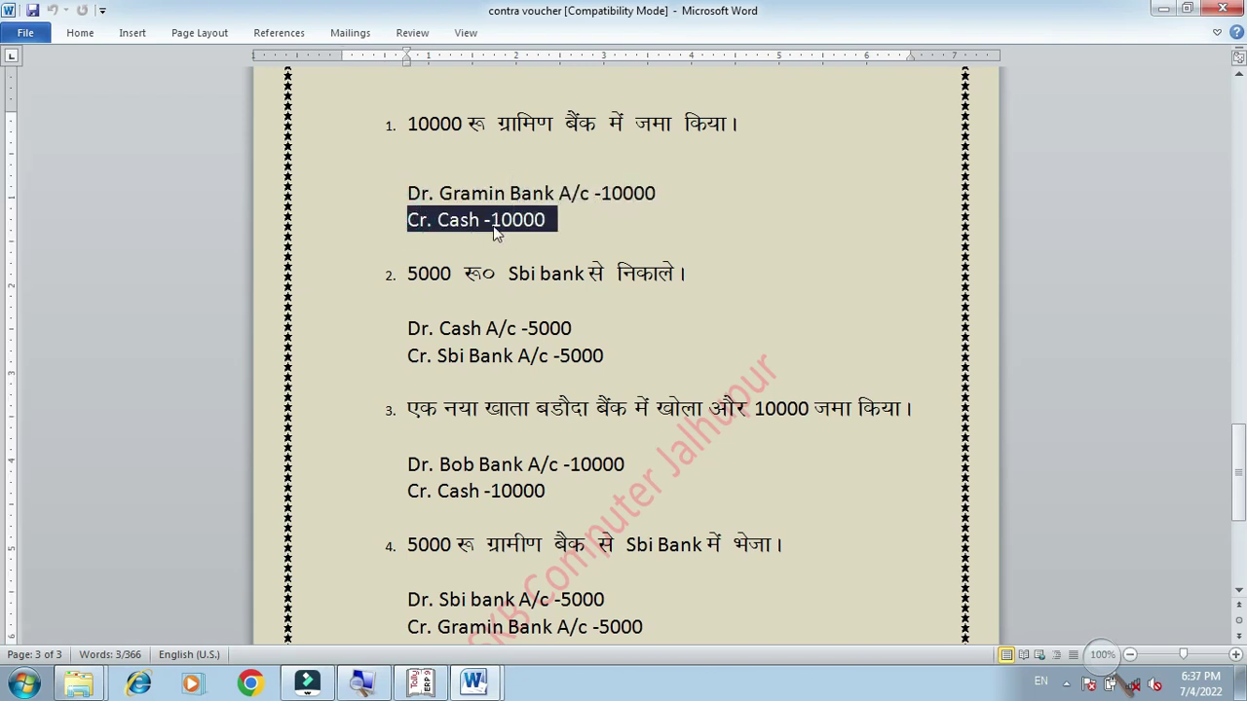
left_click_drag(403, 193, 438, 194)
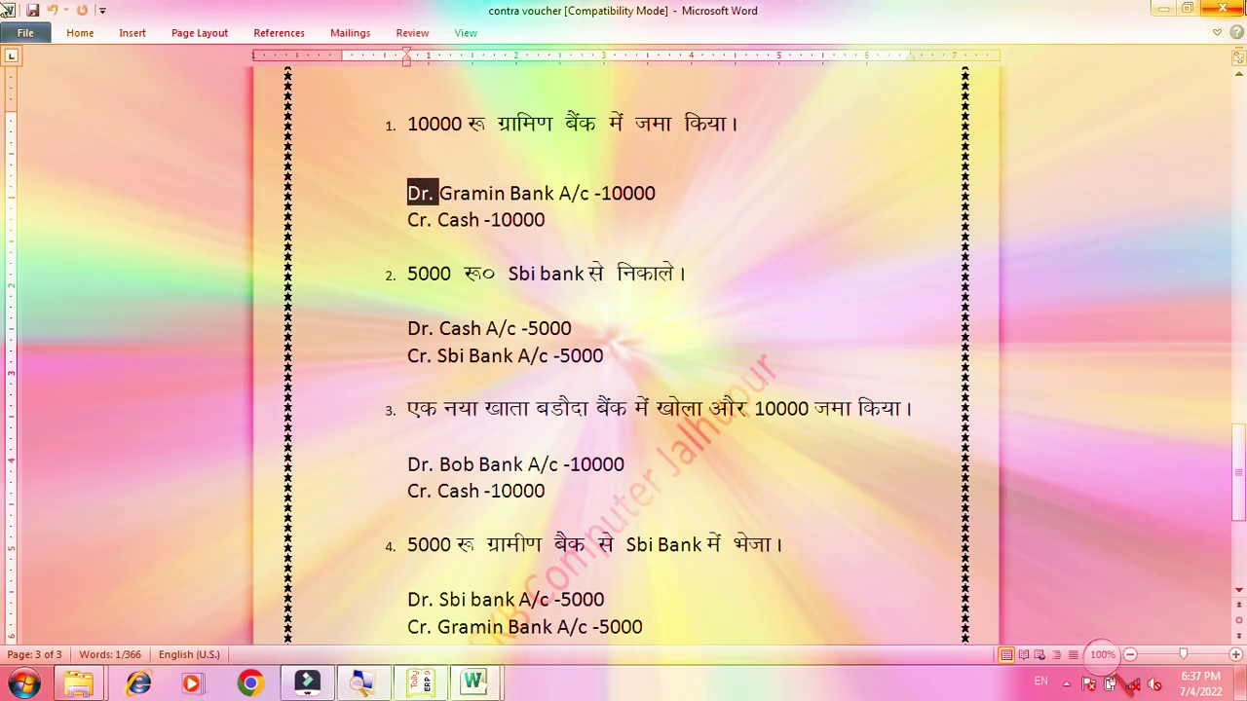
- Switch back to Tally and credit Cash with 10000 in the contra voucher
left_click(1164, 10)
type("C")
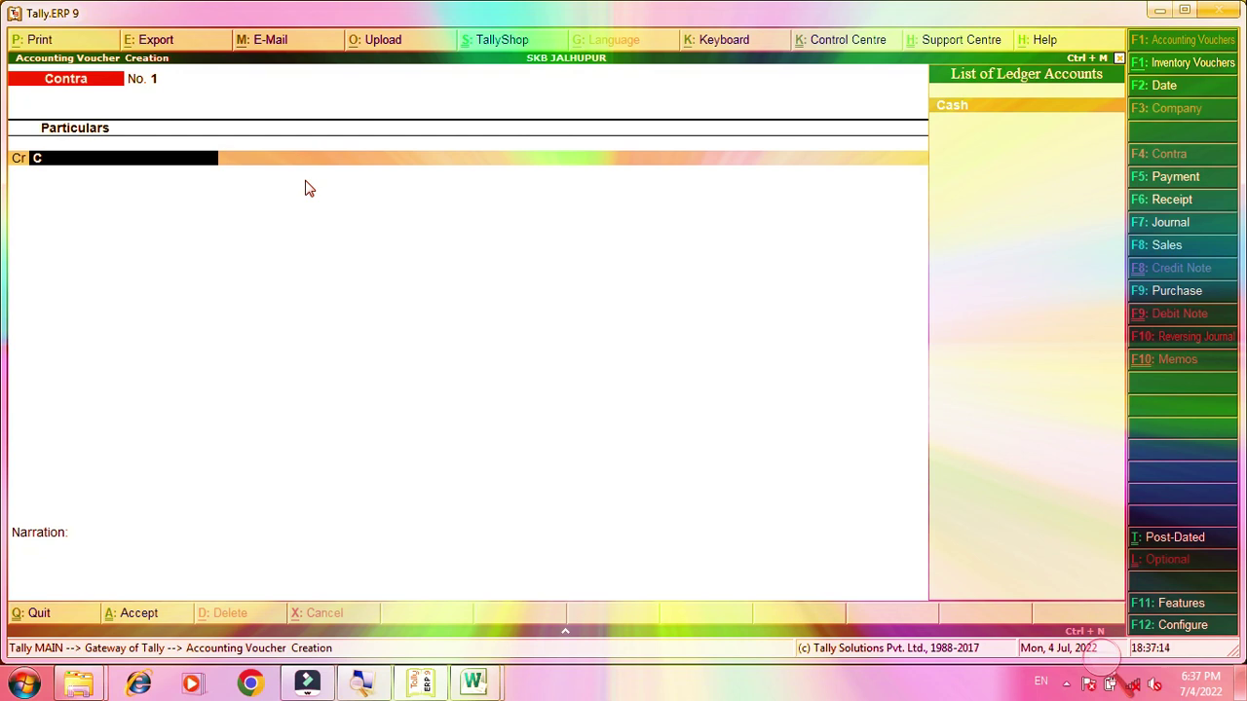
key("Return")
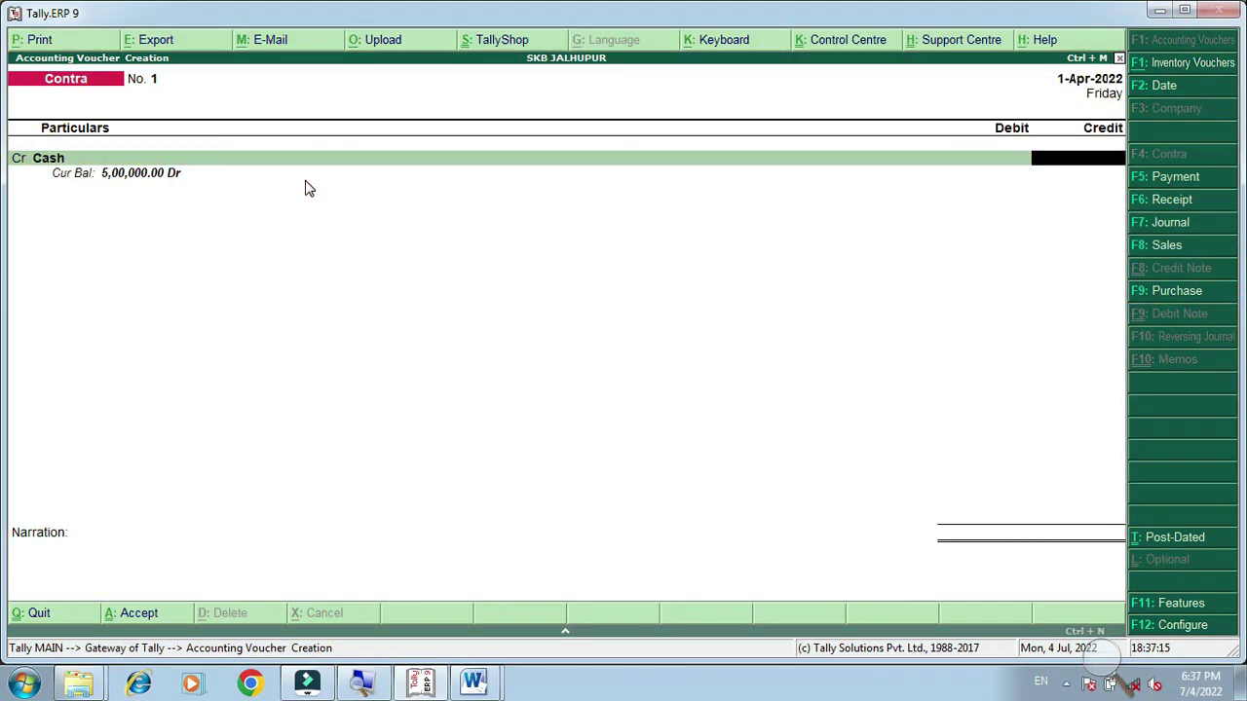
type("10000")
key("Return")
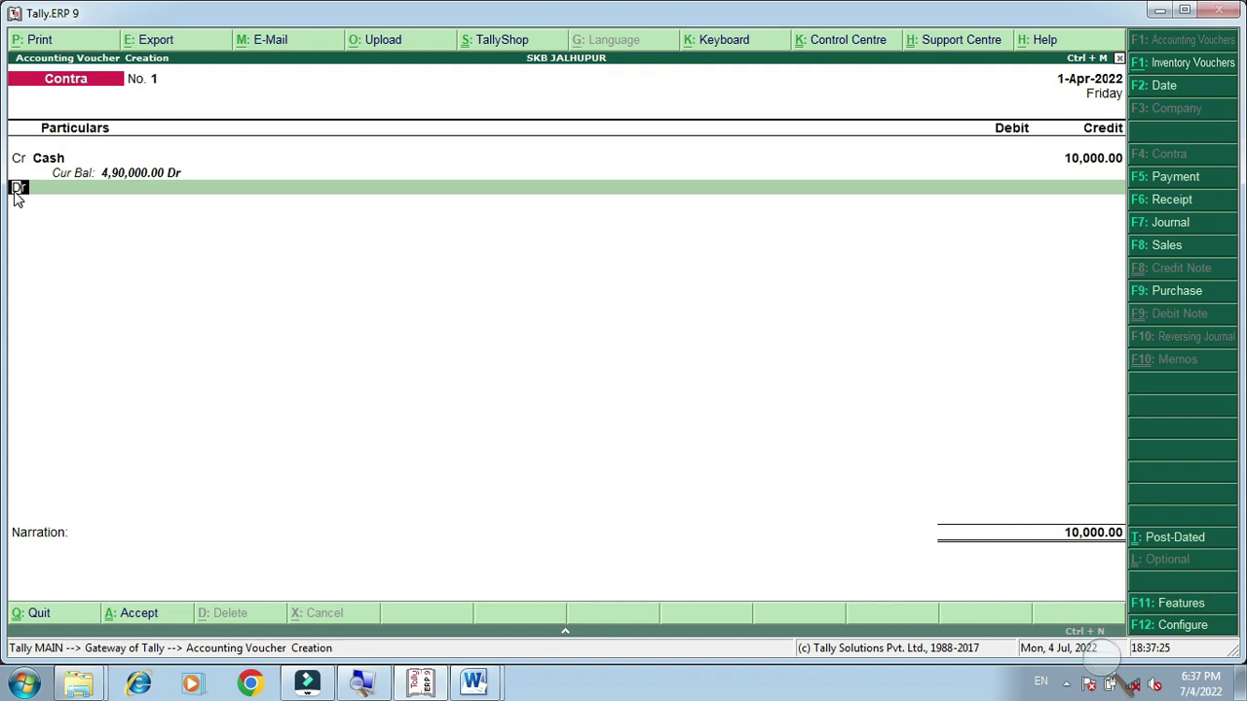
- Start creating a ledger for the voucher's debit line, named GRAMIN BANK A/C and placed under Bank Accounts
key("Return")
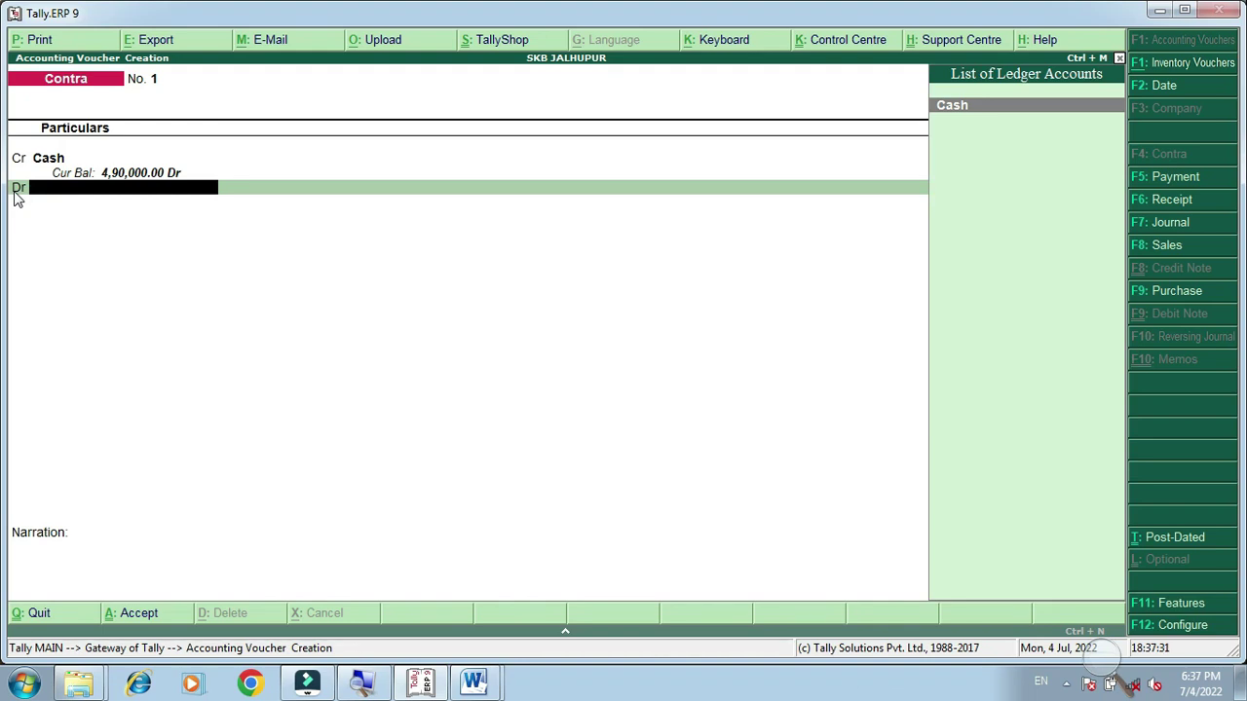
type("b")
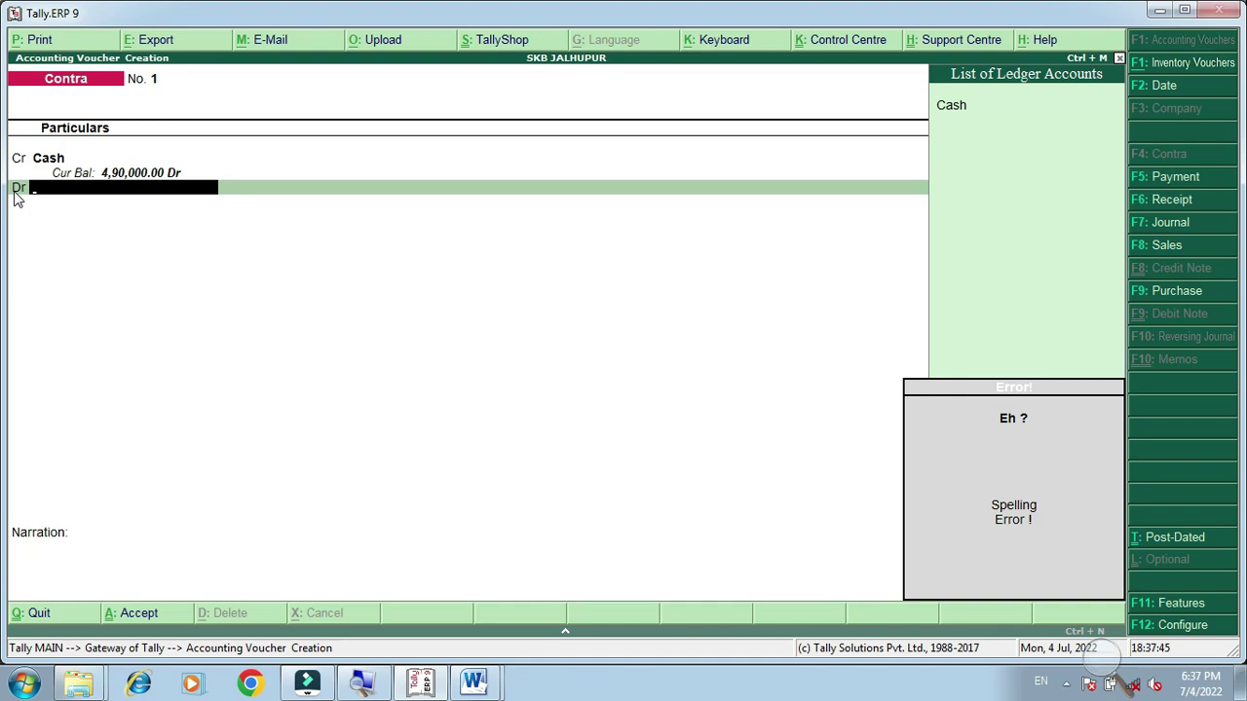
key("alt+c")
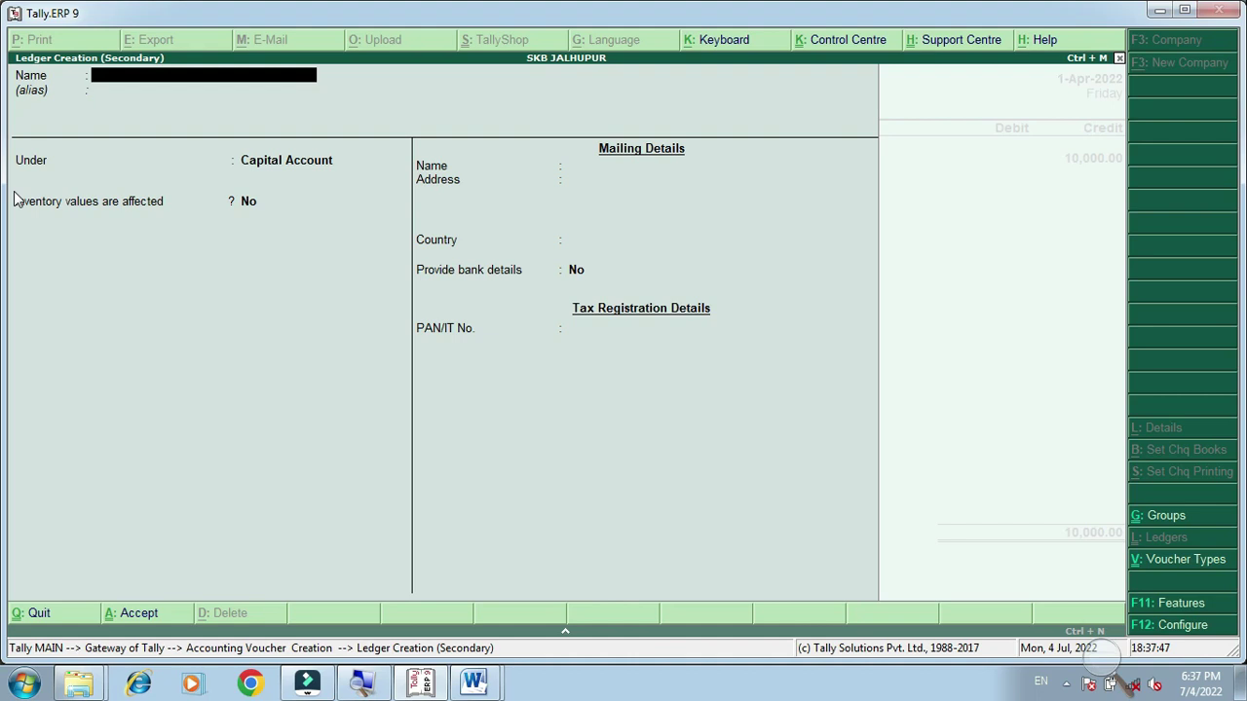
type("GRAMIN BANK A/C")
key("Return")
key("Return")
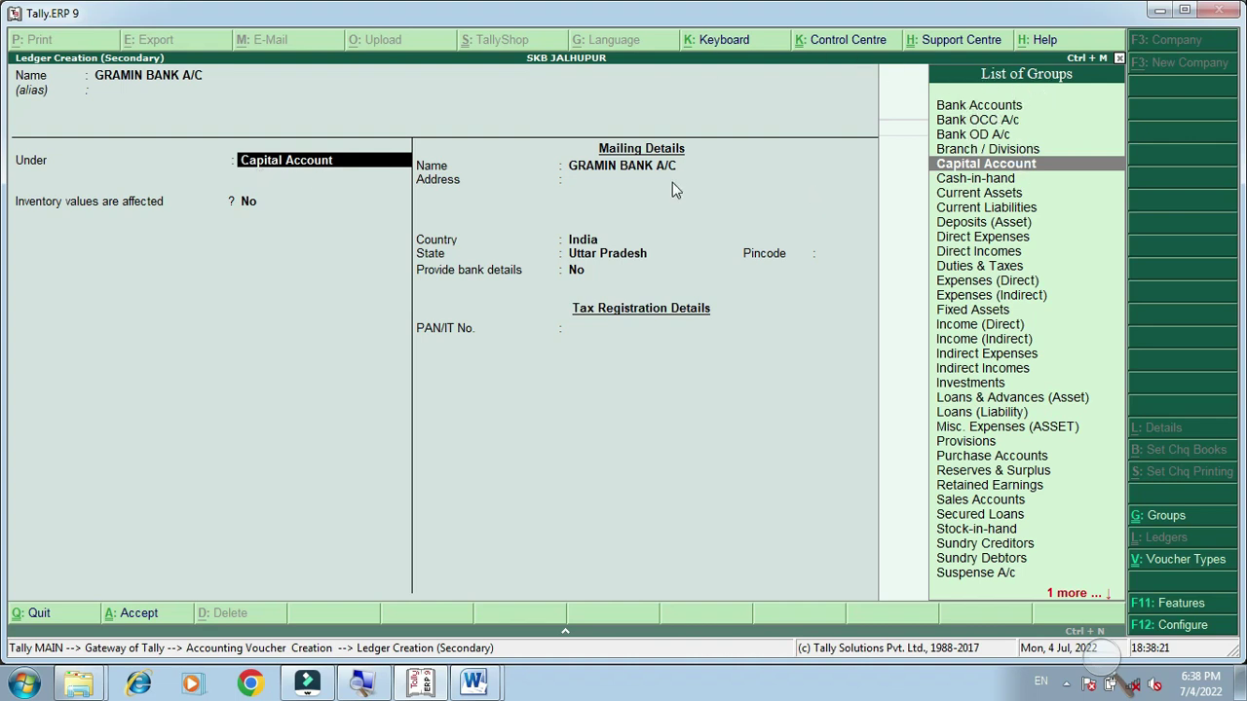
type("B")
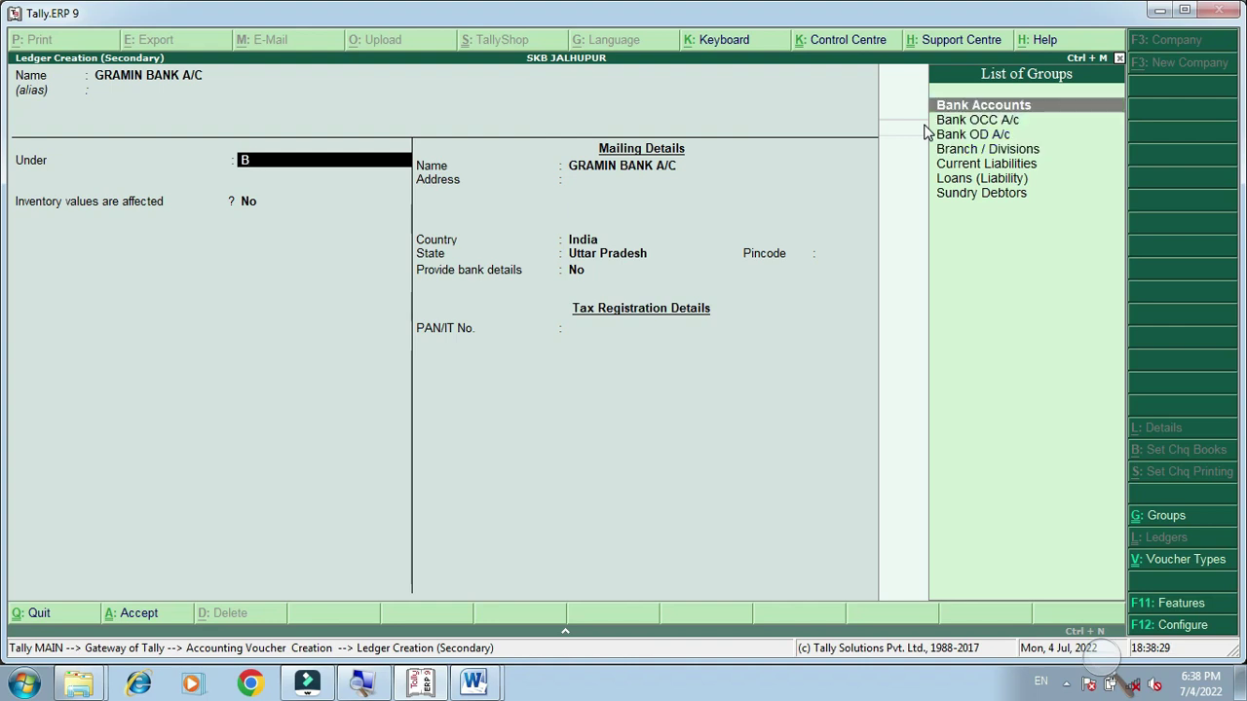
key("Return")
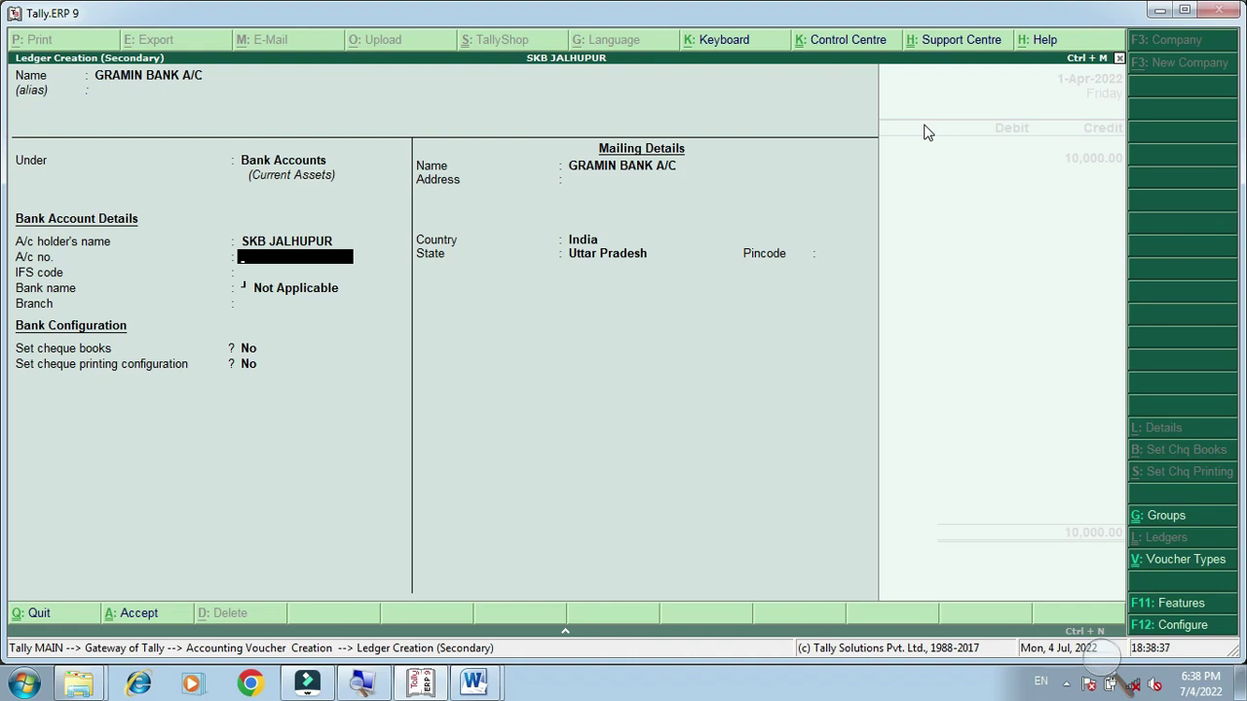
- Keep the remaining bank account, mailing and cheque details of GRAMIN BANK A/C at their defaults and save the ledger
key("Return")
key("Return")
key("Return")
key("Return")
key("Return")
key("Return")
key("Return")
key("Return")
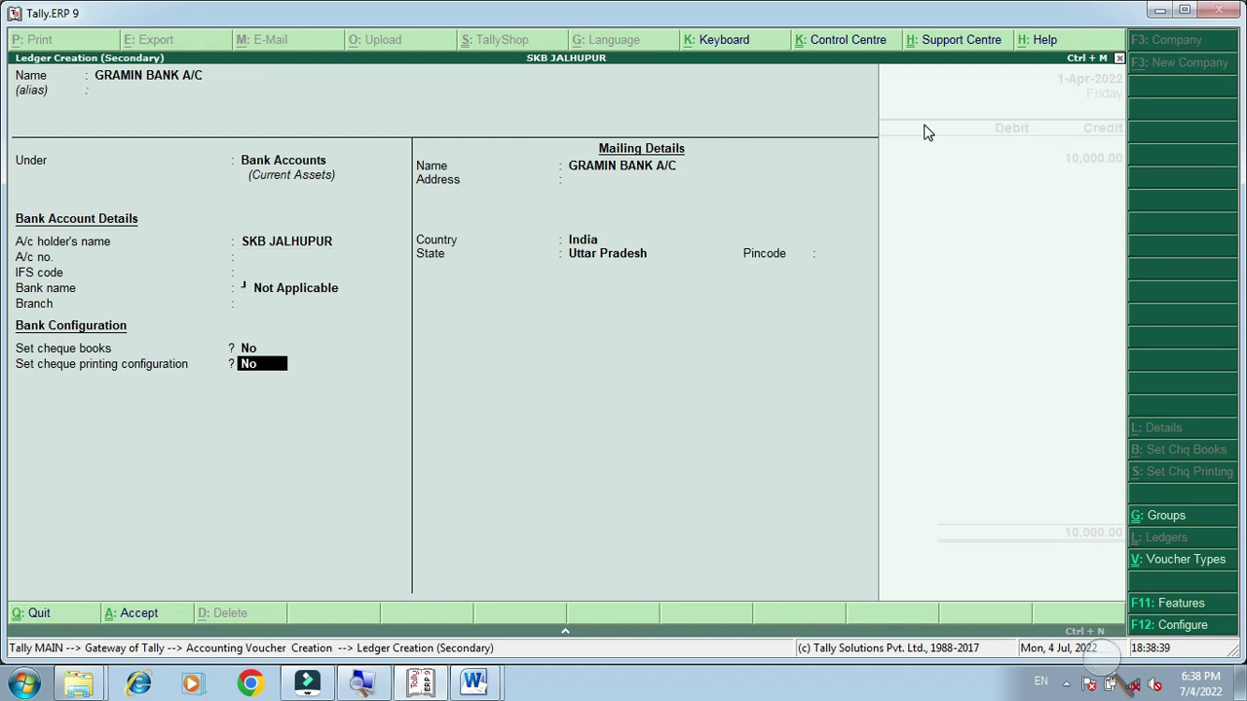
key("Return")
key("Return")
key("Return")
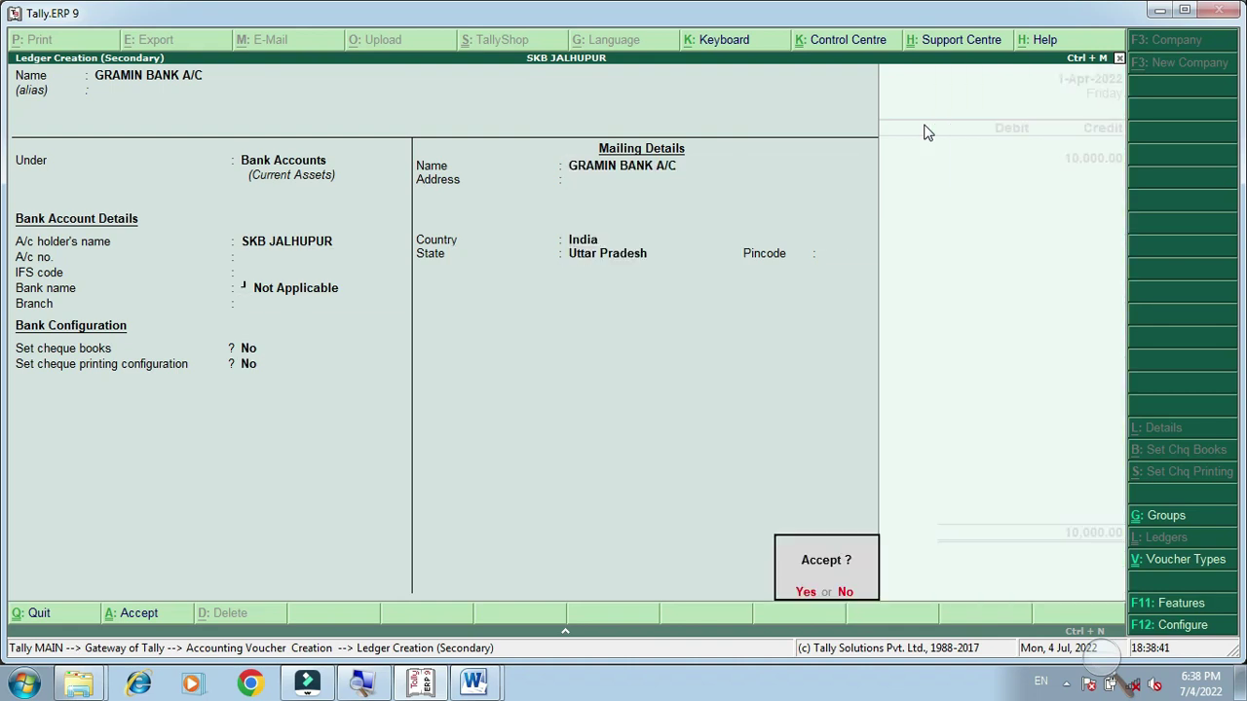
key("Return")
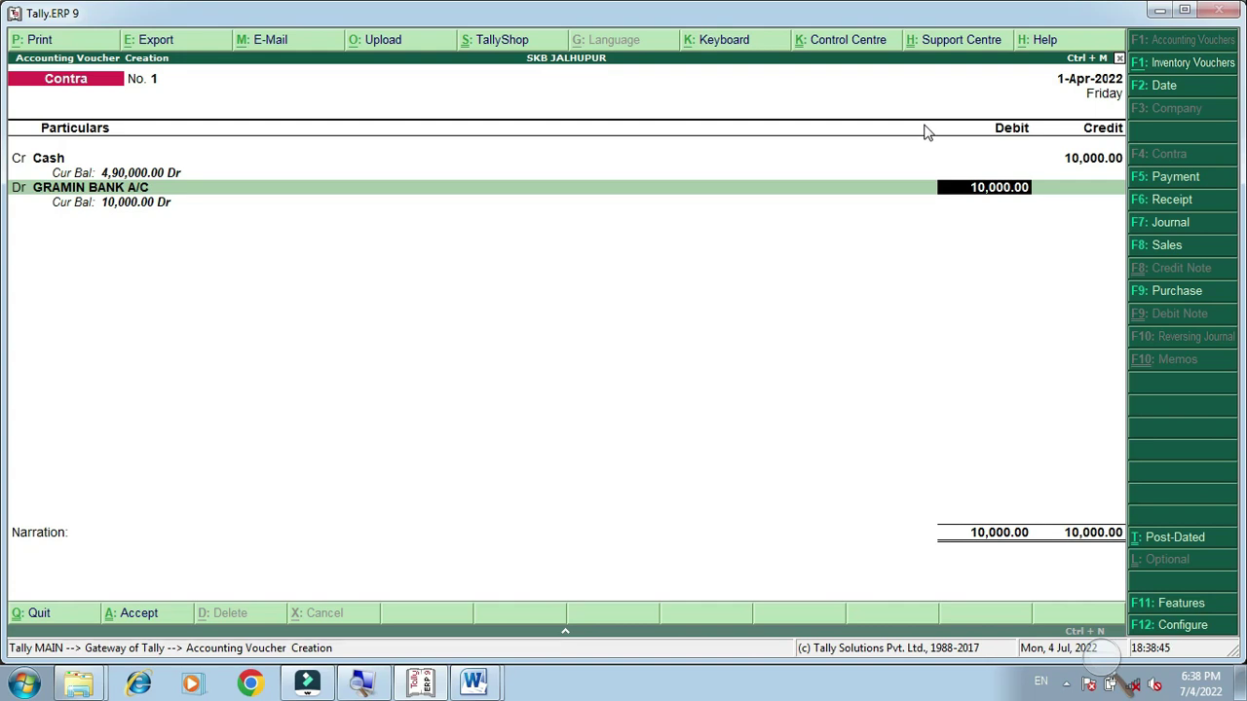
- Debit GRAMIN BANK A/C with 10000 as a cash allocation and enter 5 notes of the 2000 denomination
key("Return")
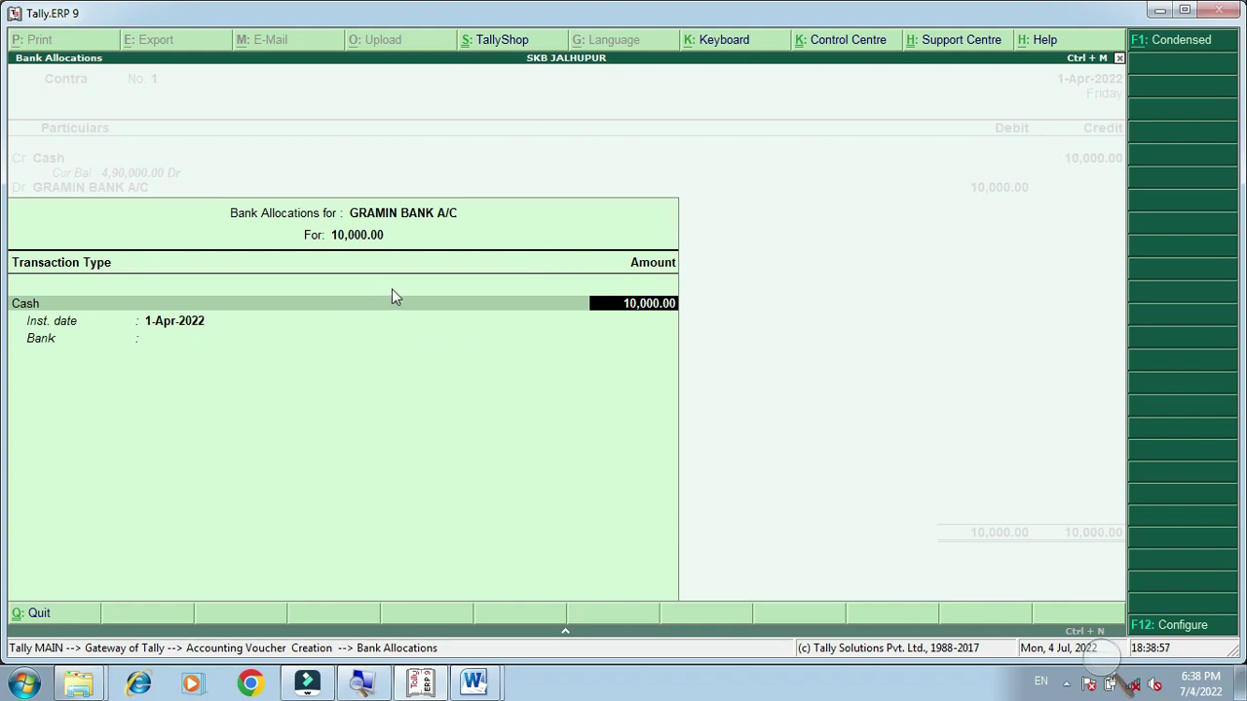
key("Return")
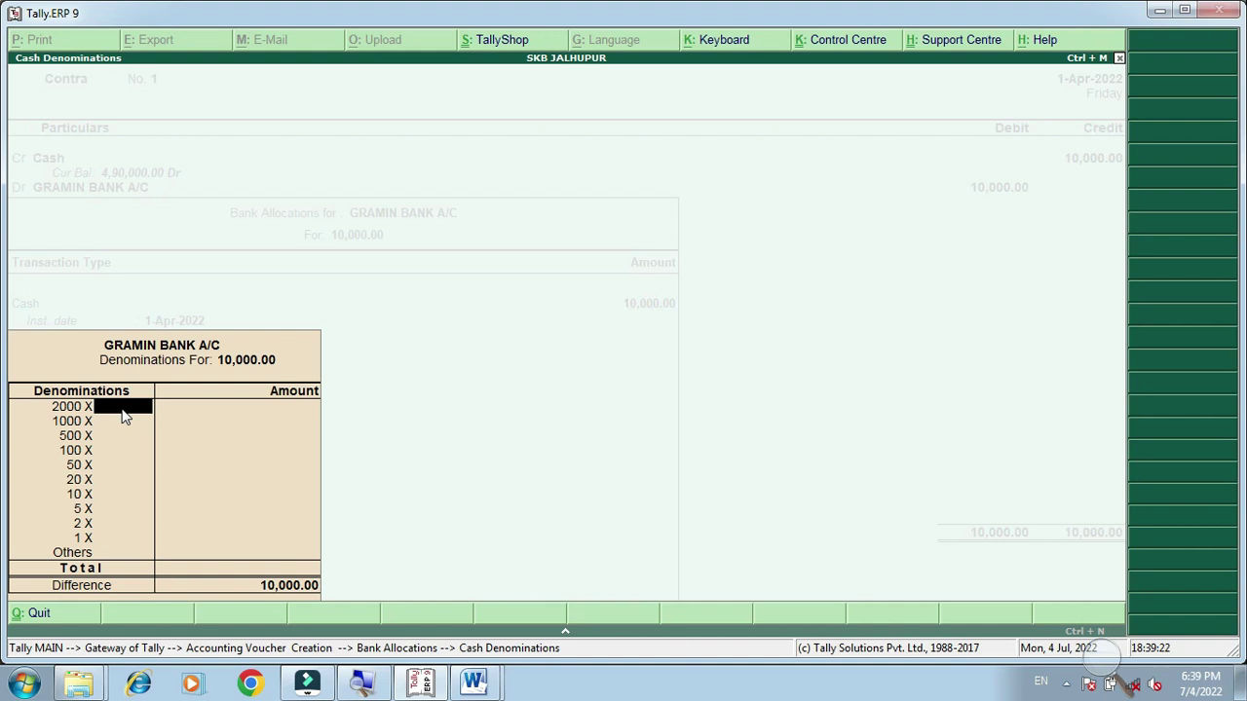
key("Return")
key("Return")
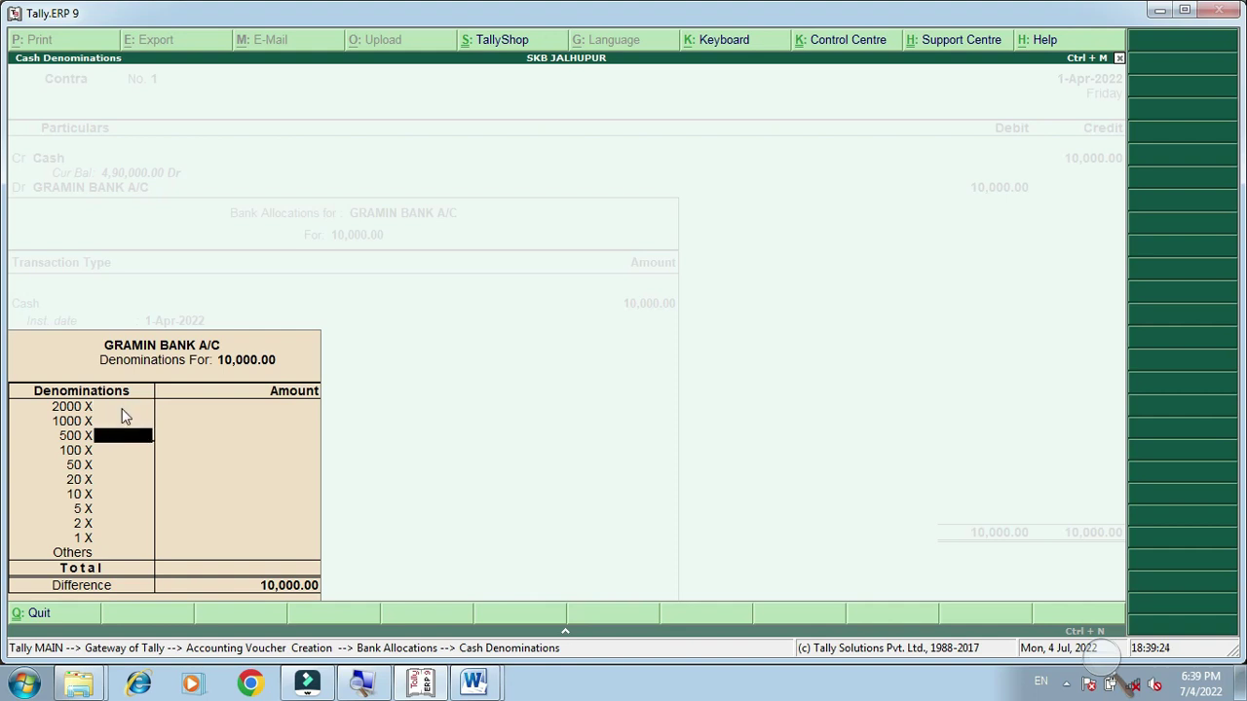
key("Up")
key("Up")
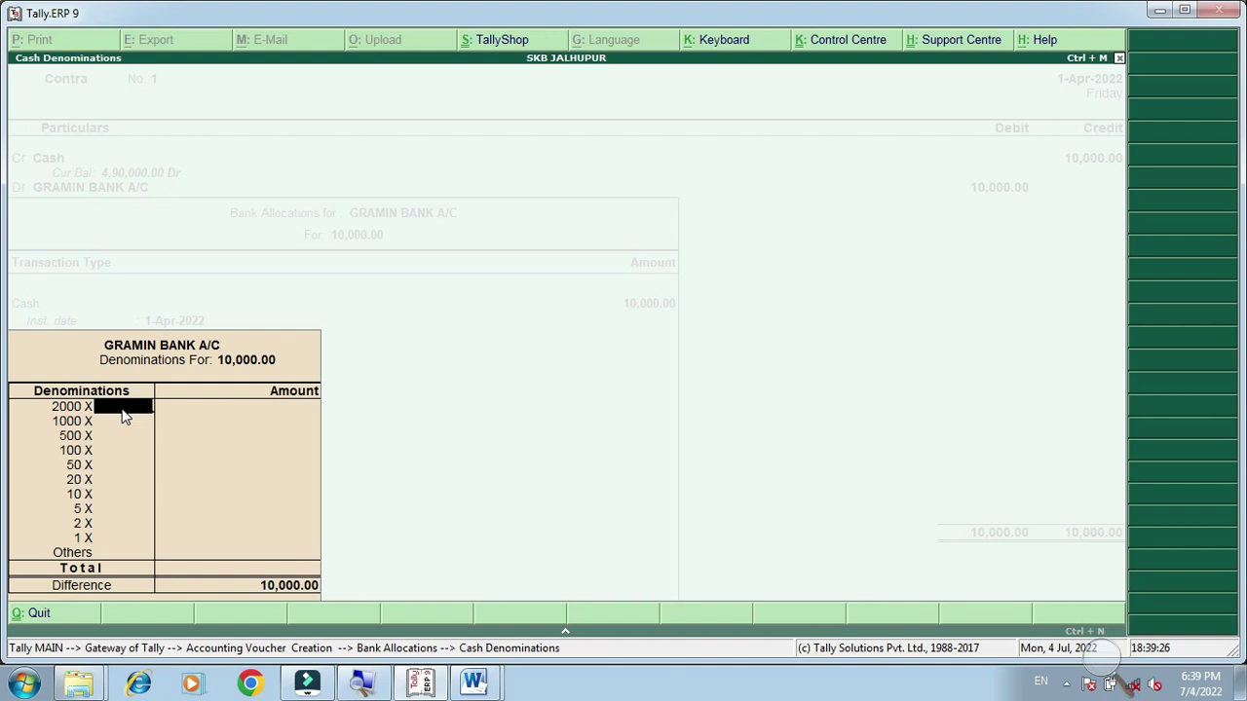
type("5")
key("Return")
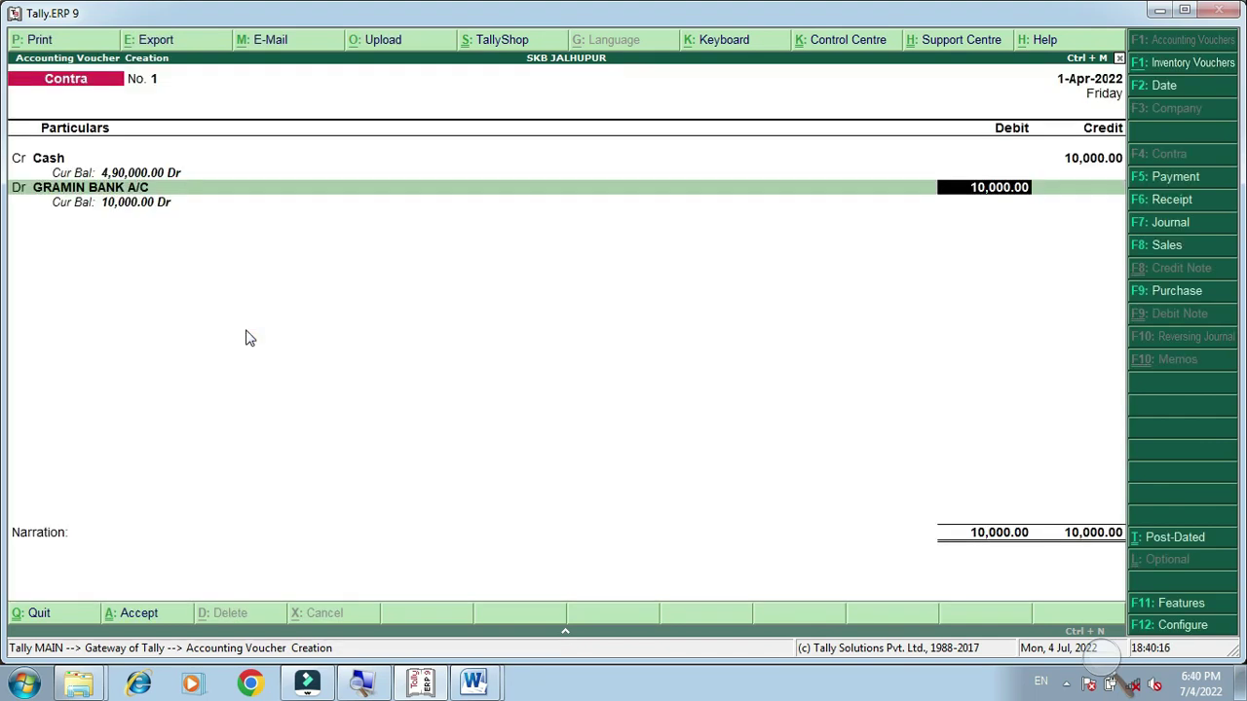
- Set Show Cash Denomination Details to No in the Contra voucher configuration and accept the settings
key("F12")
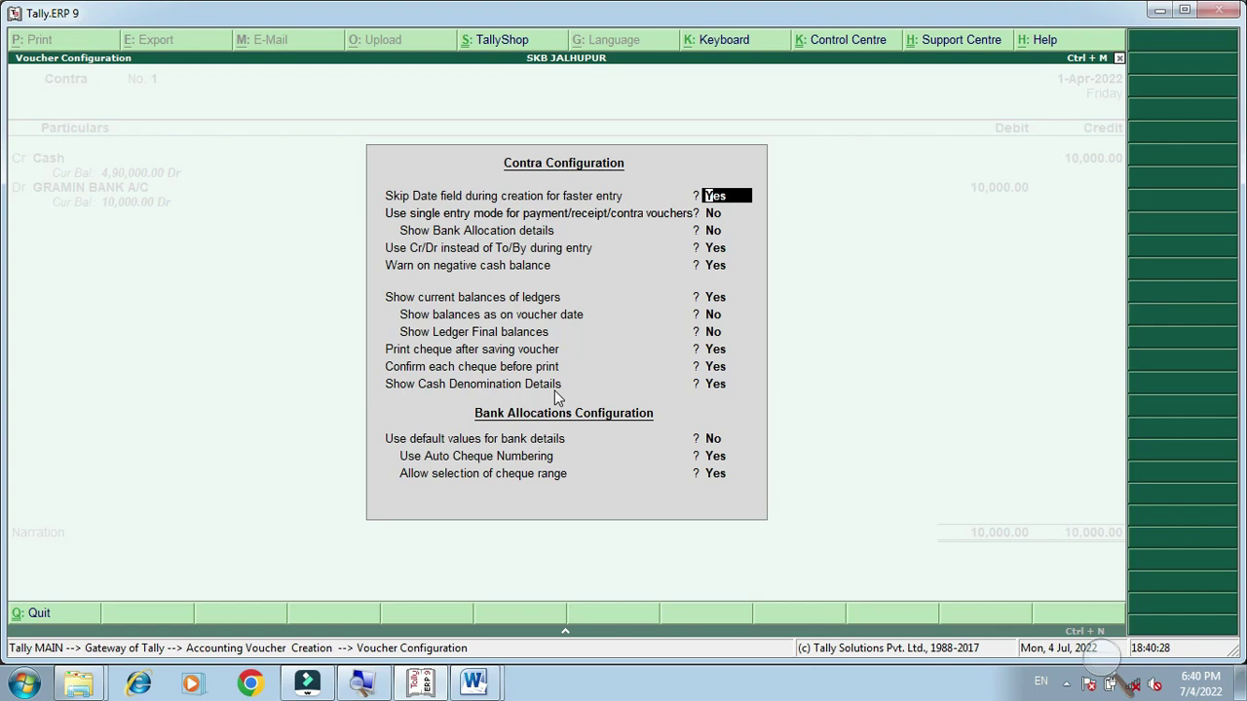
left_click(715, 385)
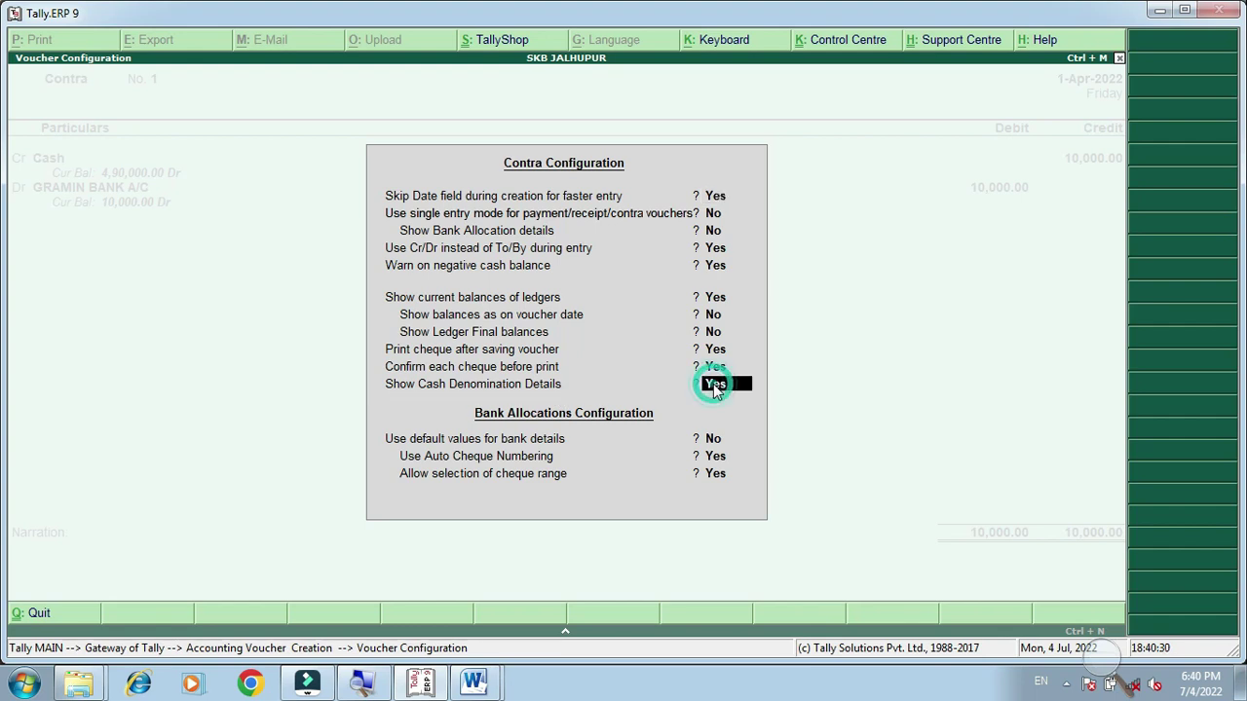
type("n")
key("Return")
key("Return")
key("Return")
key("Return")
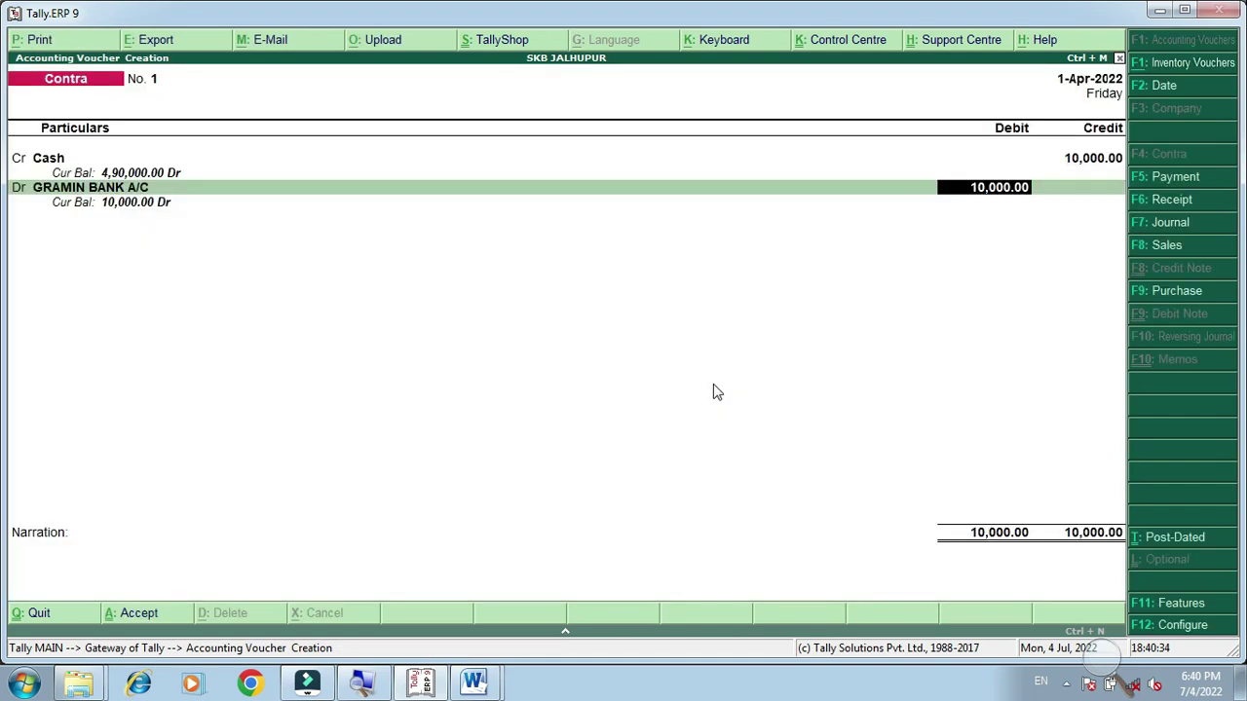
- Accept the 10000 debit to GRAMIN BANK A/C, keeping its cash allocation and denominations and leaving the allocation's bank blank
key("Return")
key("Return")
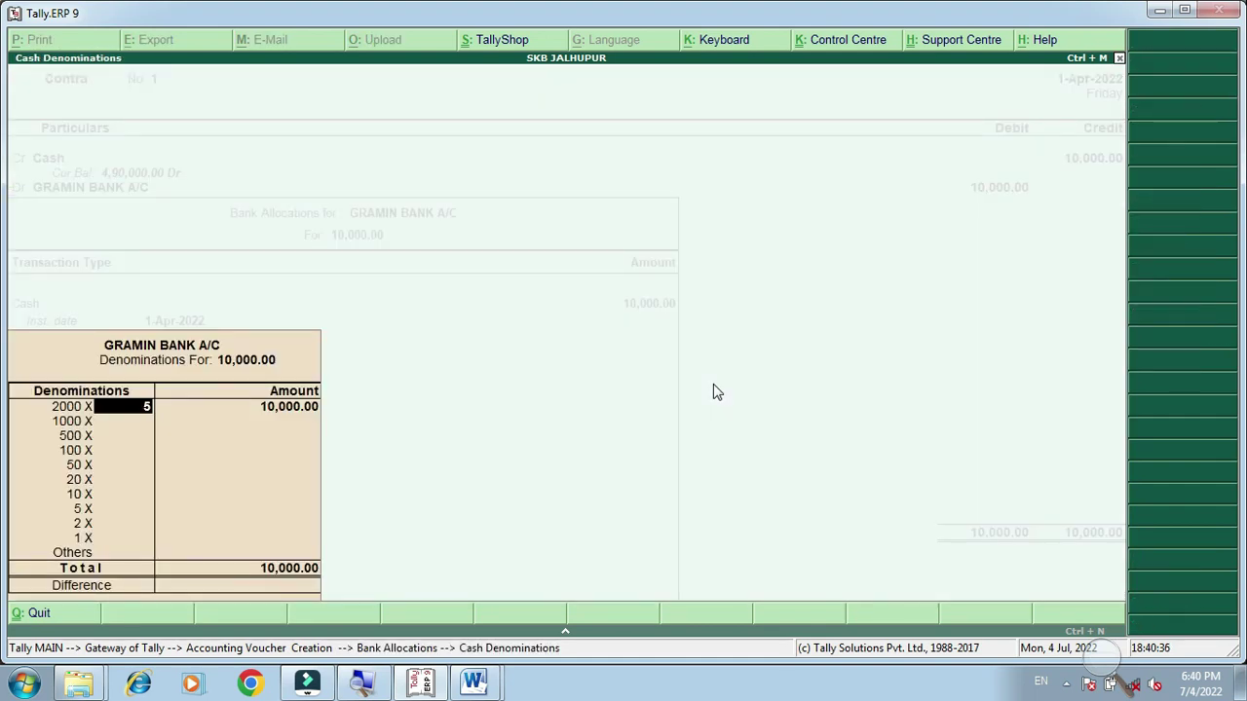
key("Return")
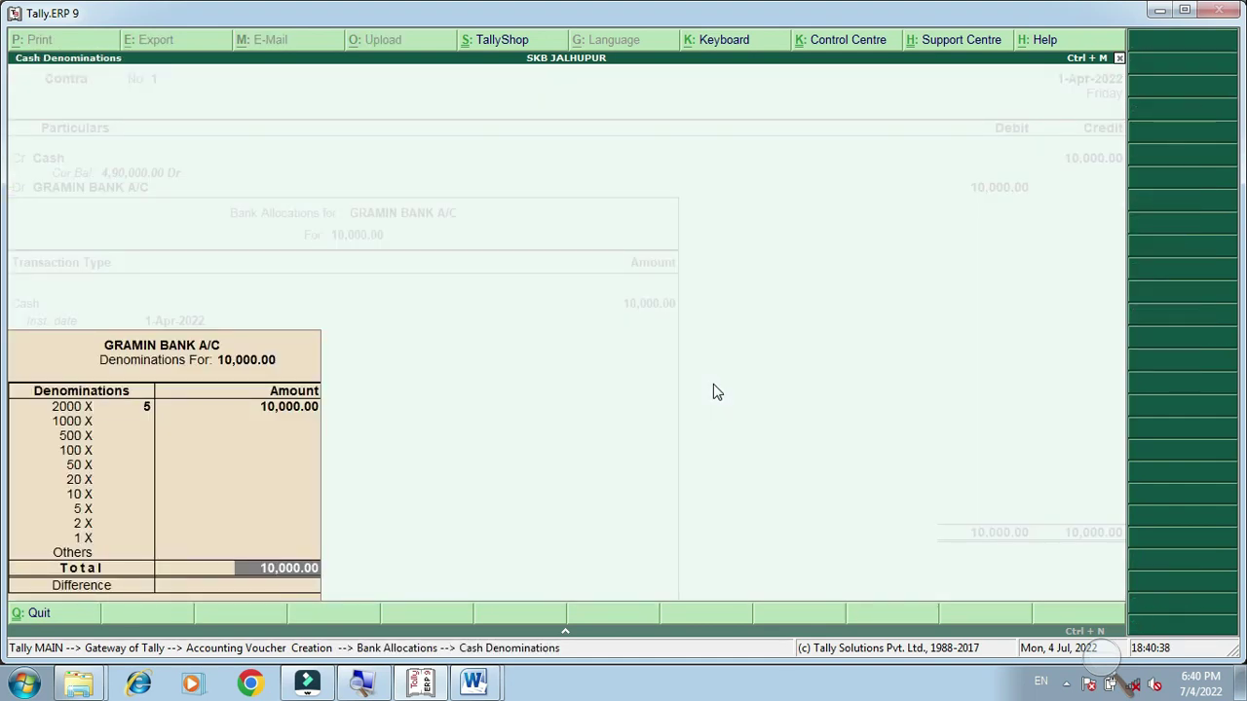
key("Return")
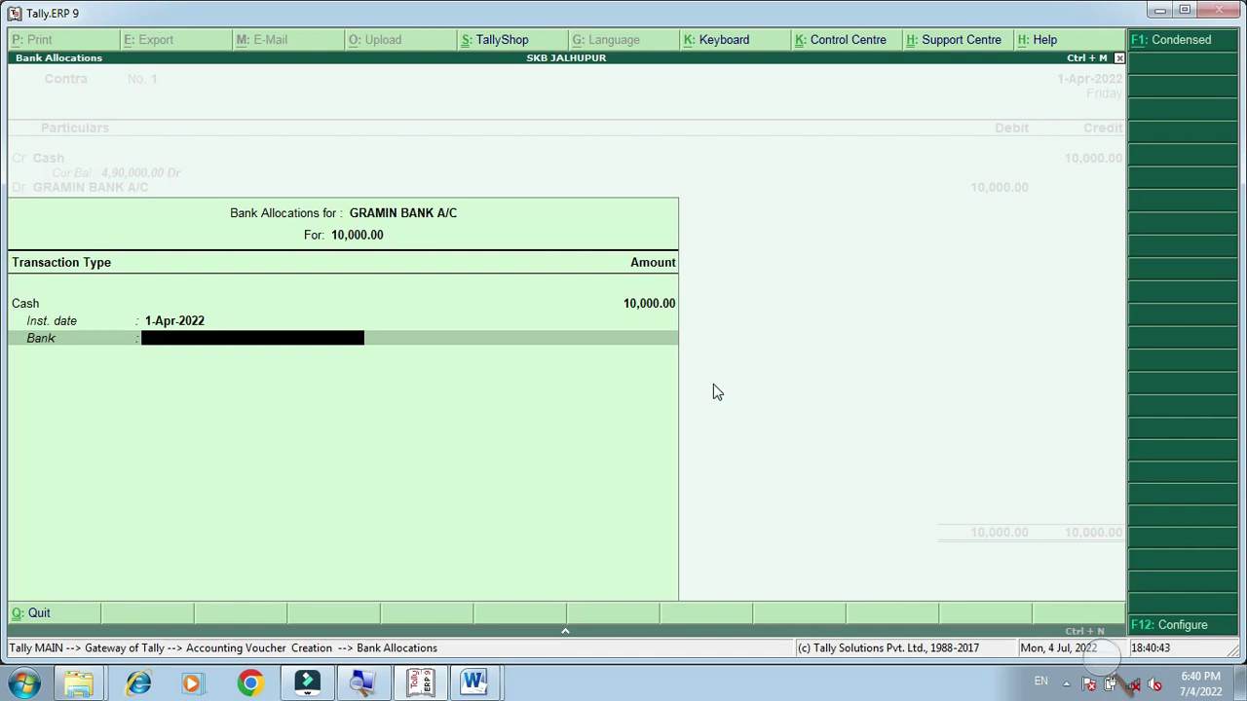
key("Return")
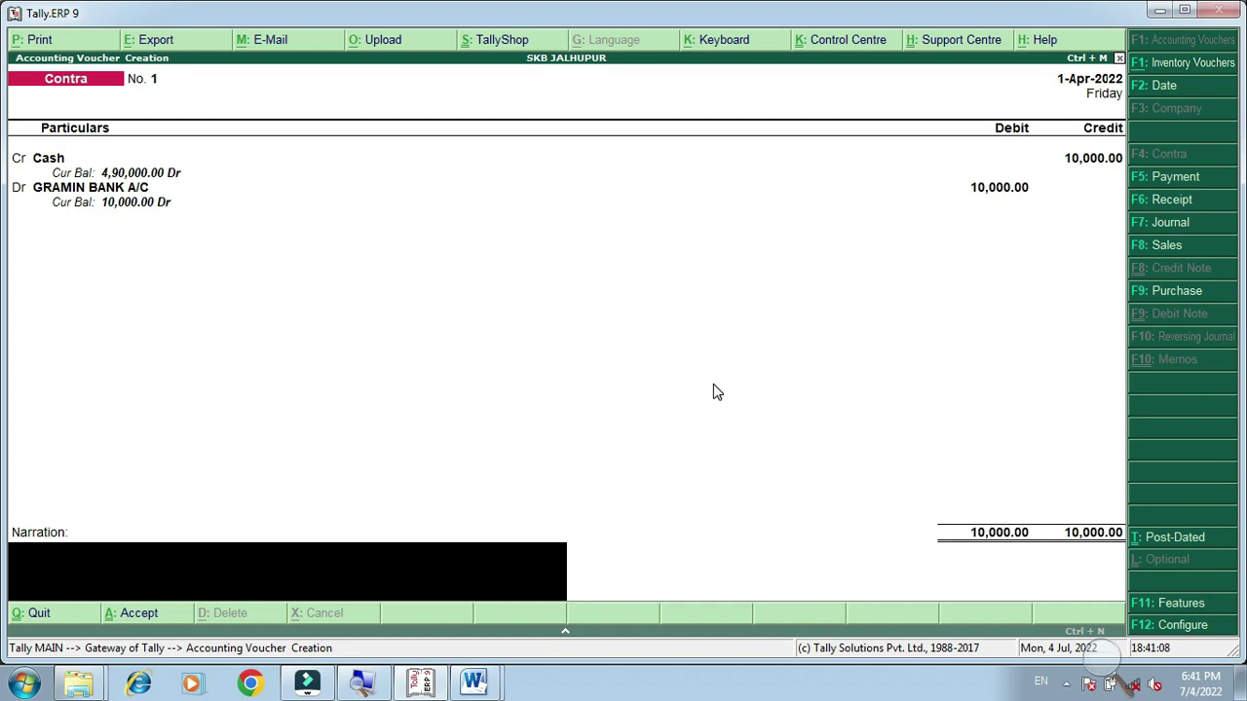
- Enter the narration "TO DEPOSIT CASH GRAMIN BANK" and save contra voucher No. 1
type("TO DEPOSIT CAS")
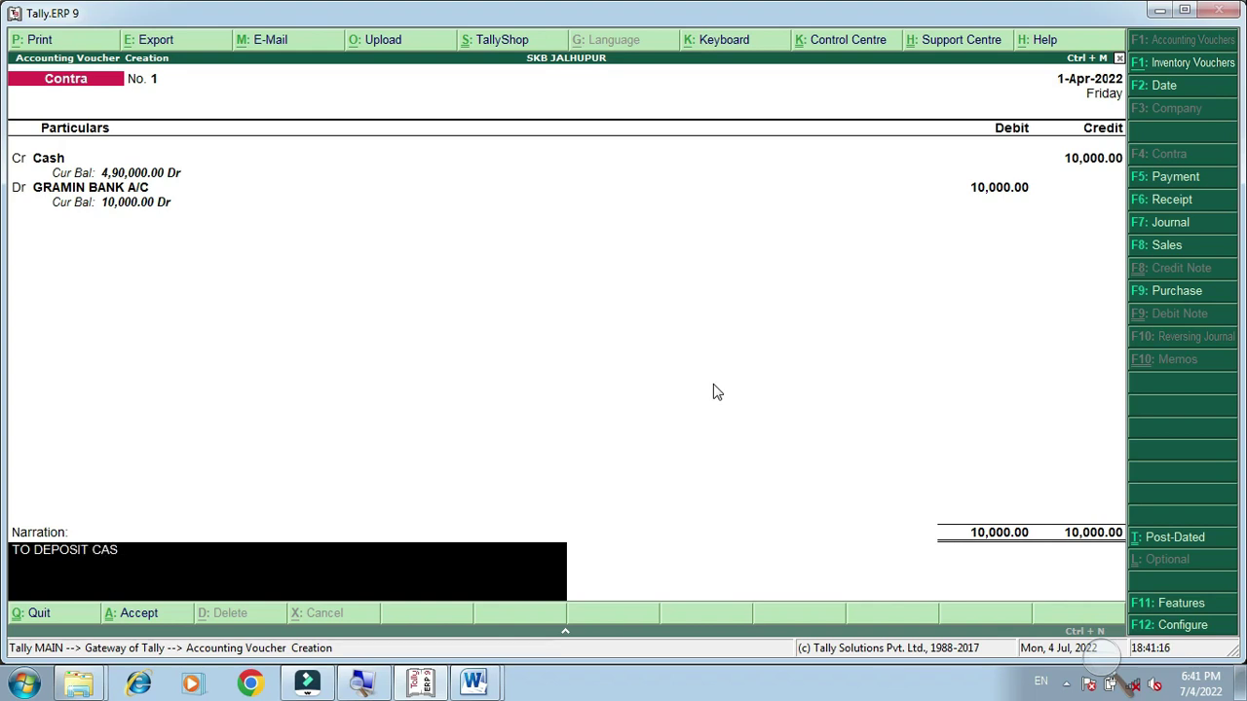
type("H")
type(" GAR")
key("BackSpace")
key("BackSpace")
type("RAMIN BANK")
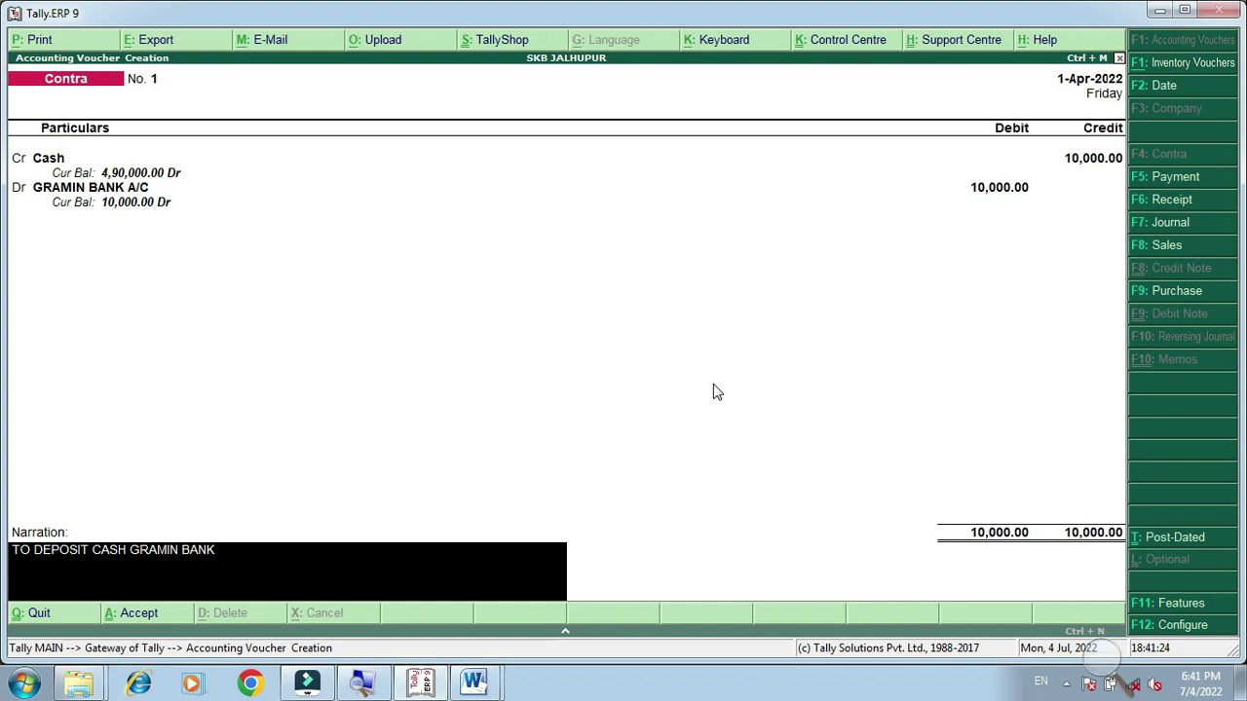
key("Return")
key("Return")
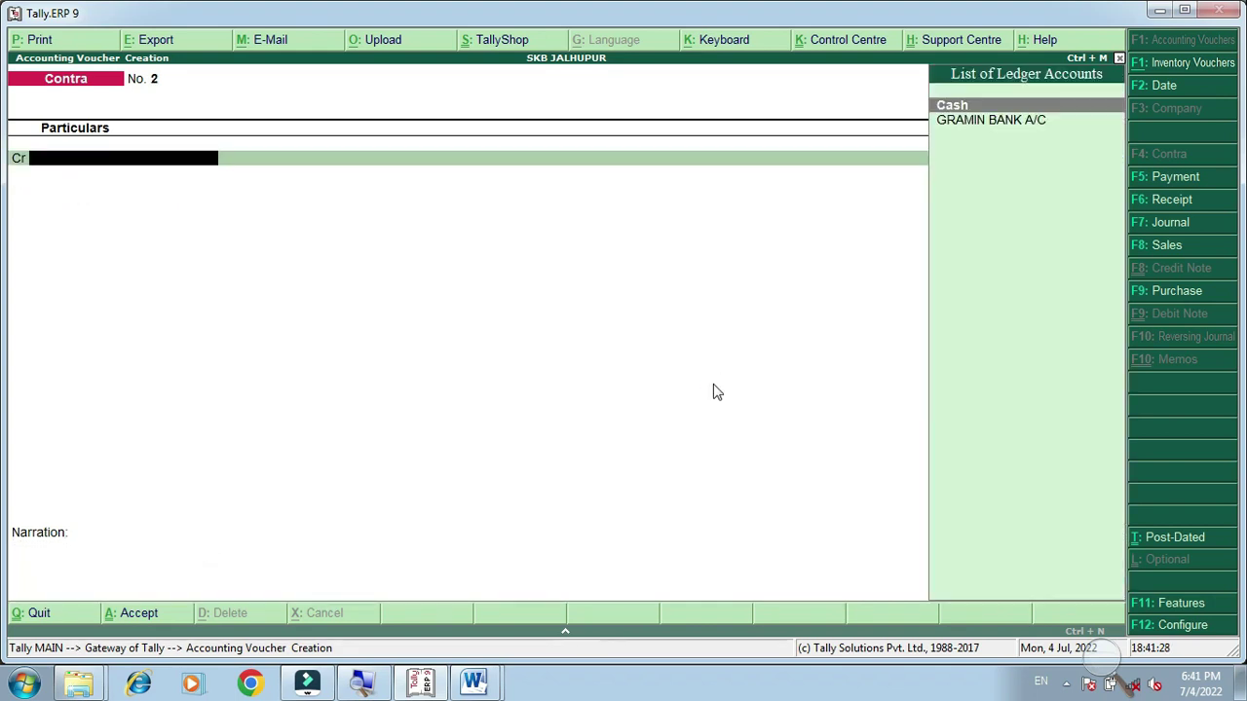
- Leave voucher entry and open the company's Balance Sheet
key("Escape")
key("y")
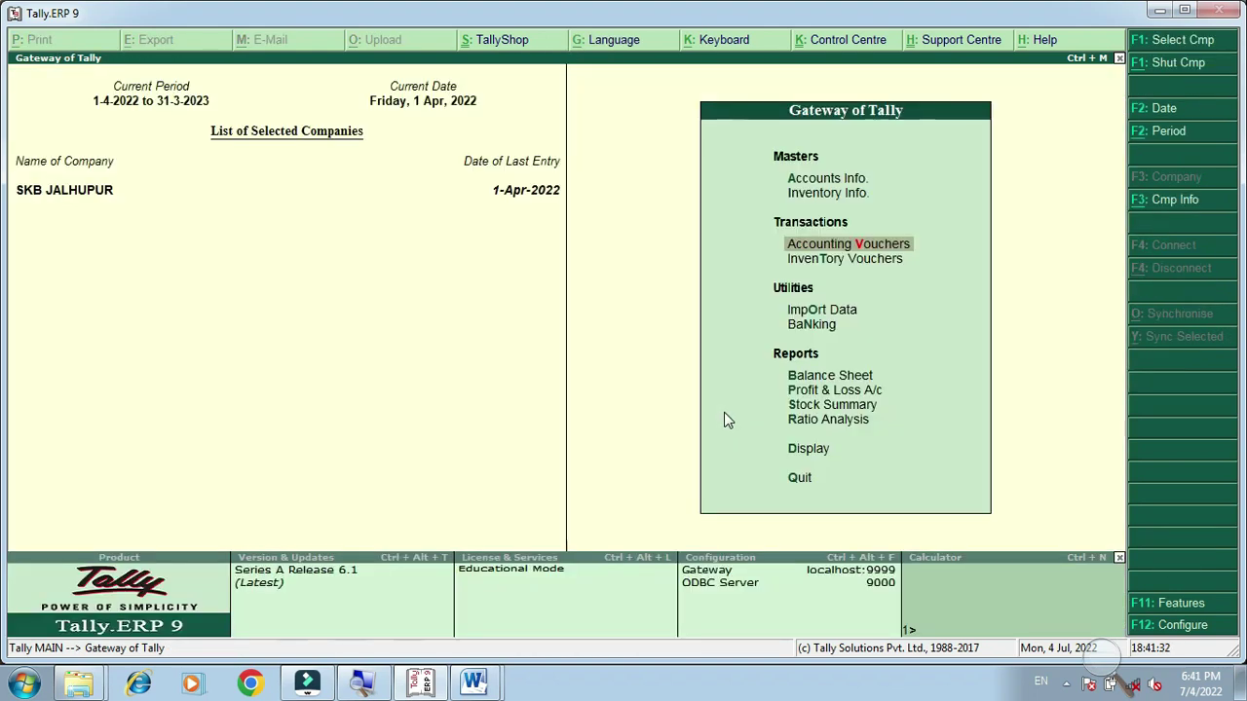
key("Down")
key("Down")
key("Down")
key("Down")
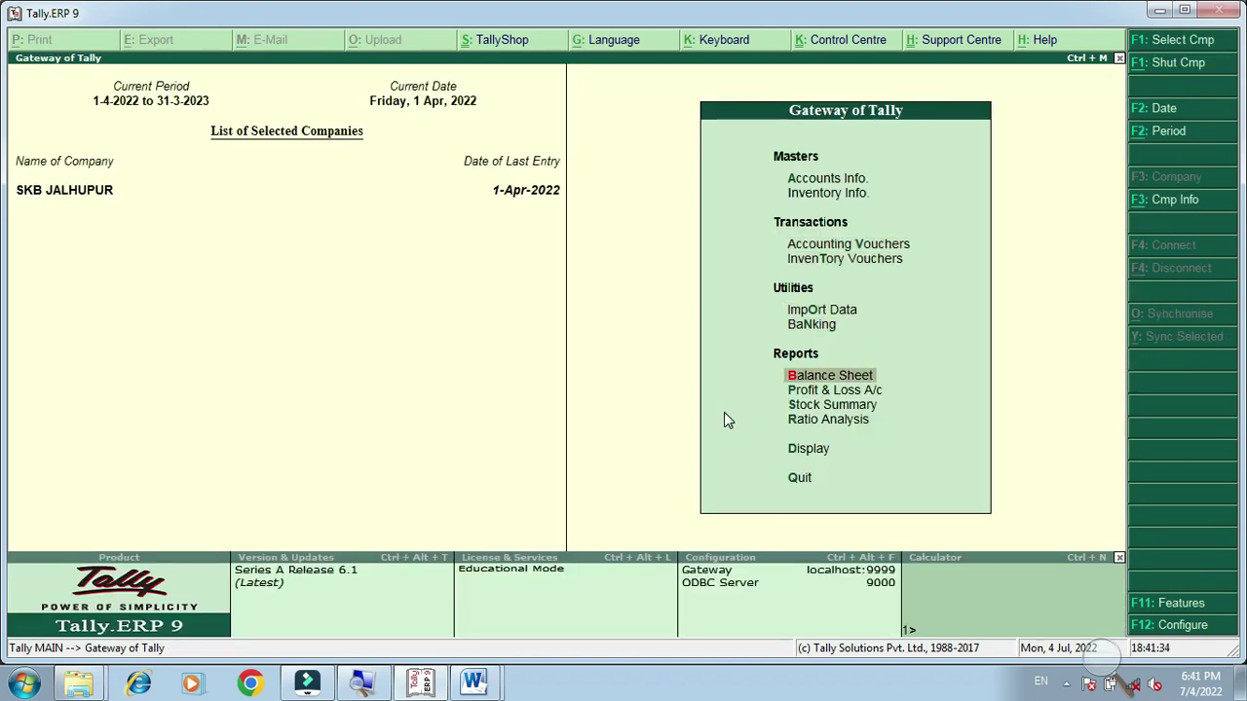
key("Return")
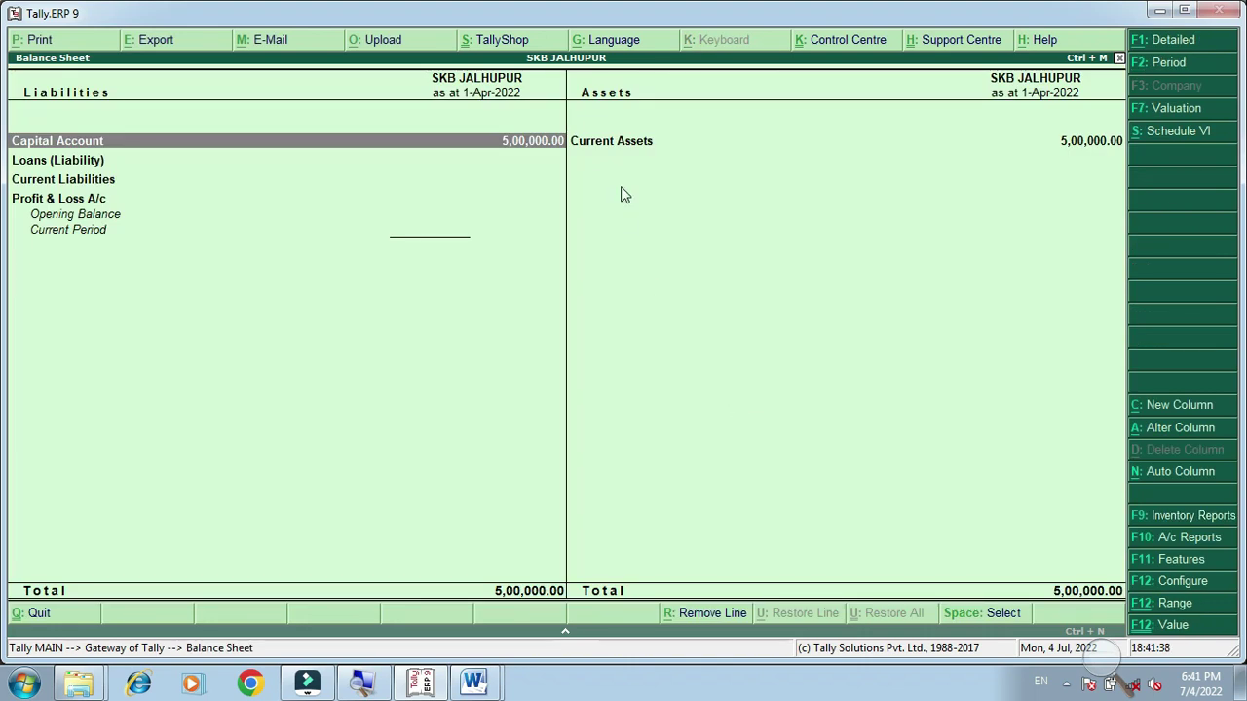
- Examine the Current Assets group summary for the cash and bank balances, then return to the Gateway of Tally
left_click(599, 142)
left_click(599, 146)
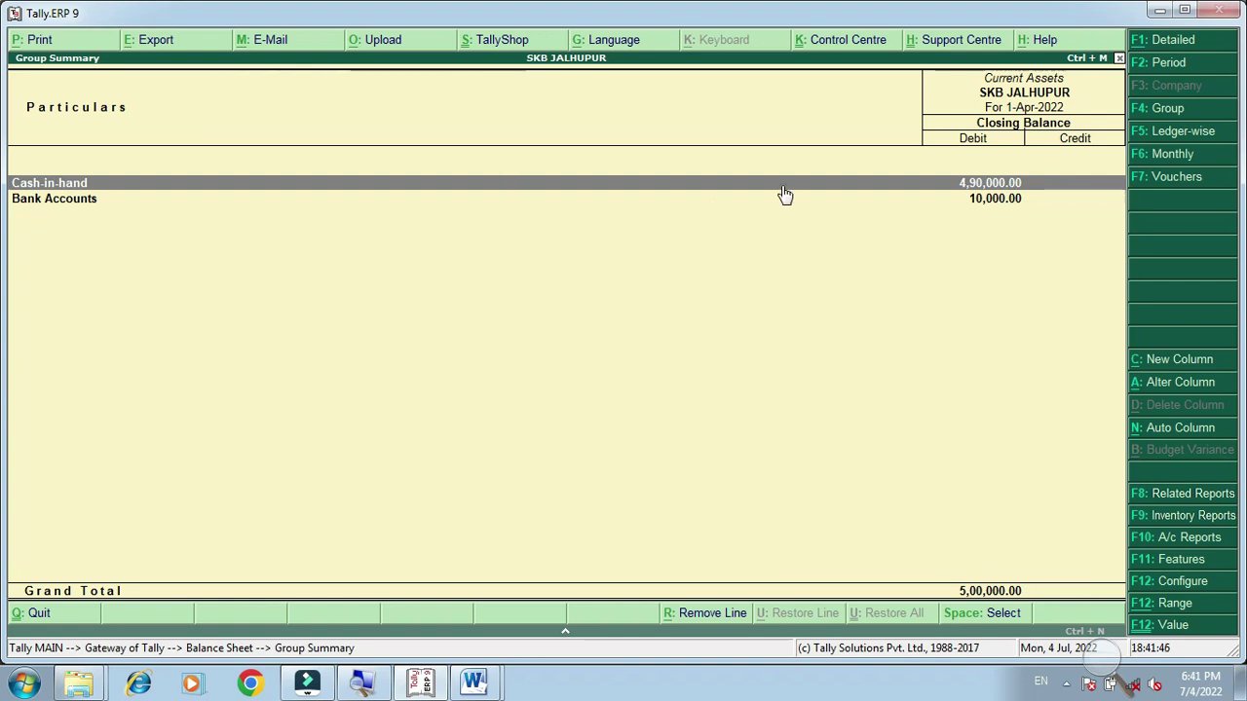
key("Escape")
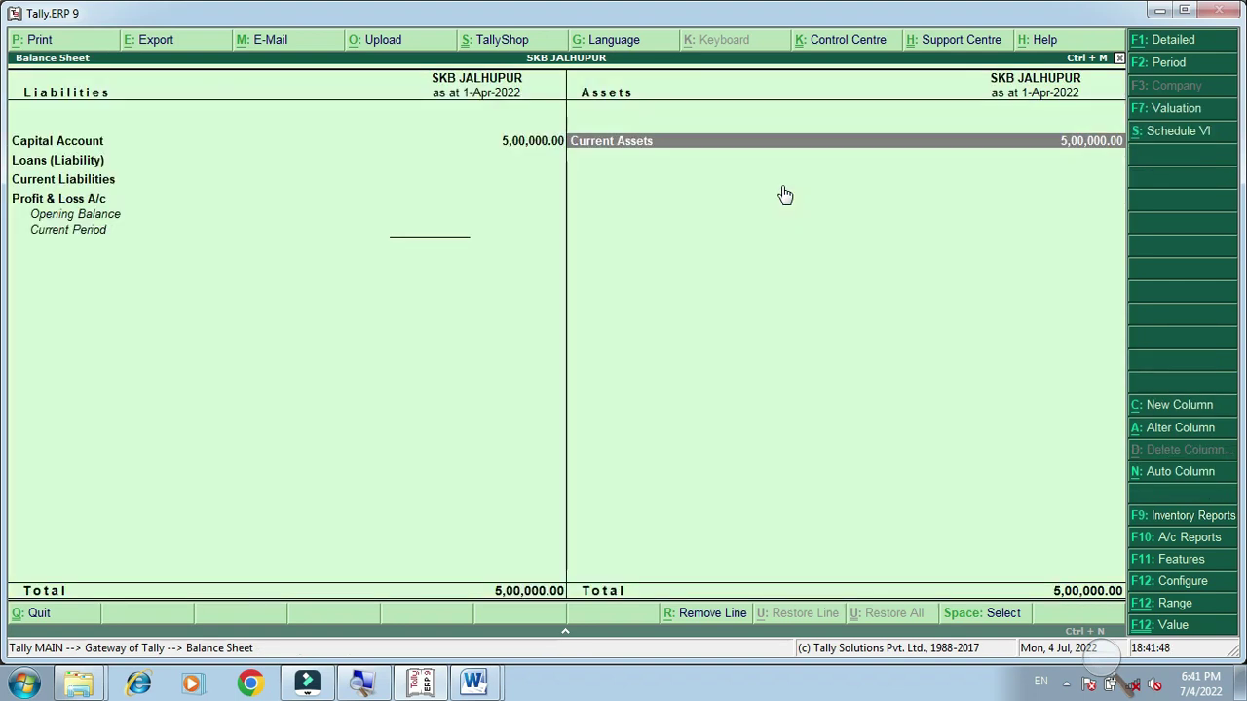
double_click(1060, 144)
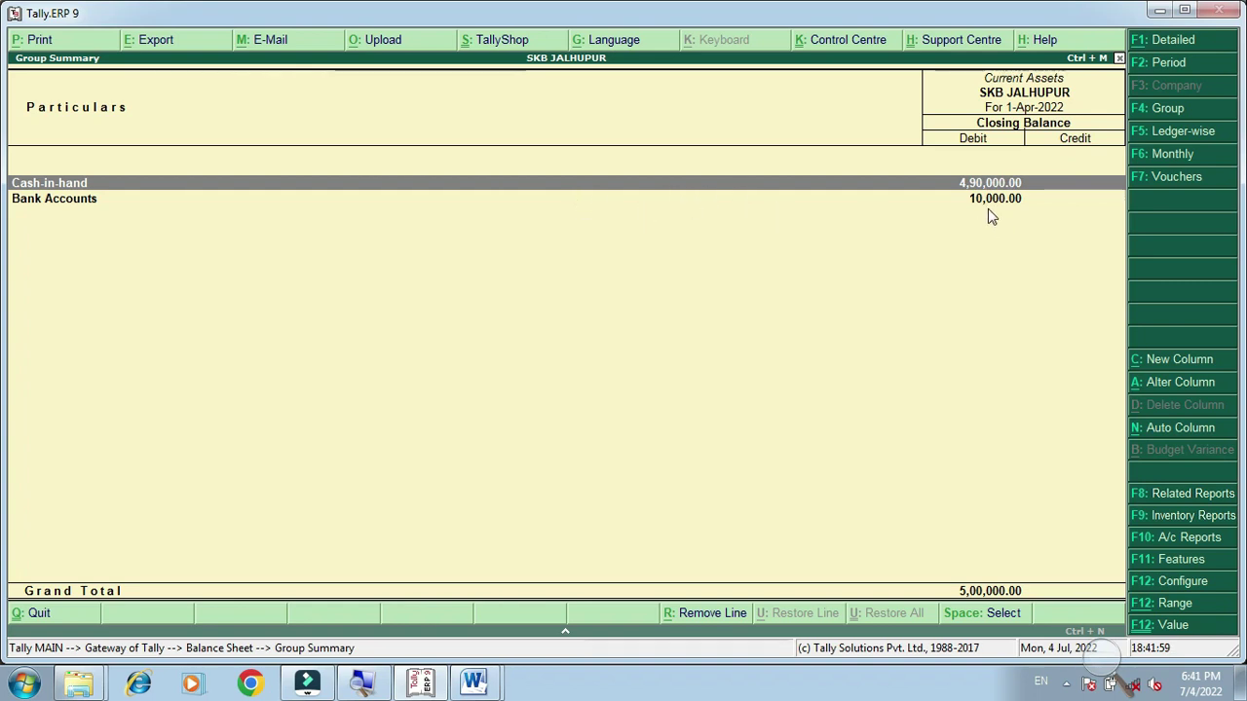
key("Escape")
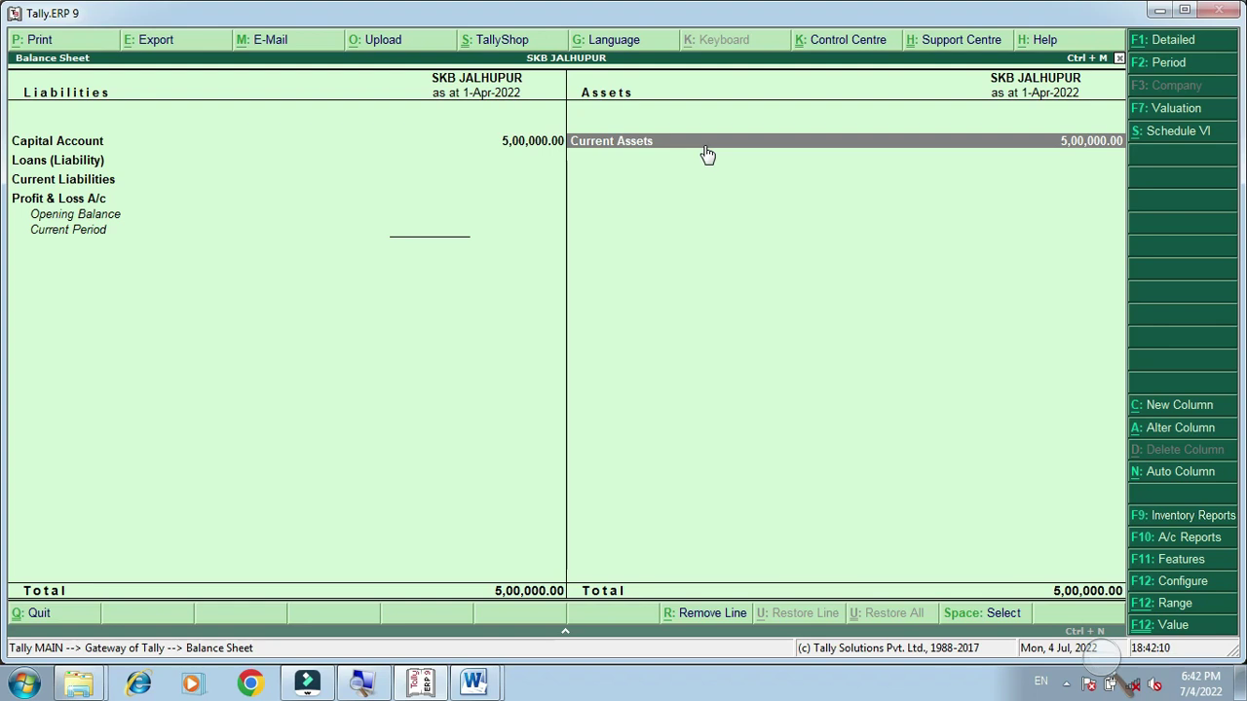
key("Escape")
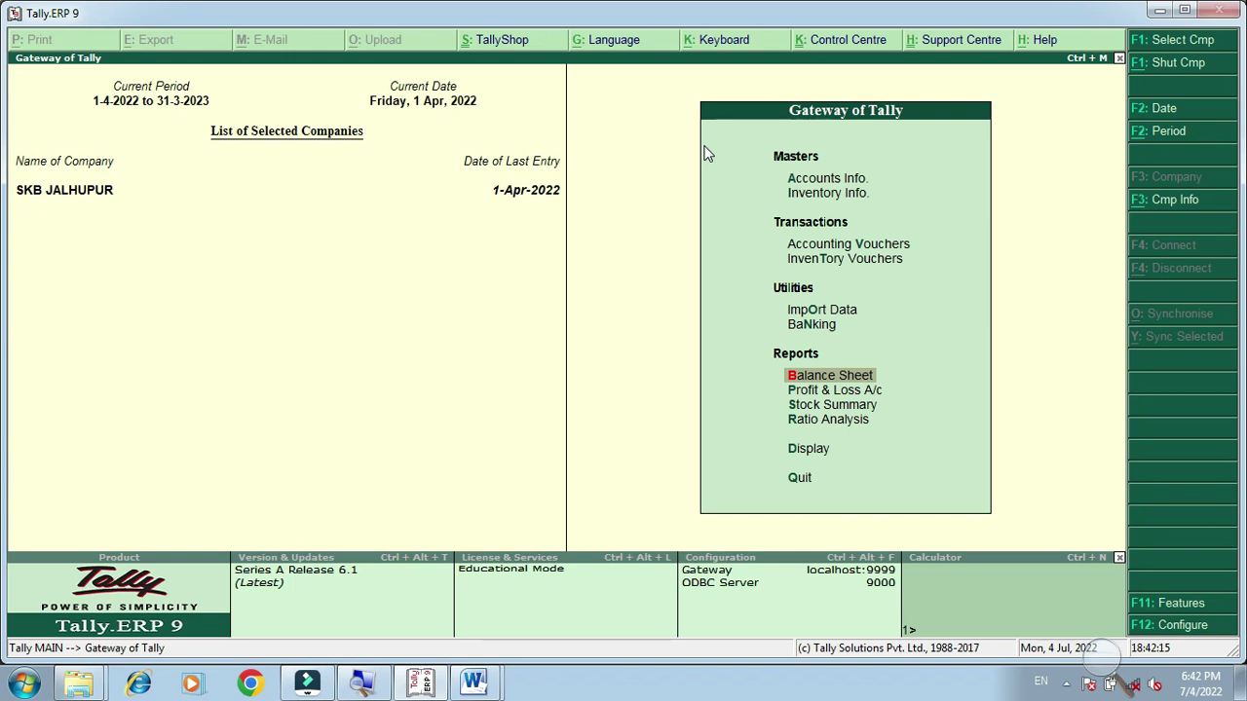
- Reopen contra voucher No. 1 from voucher entry, call up its deletion and return to a new contra voucher without deleting it
key("v")
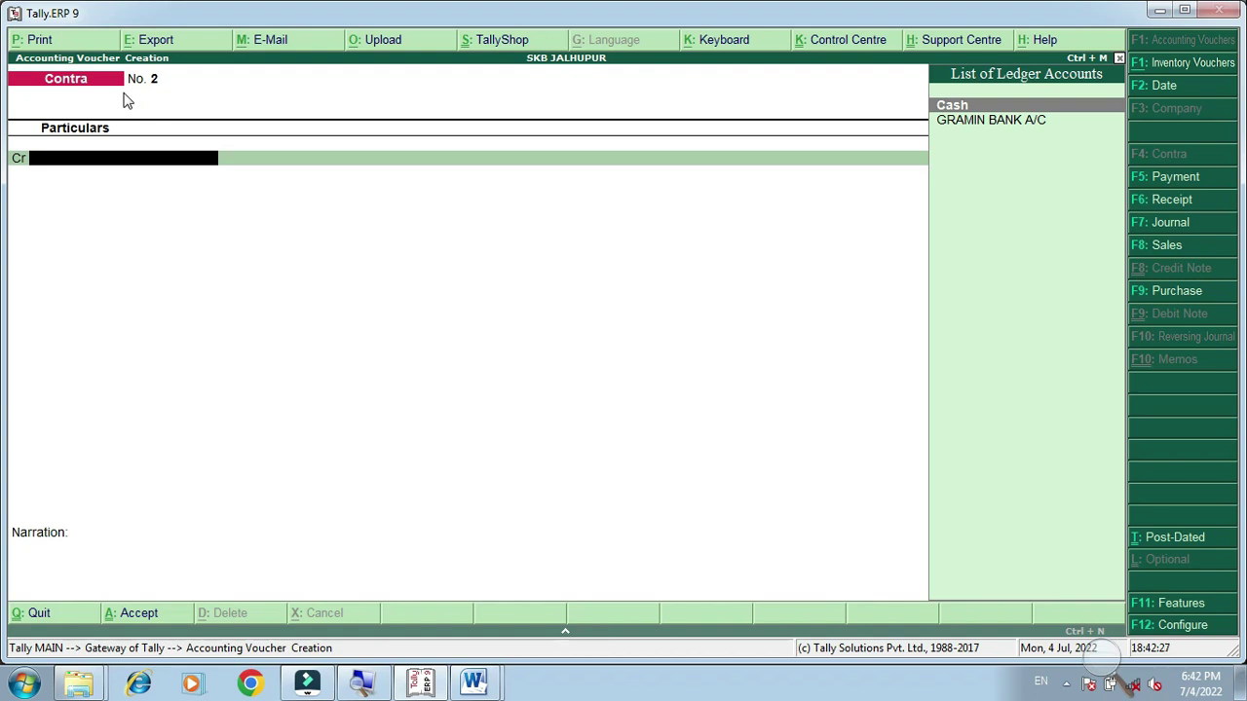
key("Page_Up")
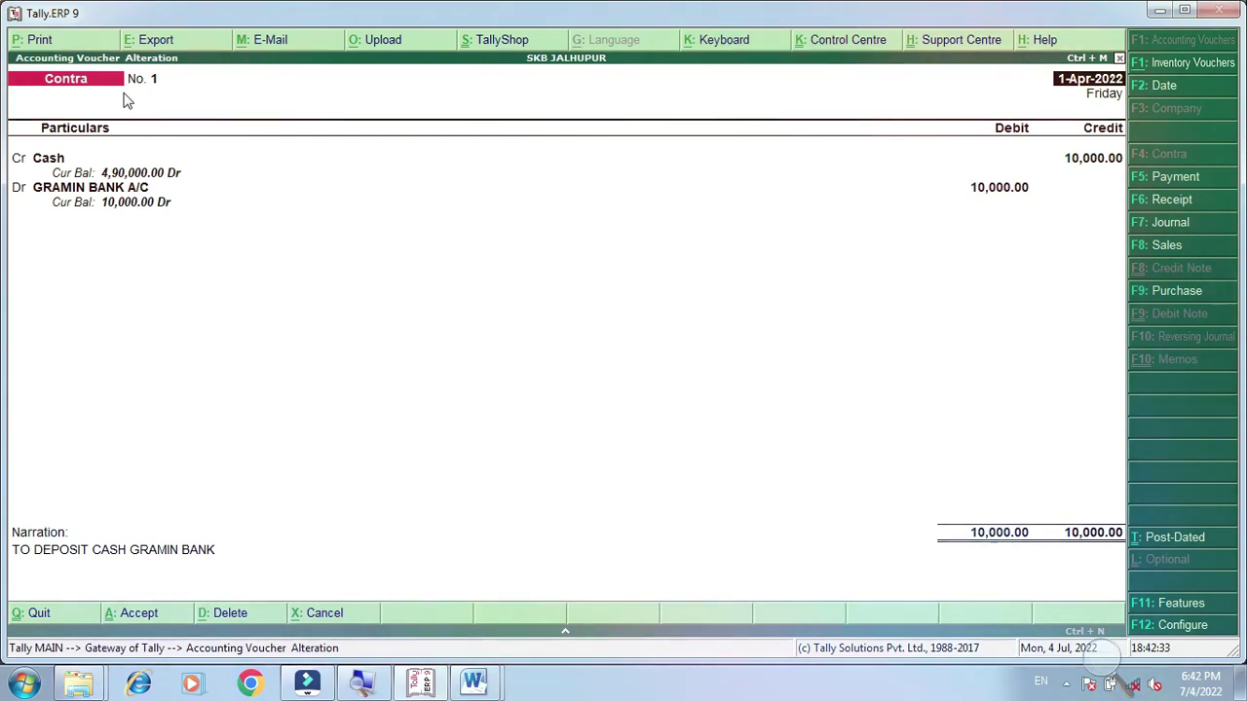
key("alt+d")
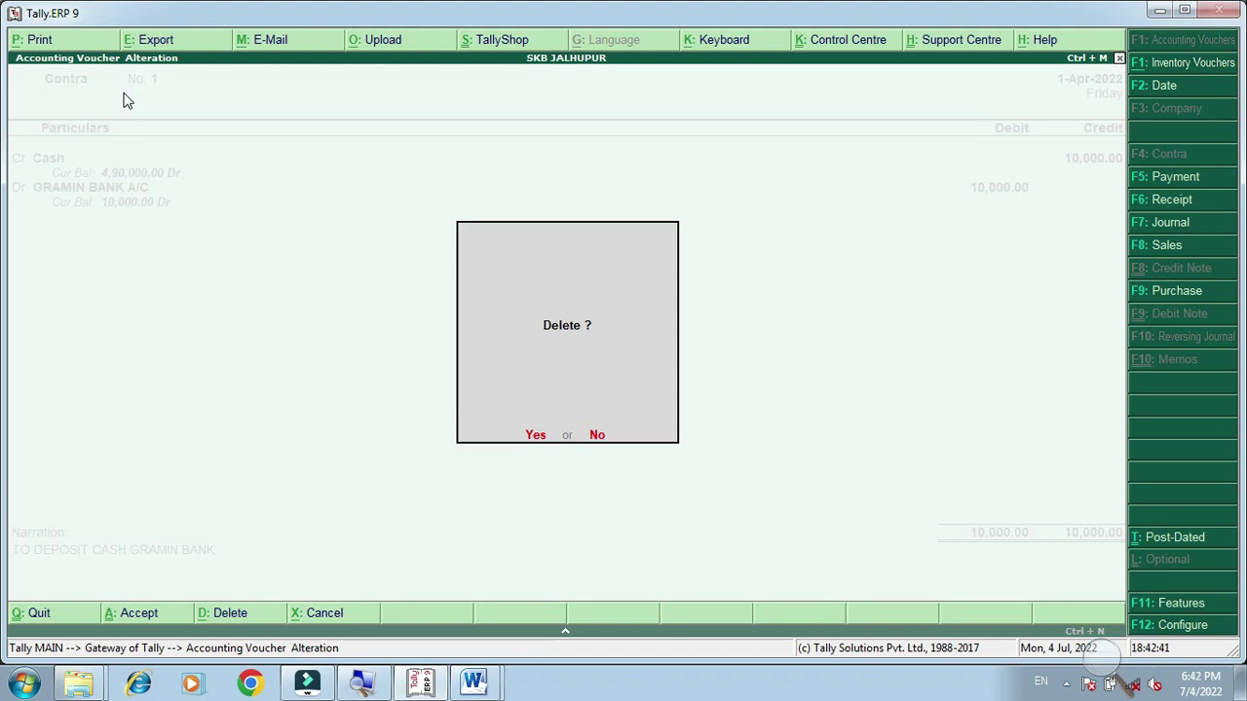
key("y")
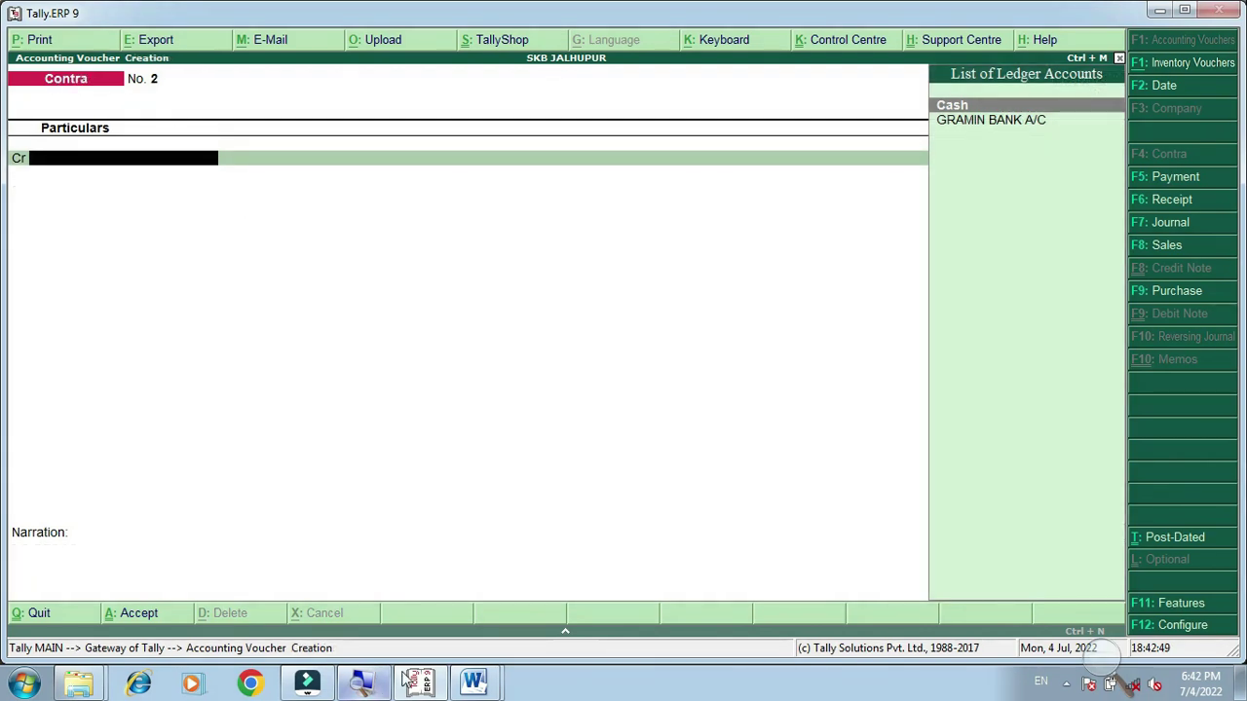
- Switch to the Word document and read the second example, a 5000 cash withdrawal from Sbi Bank, with its debit and credit lines
mouse_move(473, 682)
left_click(434, 633)
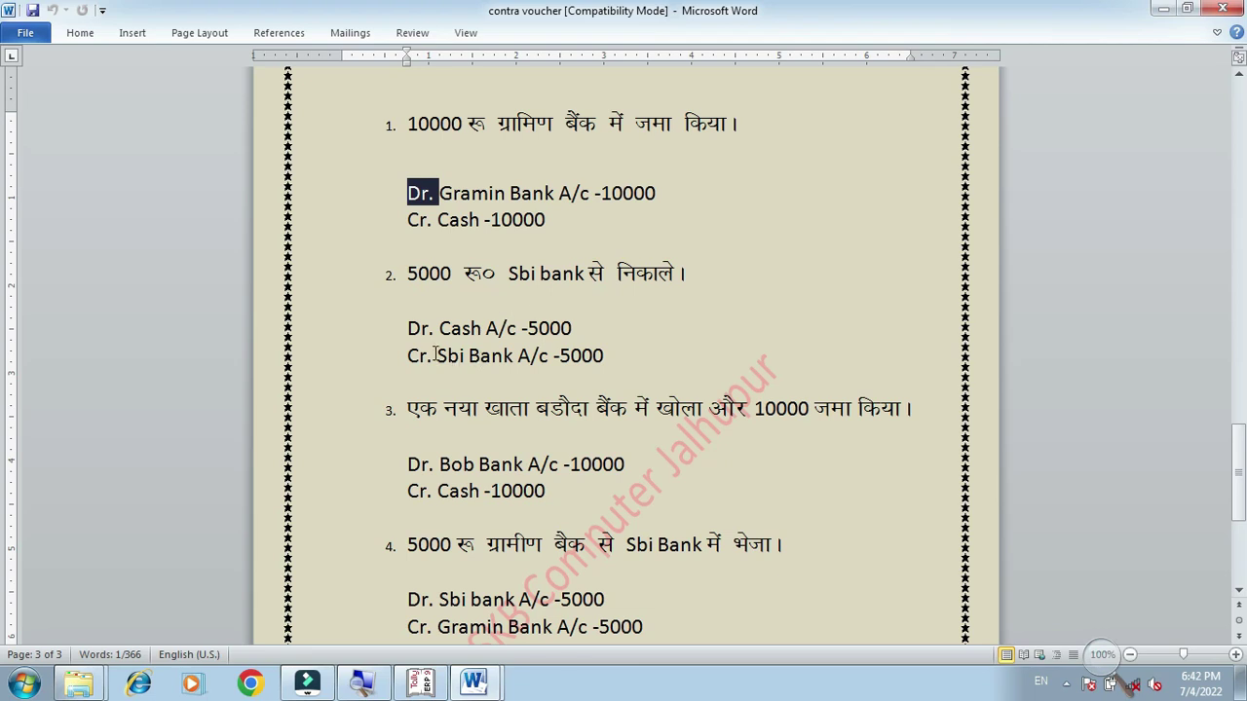
left_click_drag(408, 328, 499, 328)
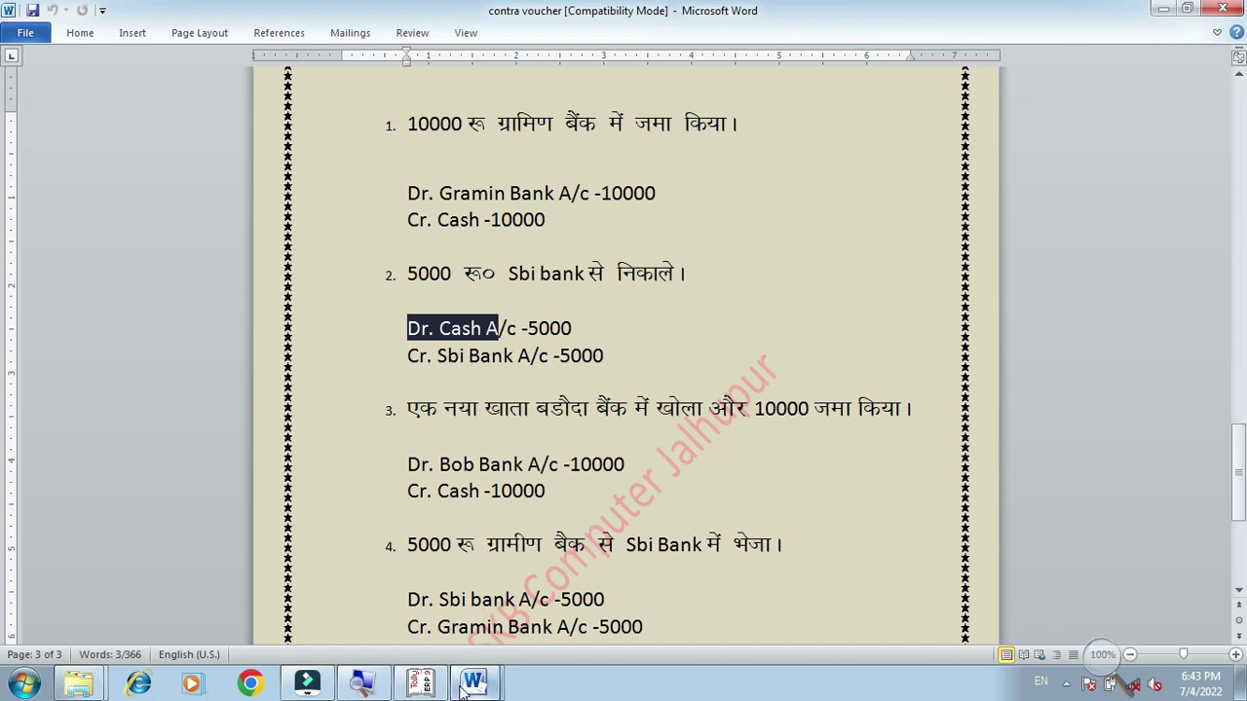
mouse_move(514, 276)
left_mouse_down()
mouse_move(584, 278)
mouse_move(519, 293)
left_mouse_up()
left_click(519, 291)
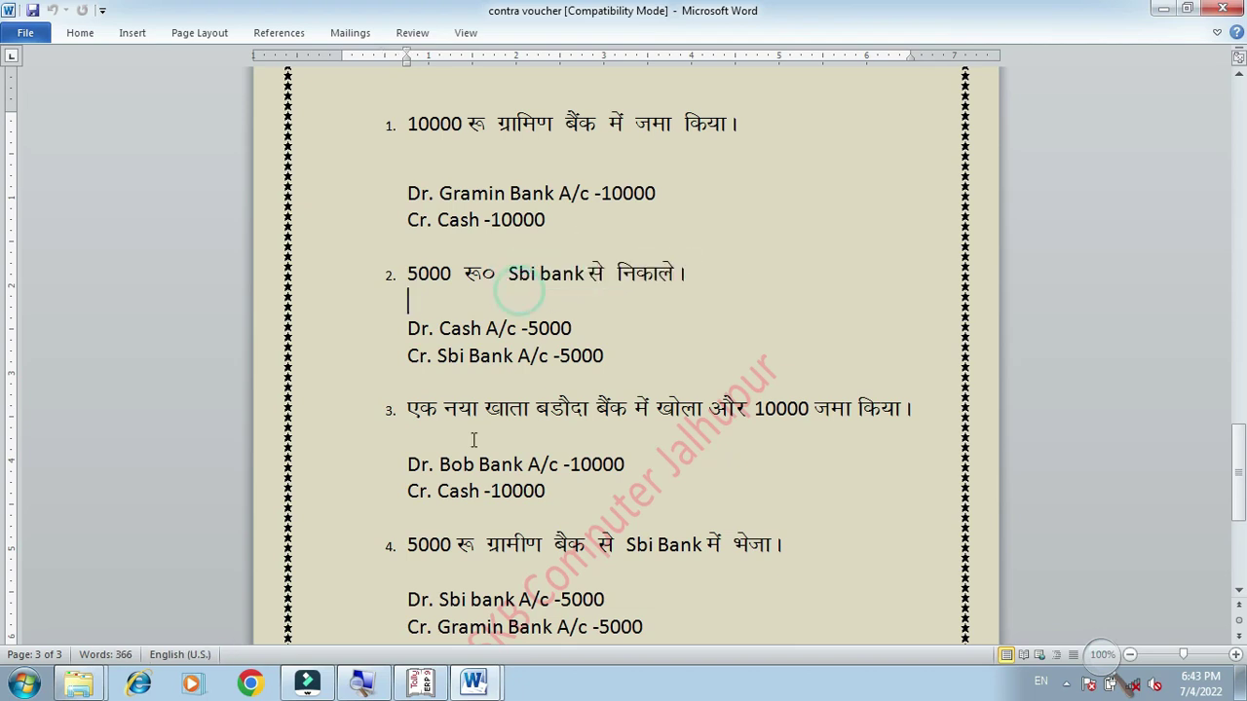
- Switch back to Tally.ERP 9 and start creating a ledger for the voucher's credit line, named SBI BANK A/C
mouse_move(421, 686)
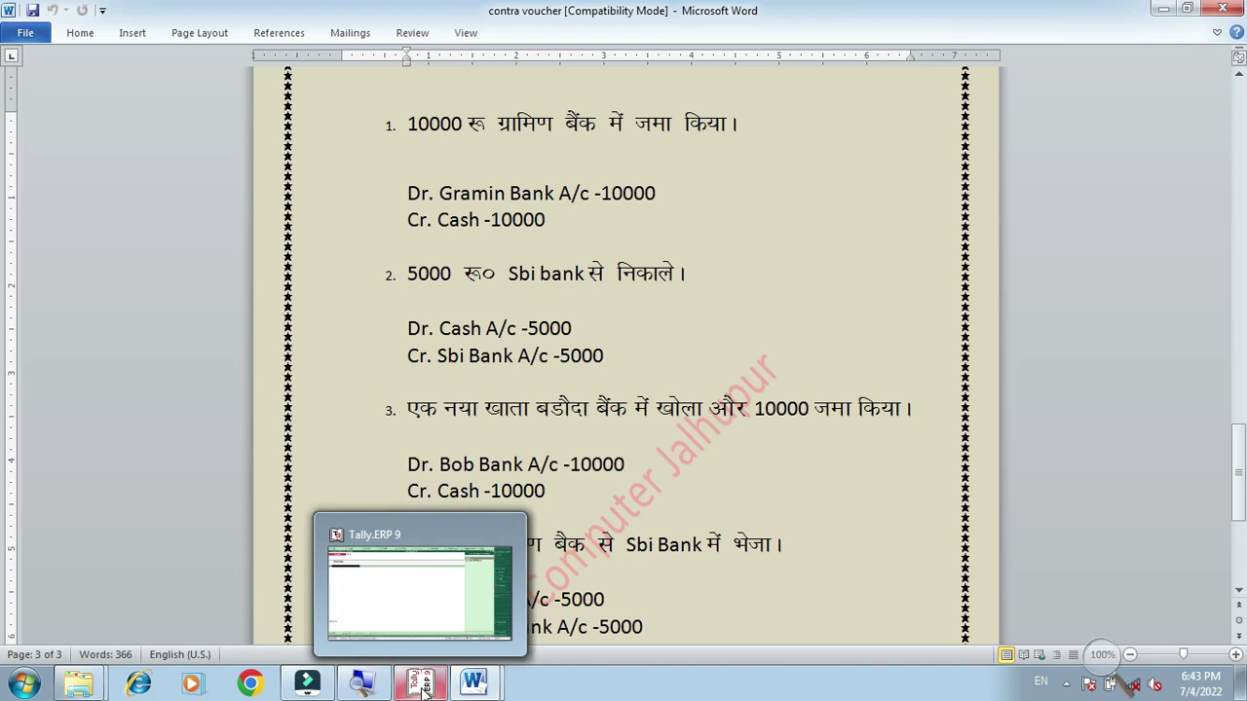
left_click(422, 686)
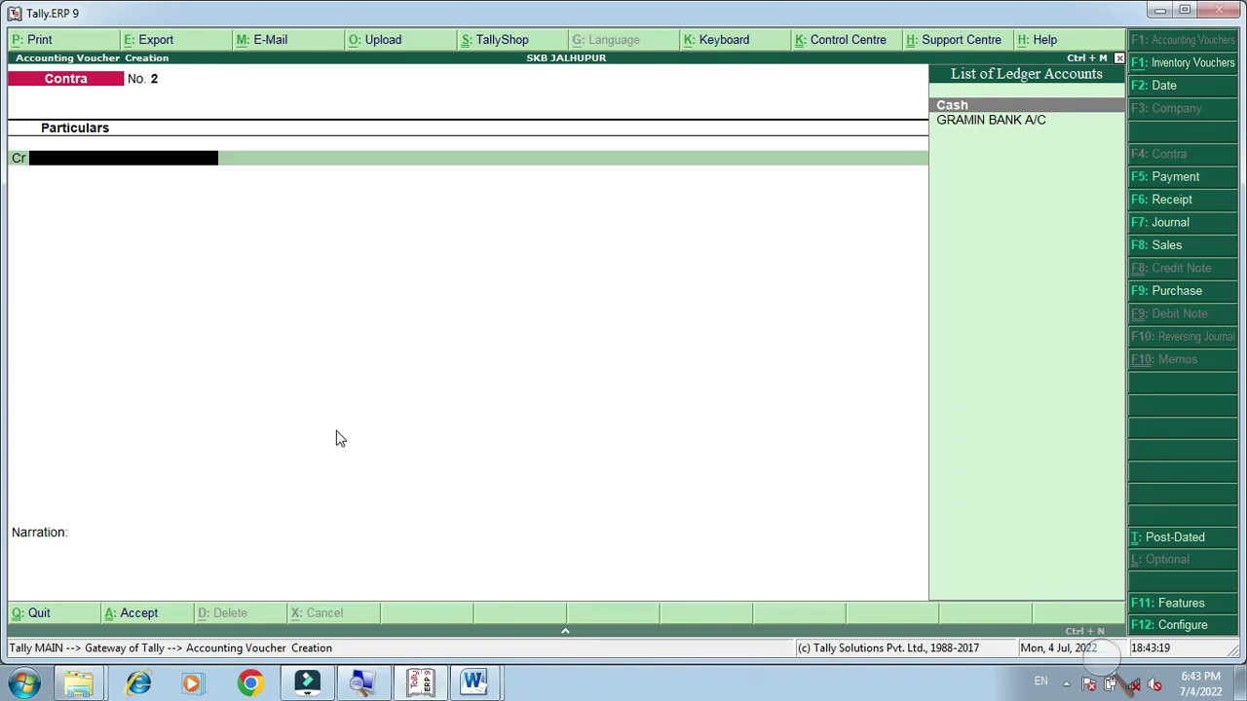
key("alt+c")
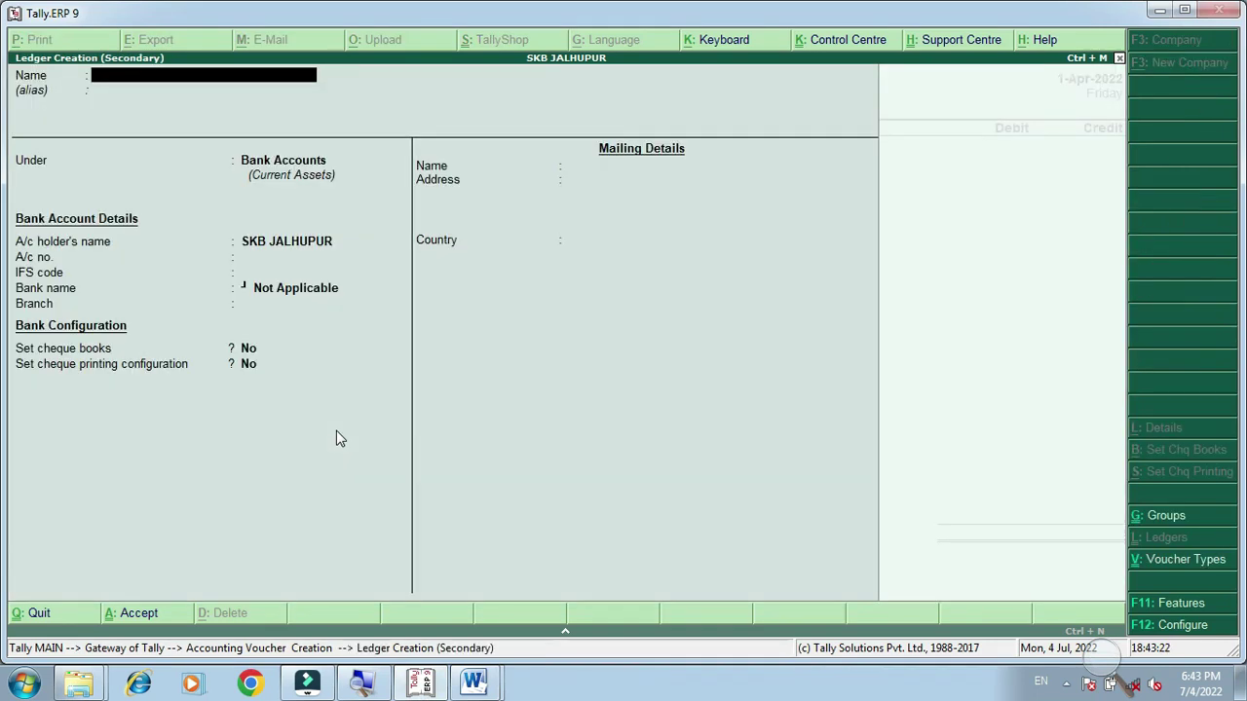
type("SBI BANK A/C")
key("Return")
key("Return")
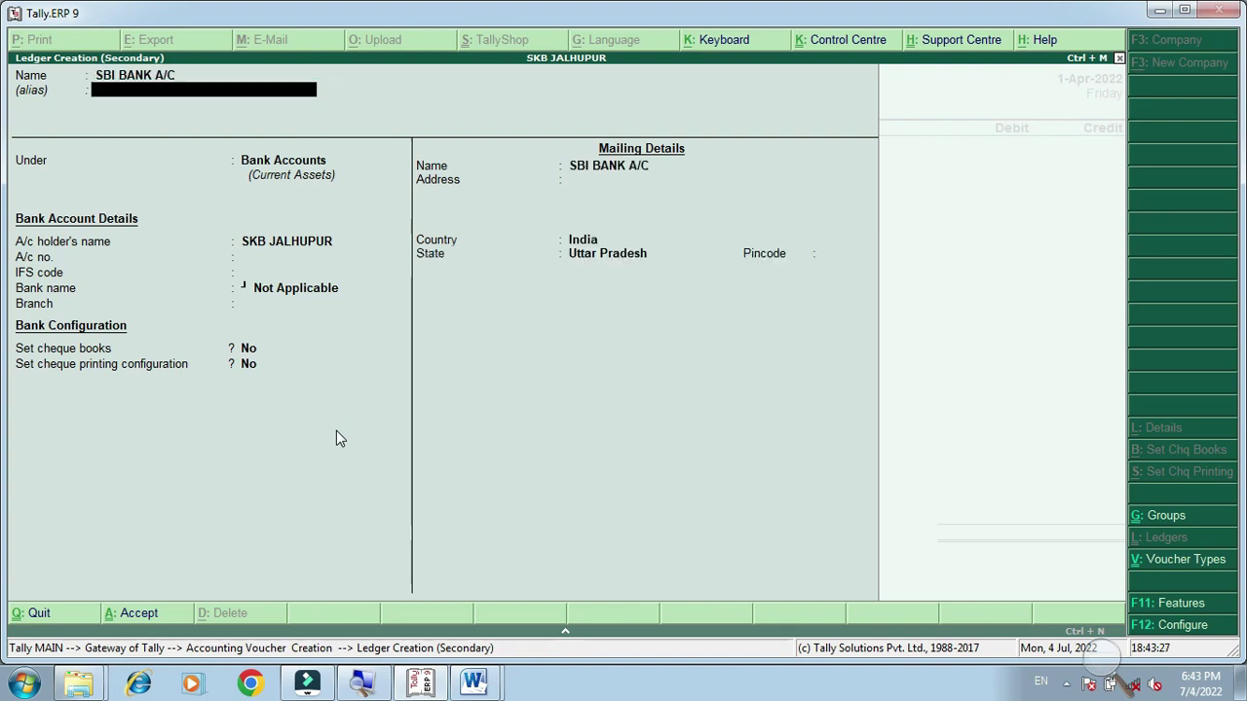
- Keep SBI BANK A/C under Bank Accounts with its other bank, mailing and cheque details at their defaults and save the ledger
key("Return")
key("Return")
key("Return")
key("Return")
key("Return")
key("Return")
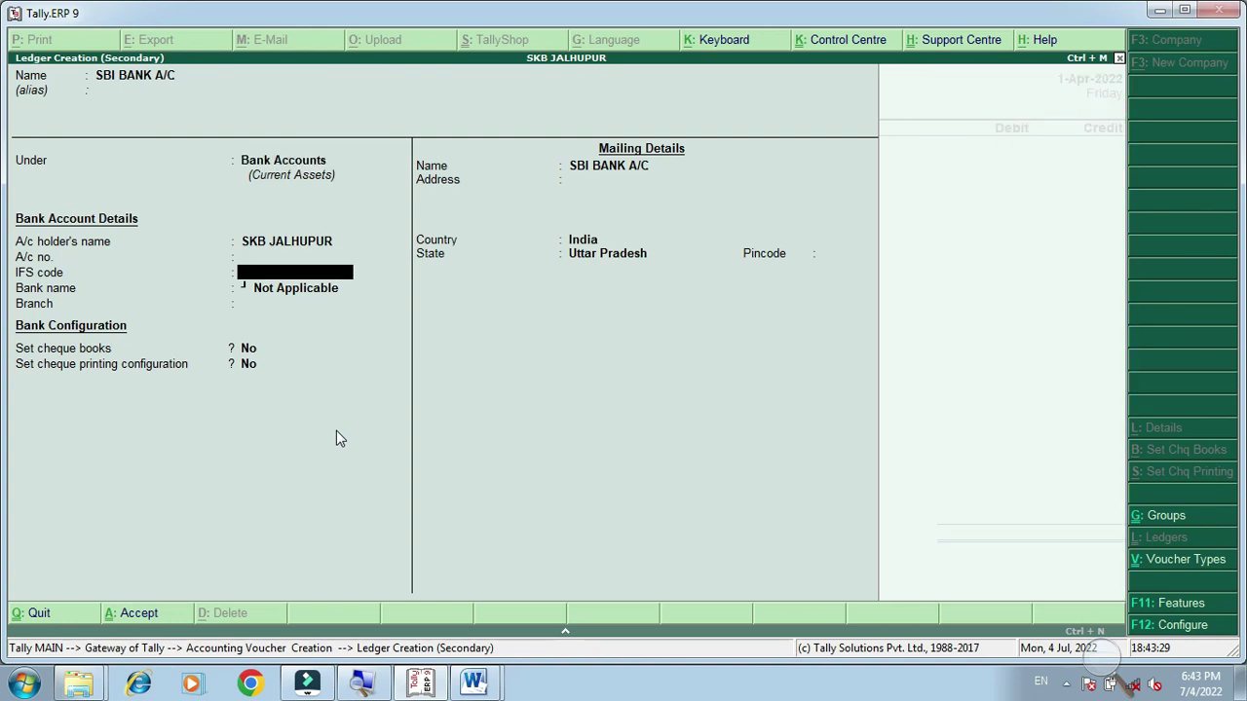
key("Return")
key("Return")
key("Return")
key("Return")
key("Return")
key("Return")
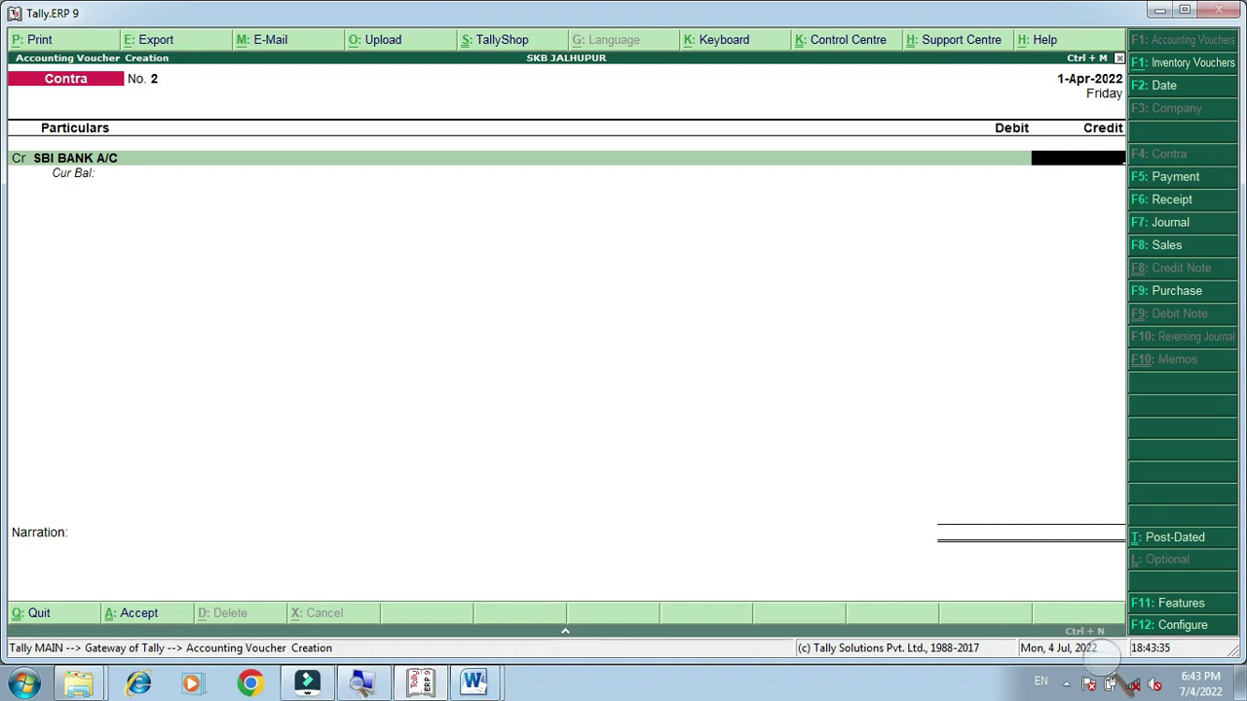
- Check the amount in the Word example and credit SBI BANK A/C with 5000 as a cheque allocation, leaving the instrument number blank
left_click(475, 680)
left_click(409, 639)
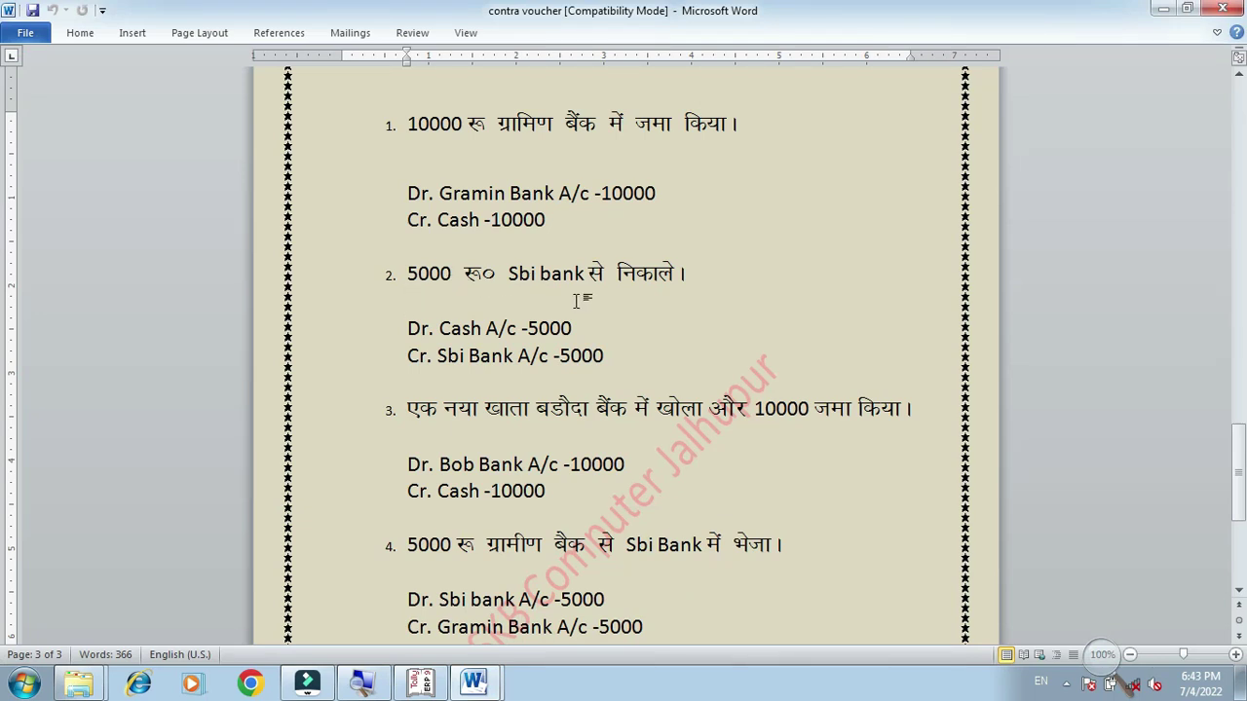
key("alt+Tab")
type("5000")
key("Return")
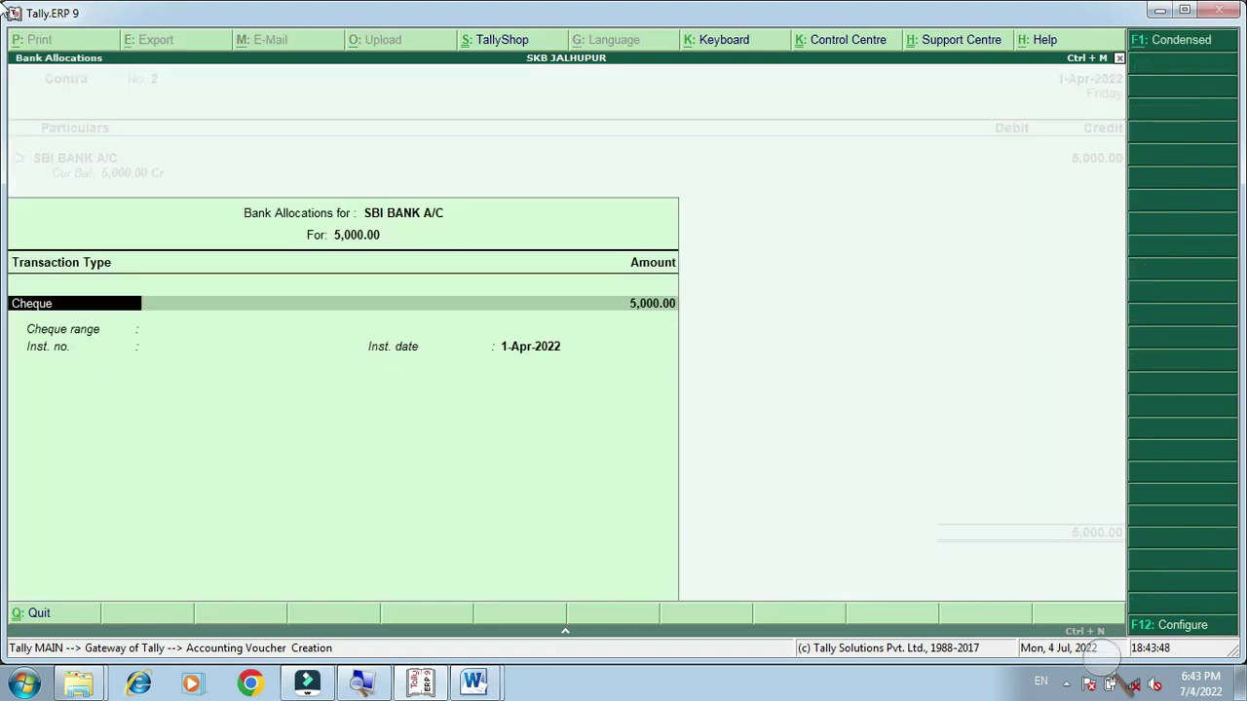
key("Return")
key("Return")
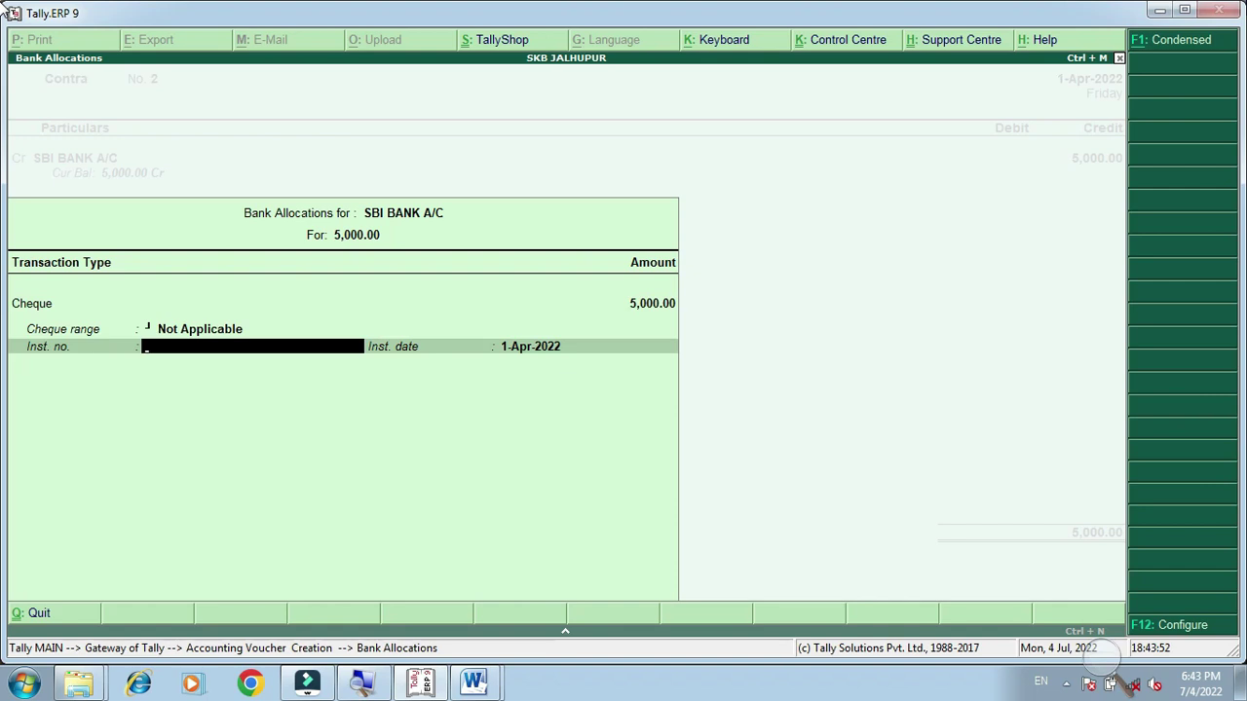
key("Return")
key("Return")
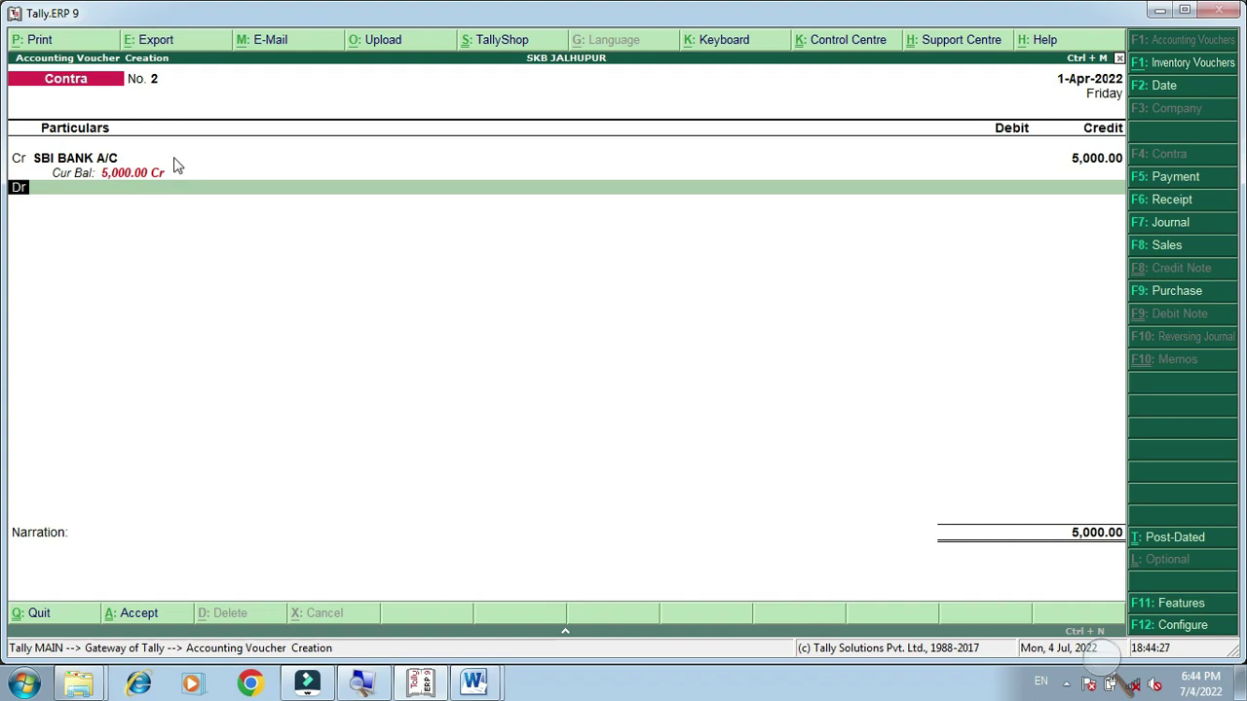
- Debit Cash with 5000 on the second line of contra voucher No. 2
key("Return")
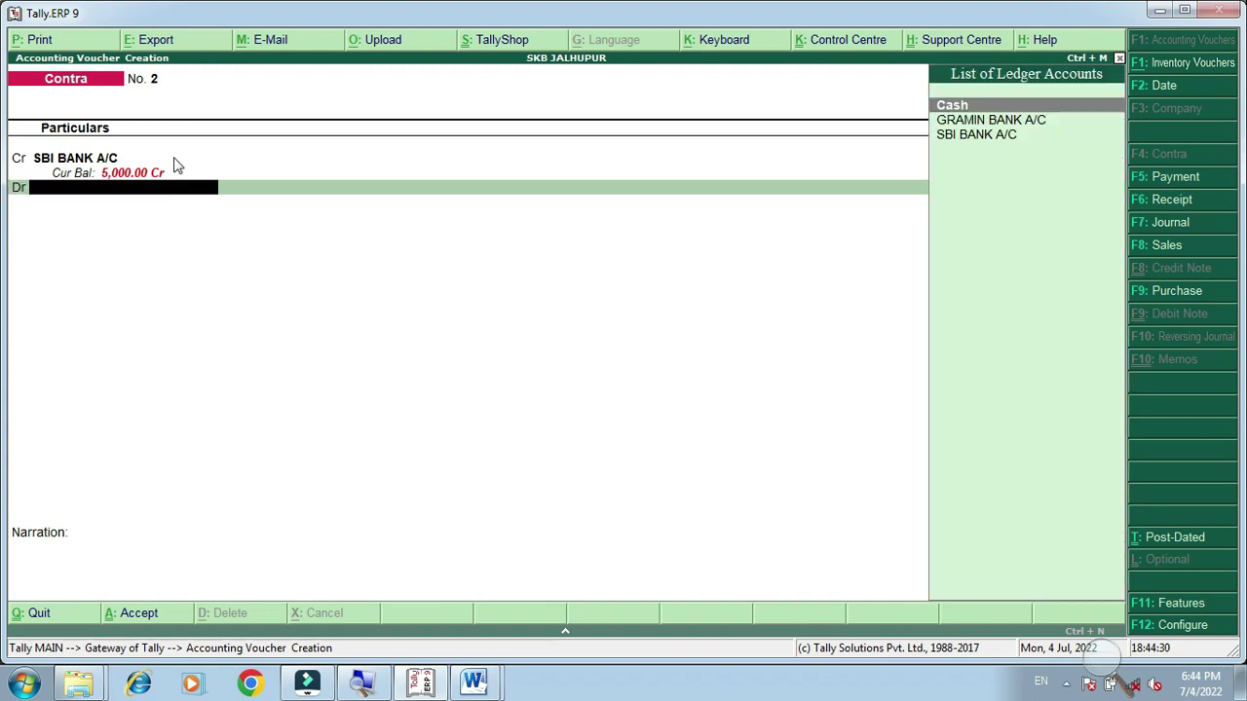
key("Return")
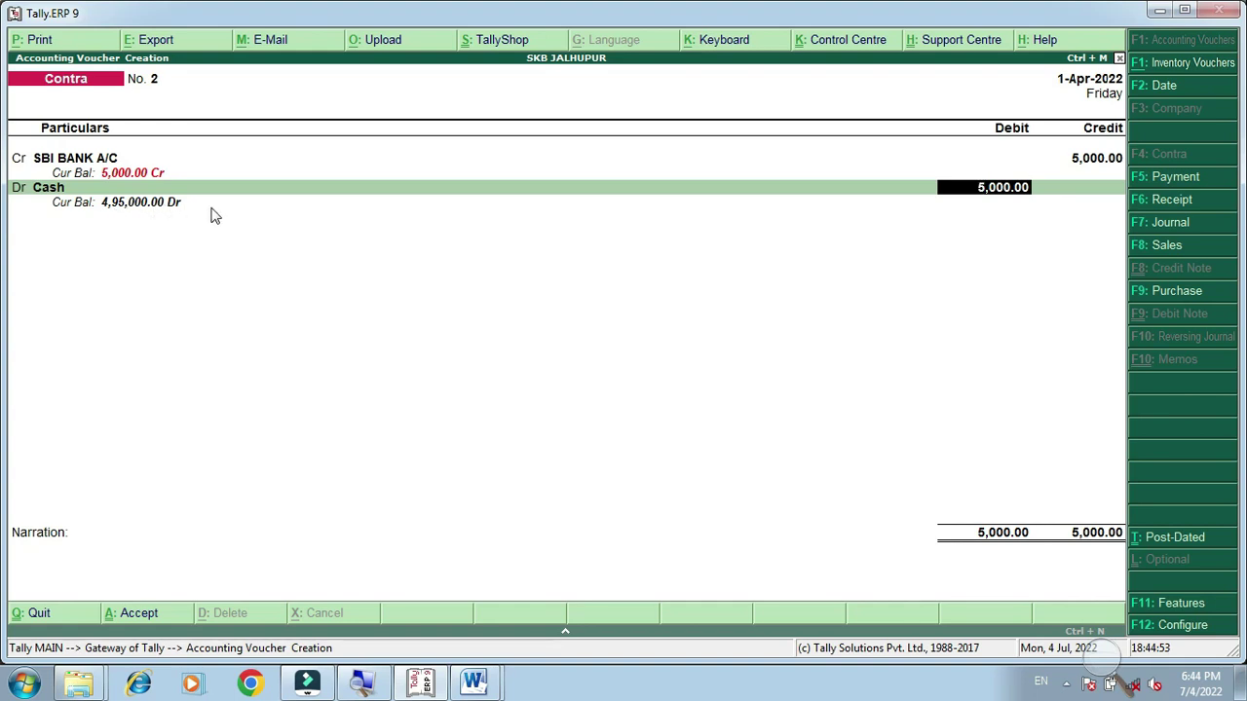
key("Return")
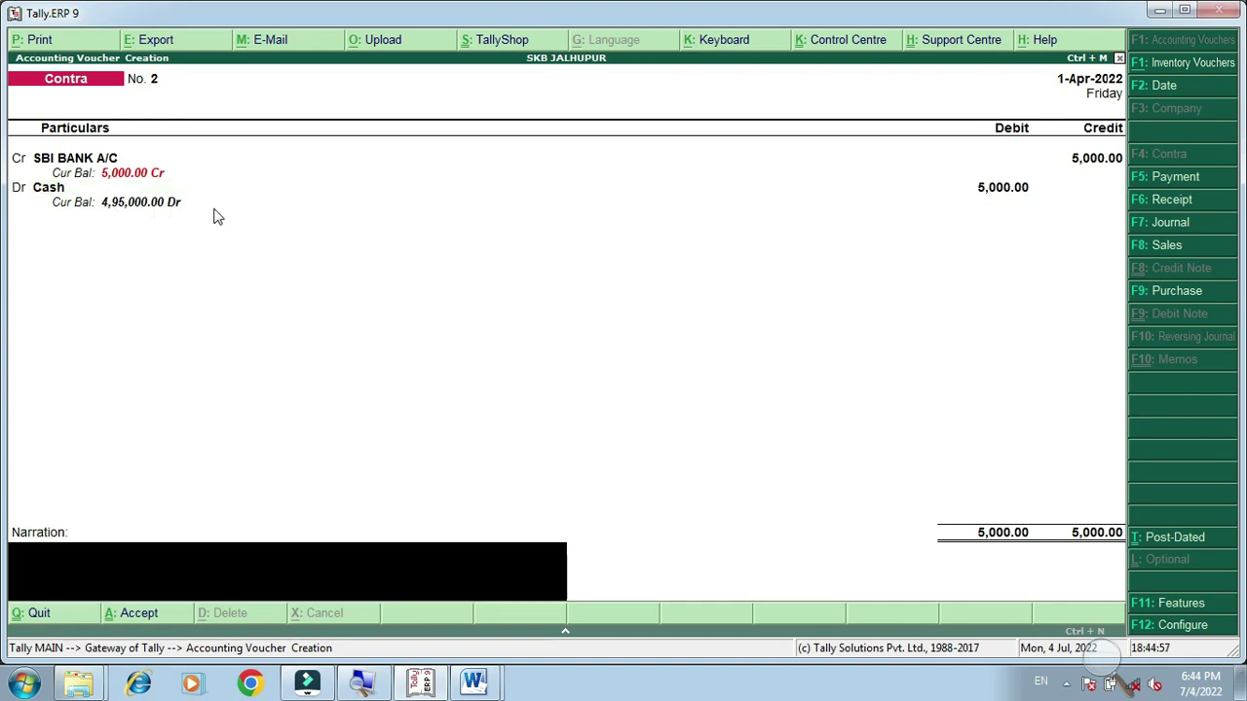
- Save contra voucher No. 2 with the narration left blank and switch to the Word document with the examples
key("Return")
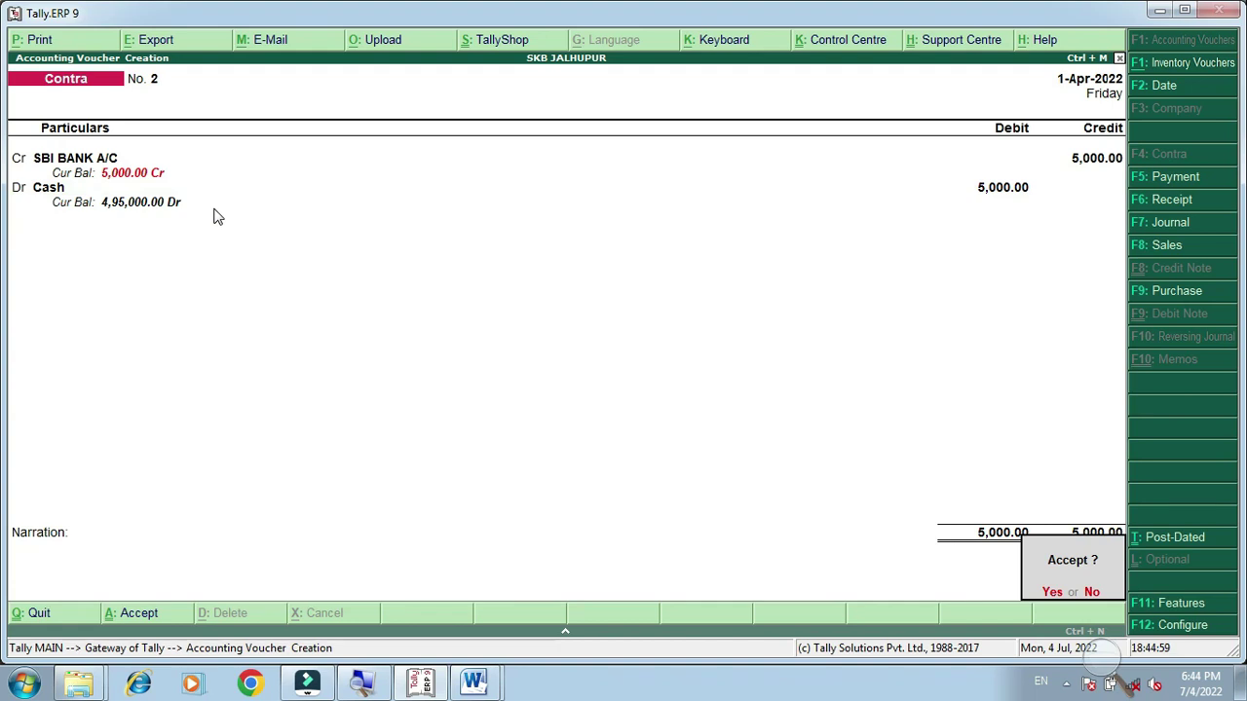
key("y")
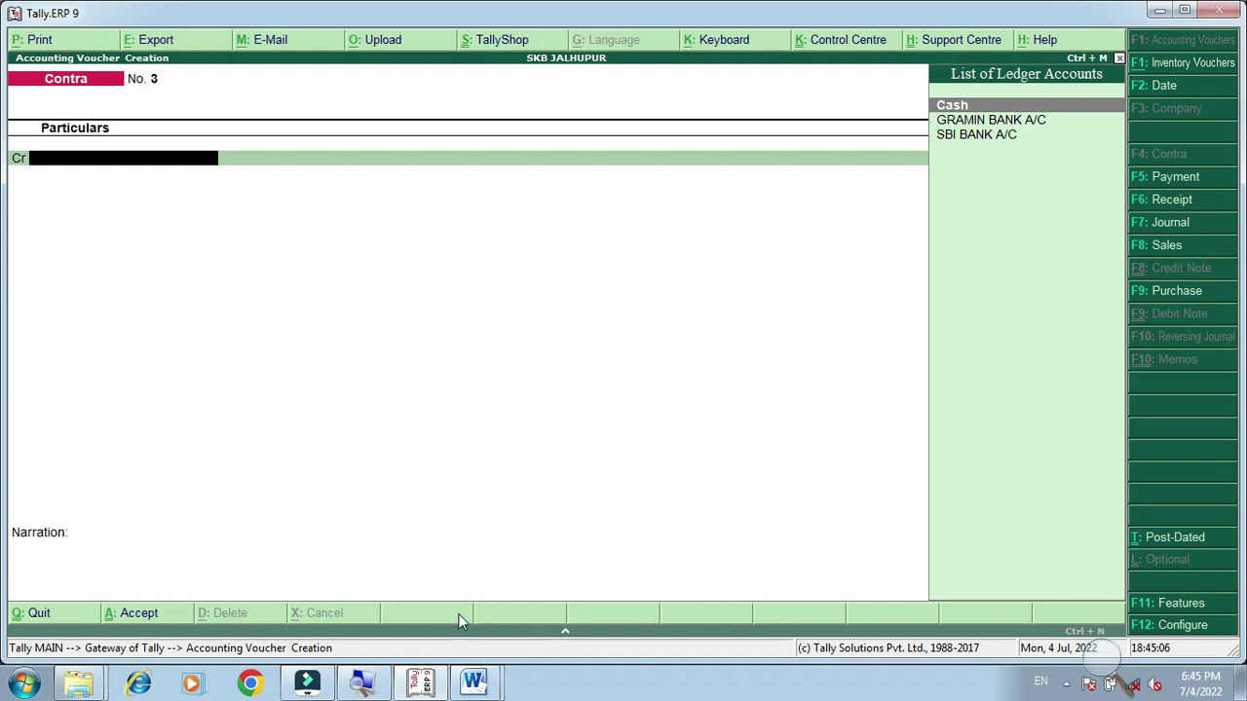
mouse_move(474, 681)
left_click(376, 593)
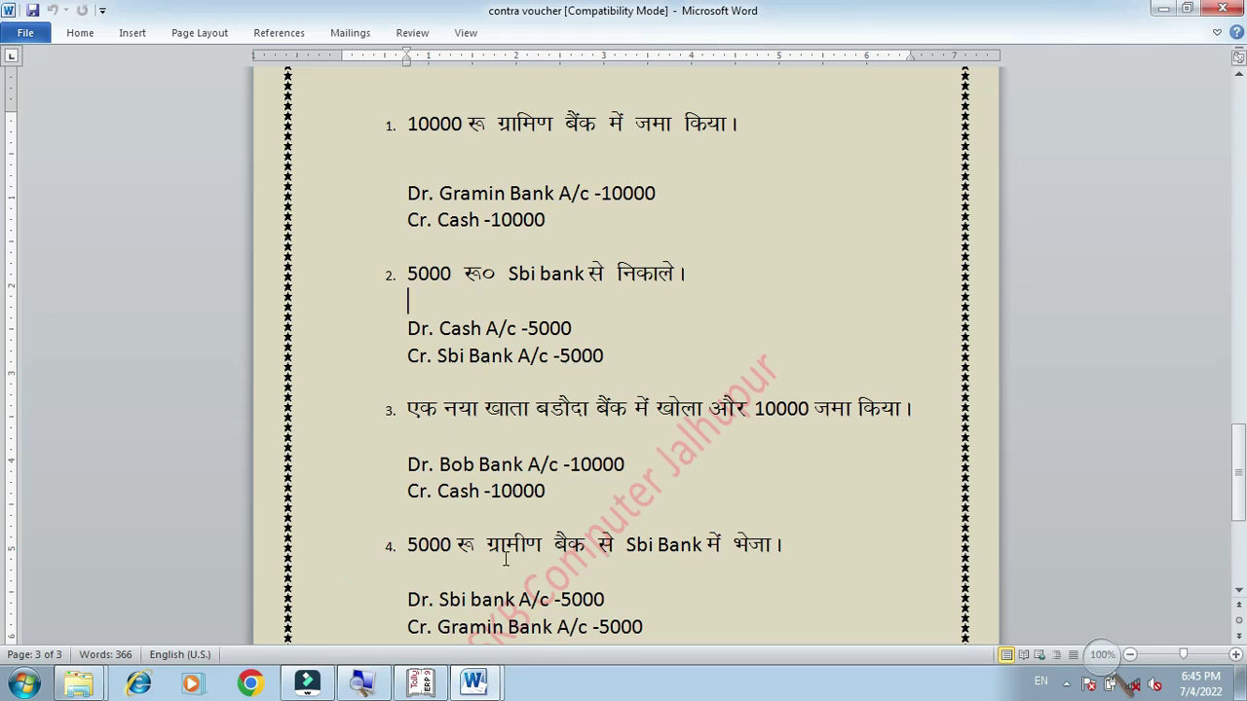
- Examine example 4 in the Word document, the transfer from Gramin Bank to SBI Bank, and its debit and credit lines
left_click_drag(407, 546, 743, 553)
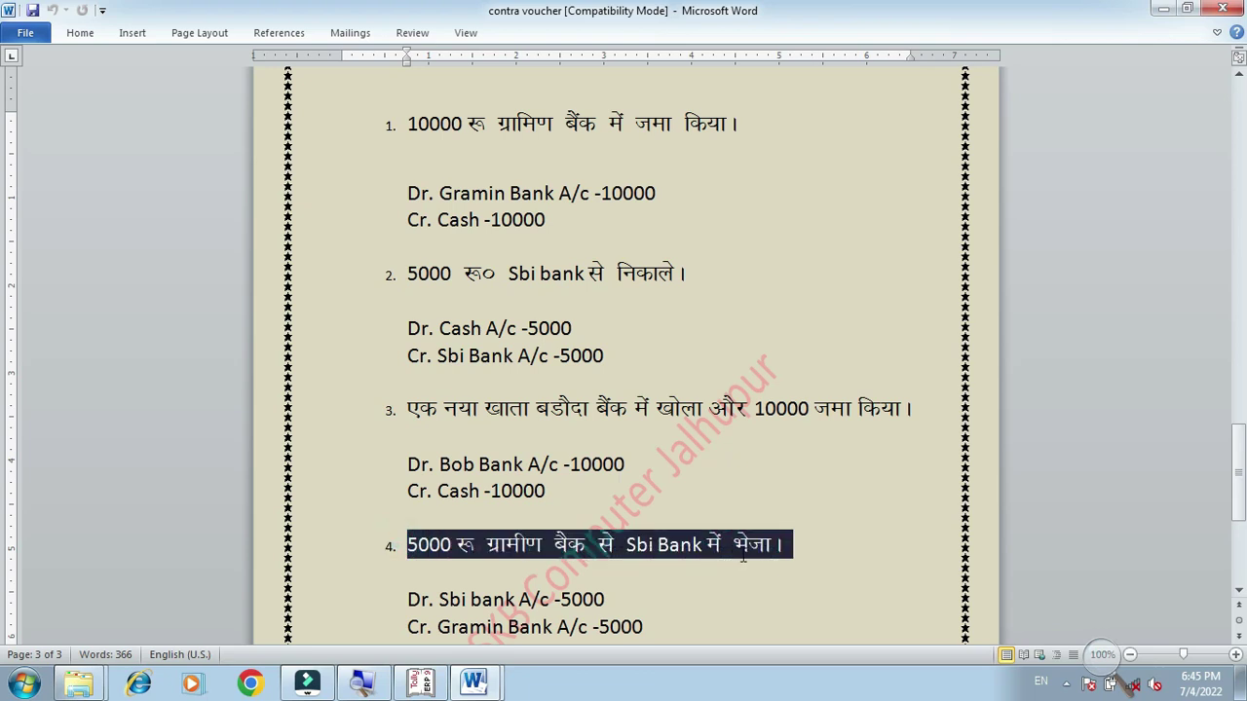
scroll(741, 554, "down", 2)
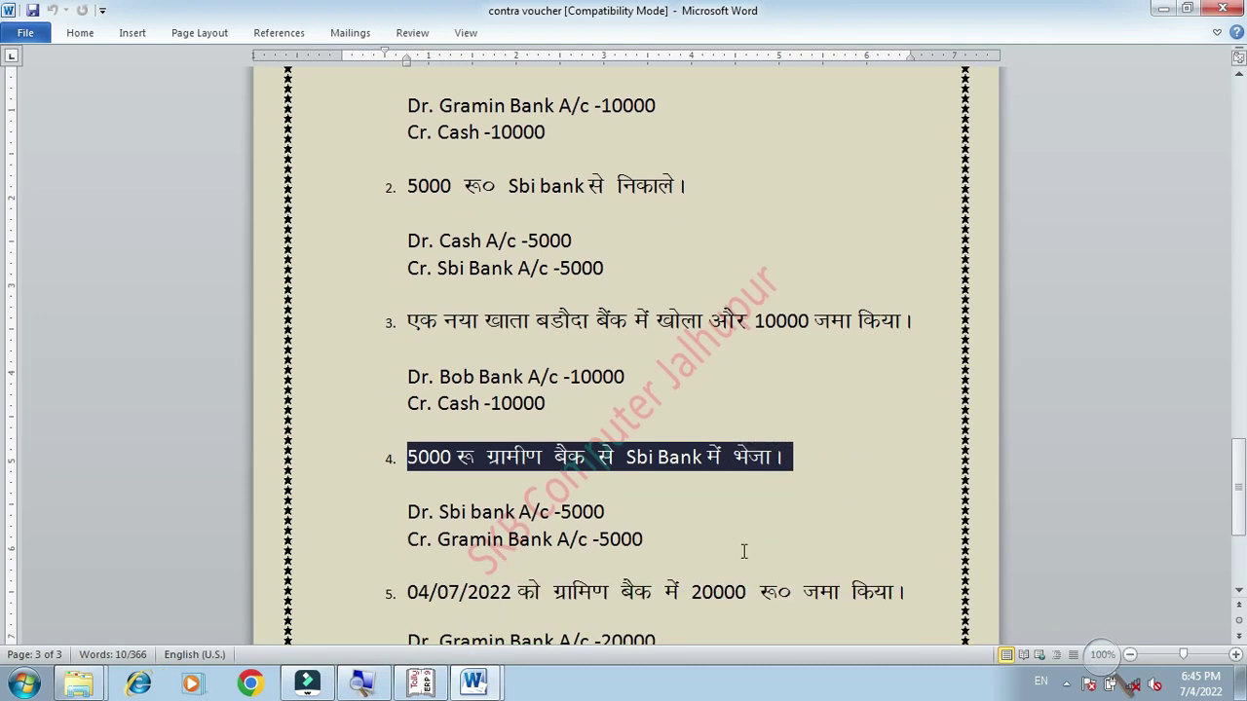
left_click(391, 189)
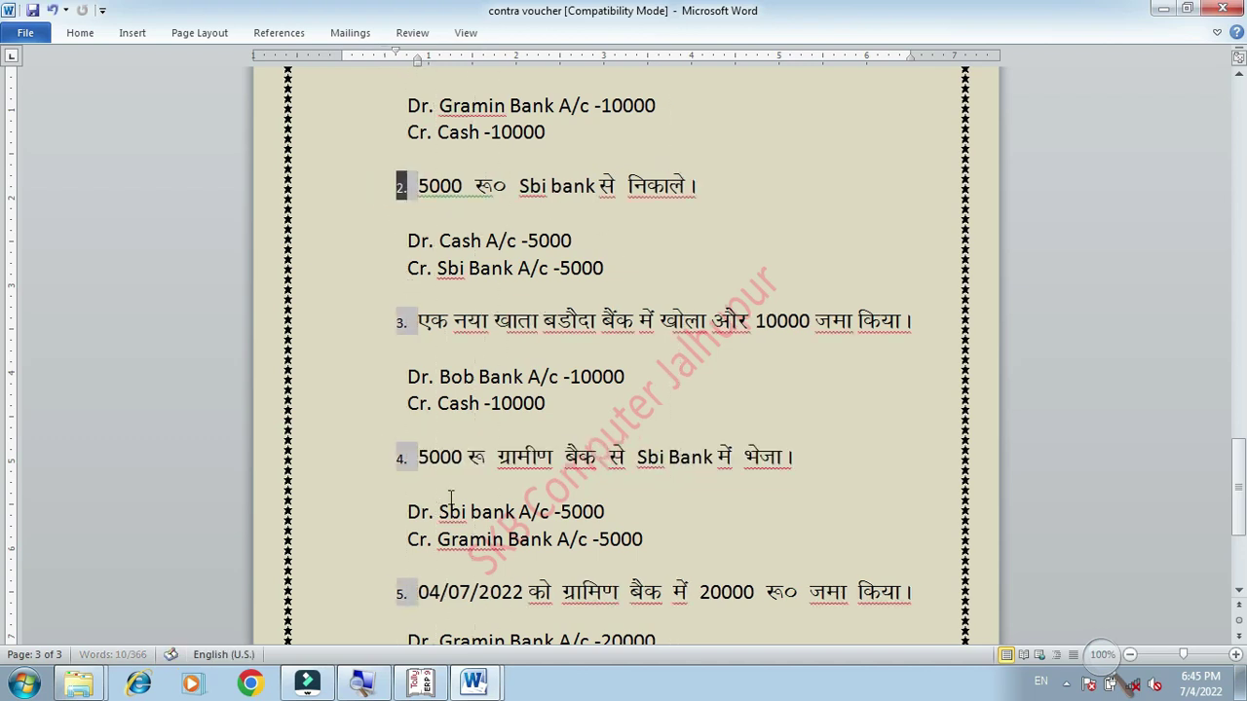
left_click_drag(421, 458, 790, 546)
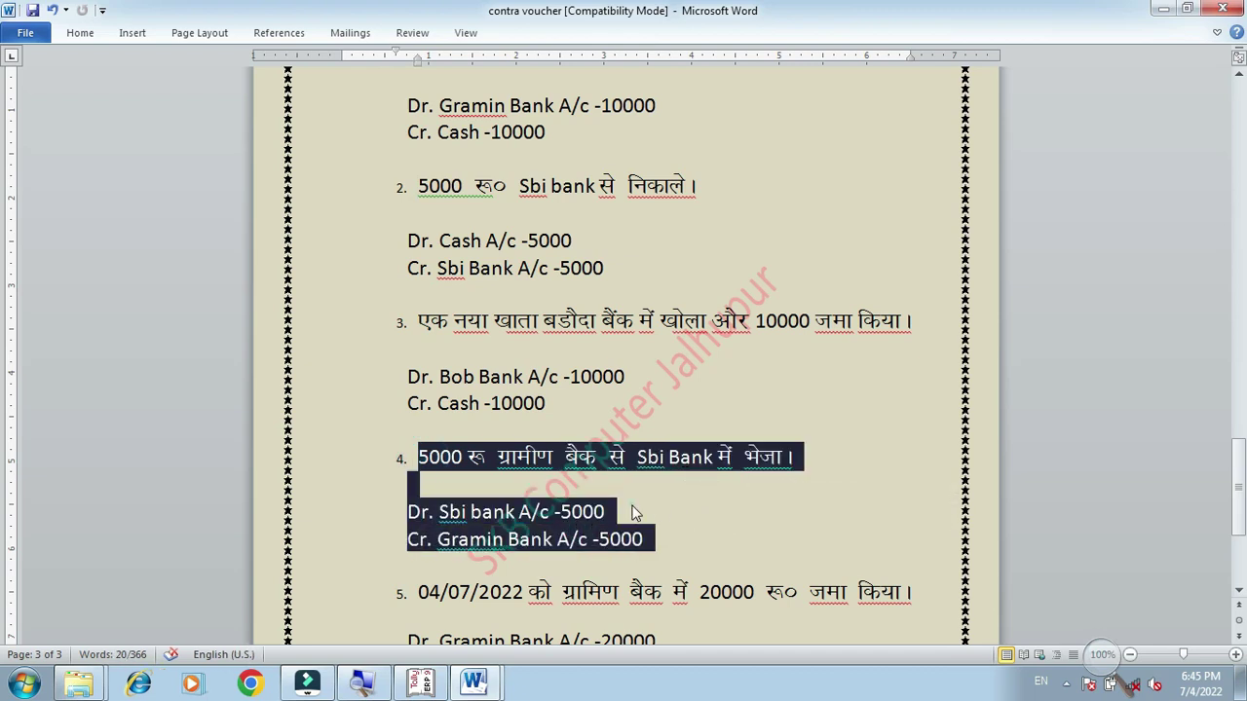
left_click(632, 514)
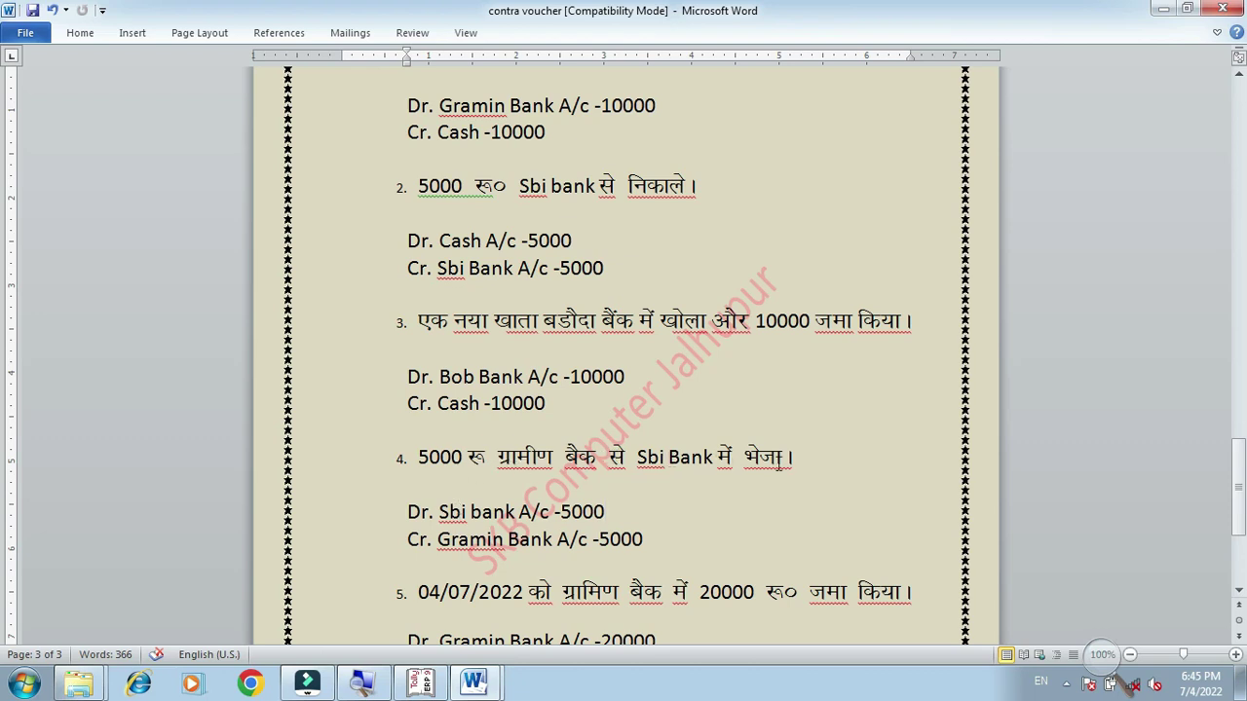
left_click(635, 458)
left_click_drag(635, 458, 717, 458)
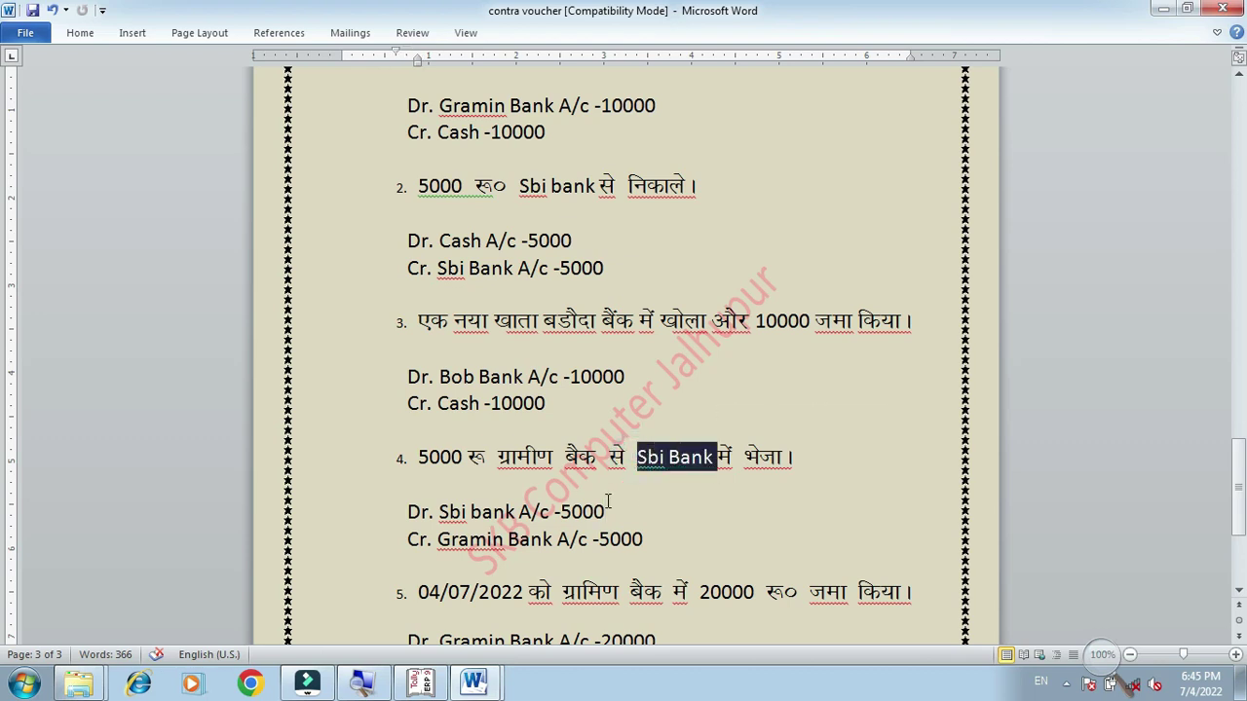
left_click_drag(417, 510, 523, 511)
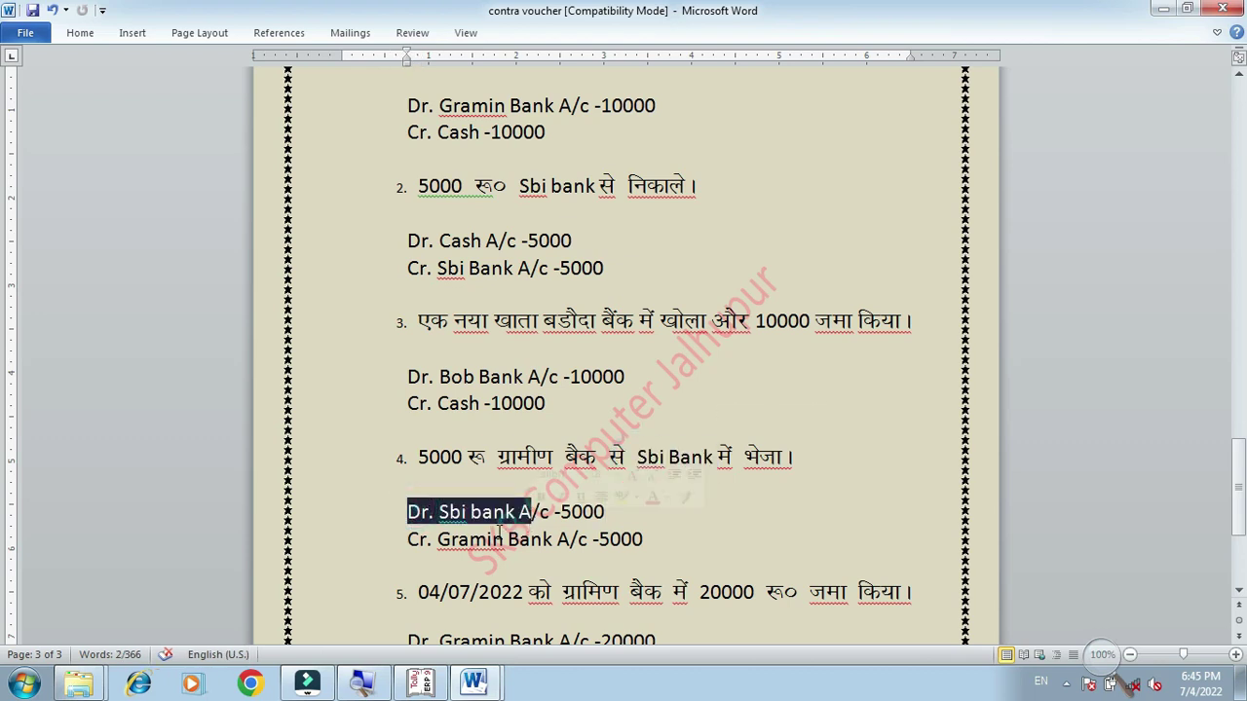
left_click_drag(402, 538, 534, 553)
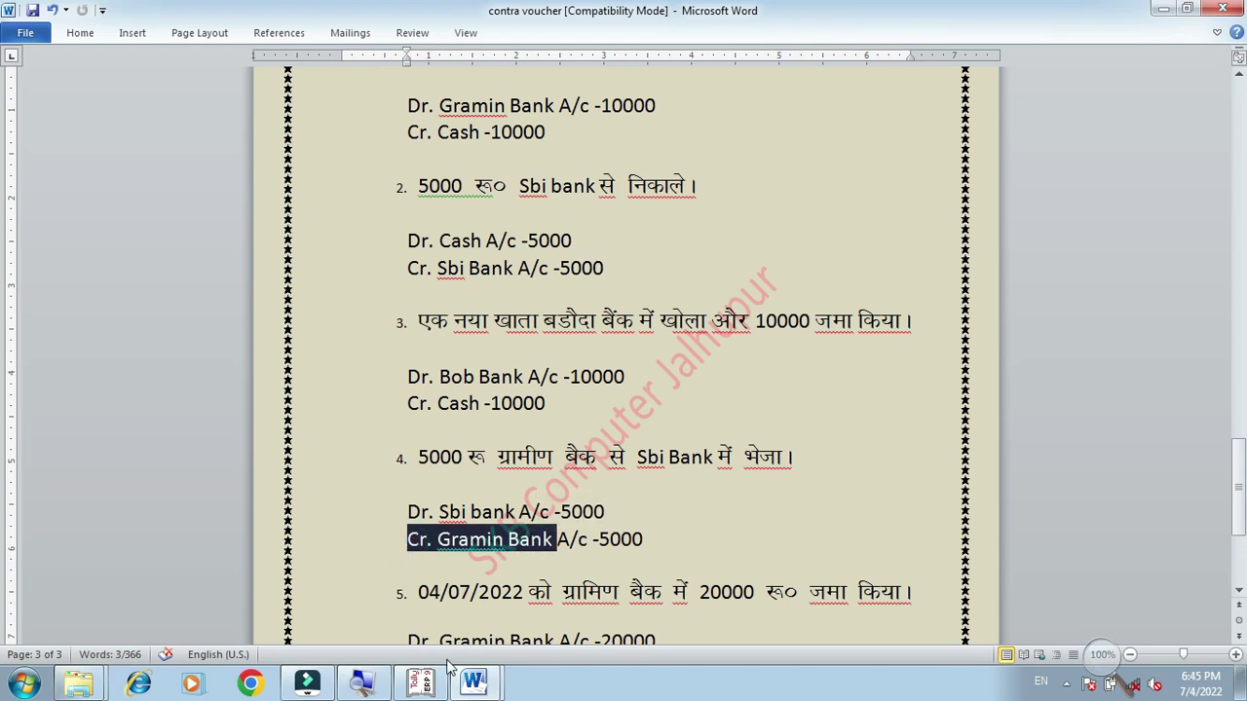
- Back in Tally.ERP 9, credit GRAMIN BANK A/C with 5000 as a cheque allocation and debit SBI BANK A/C with 5000 in contra voucher No. 3
left_click(421, 682)
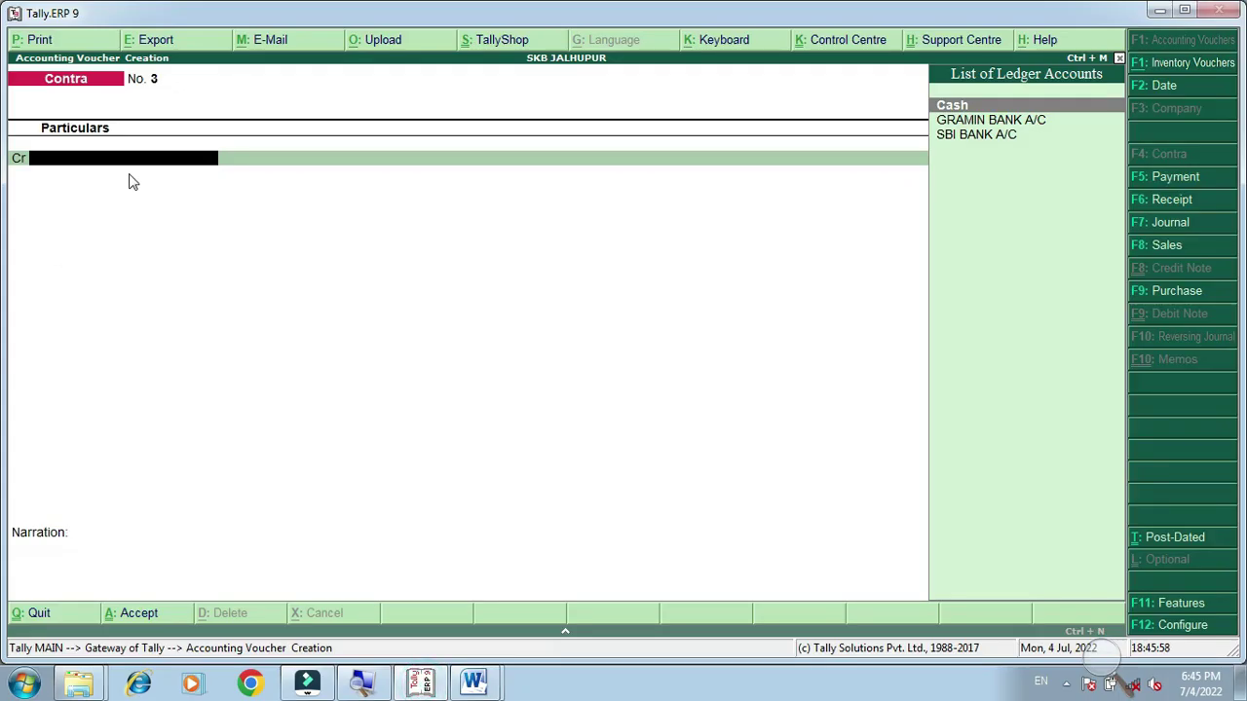
key("Down")
key("Return")
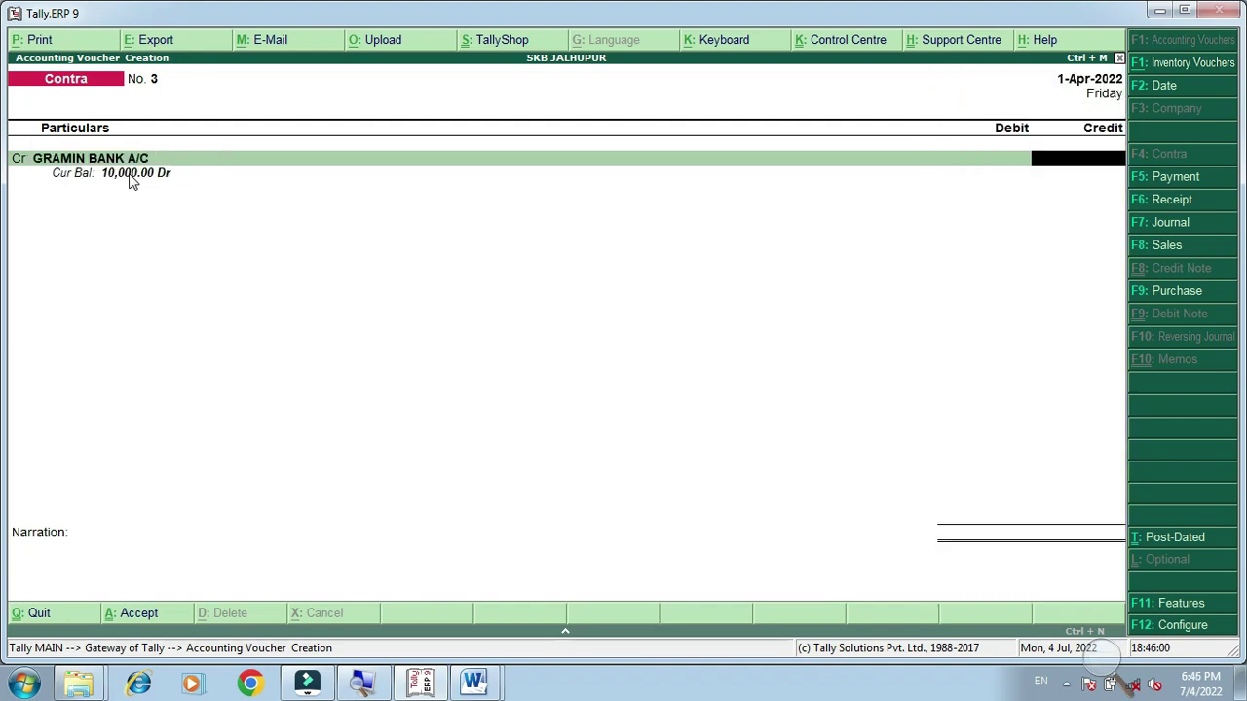
key("Return")
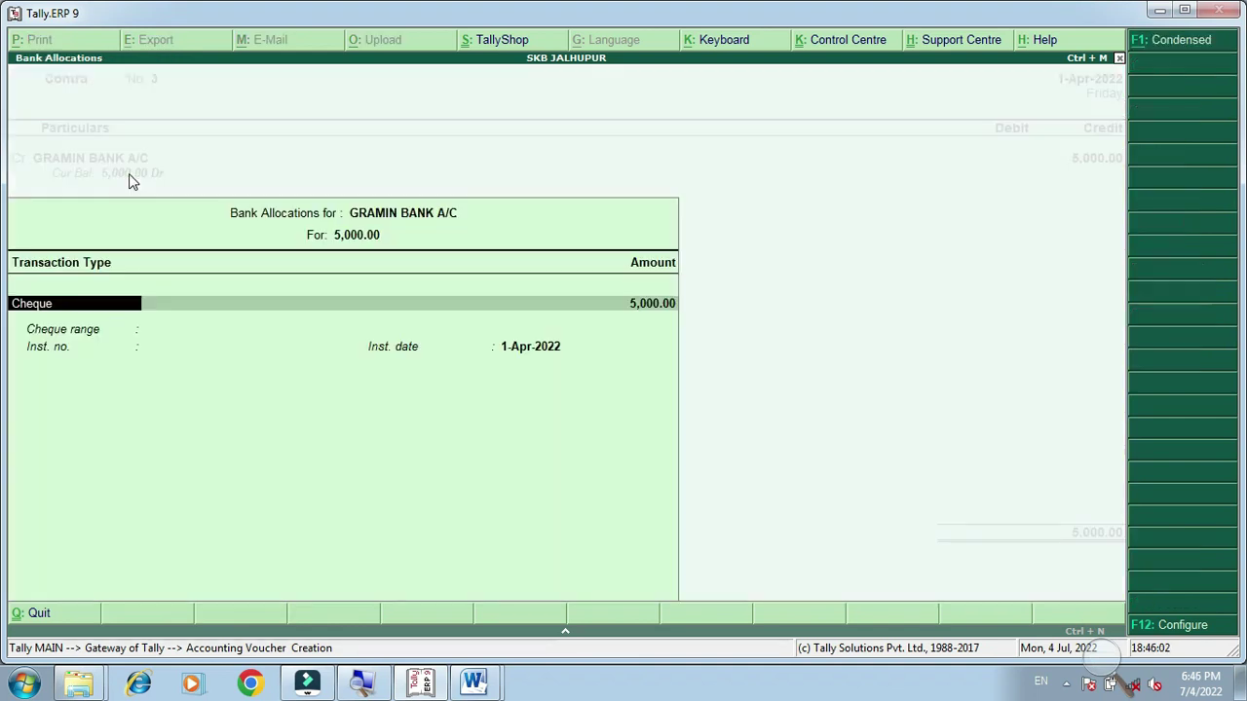
key("Return")
key("Return")
key("Return")
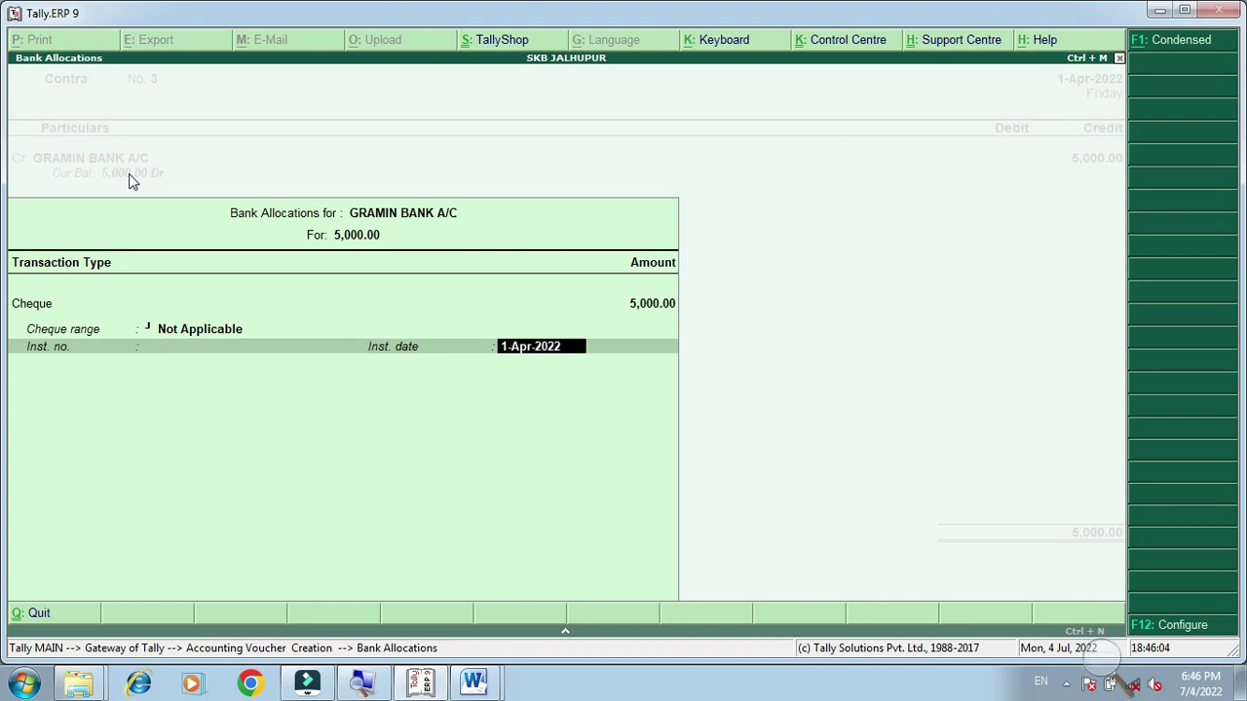
key("Return")
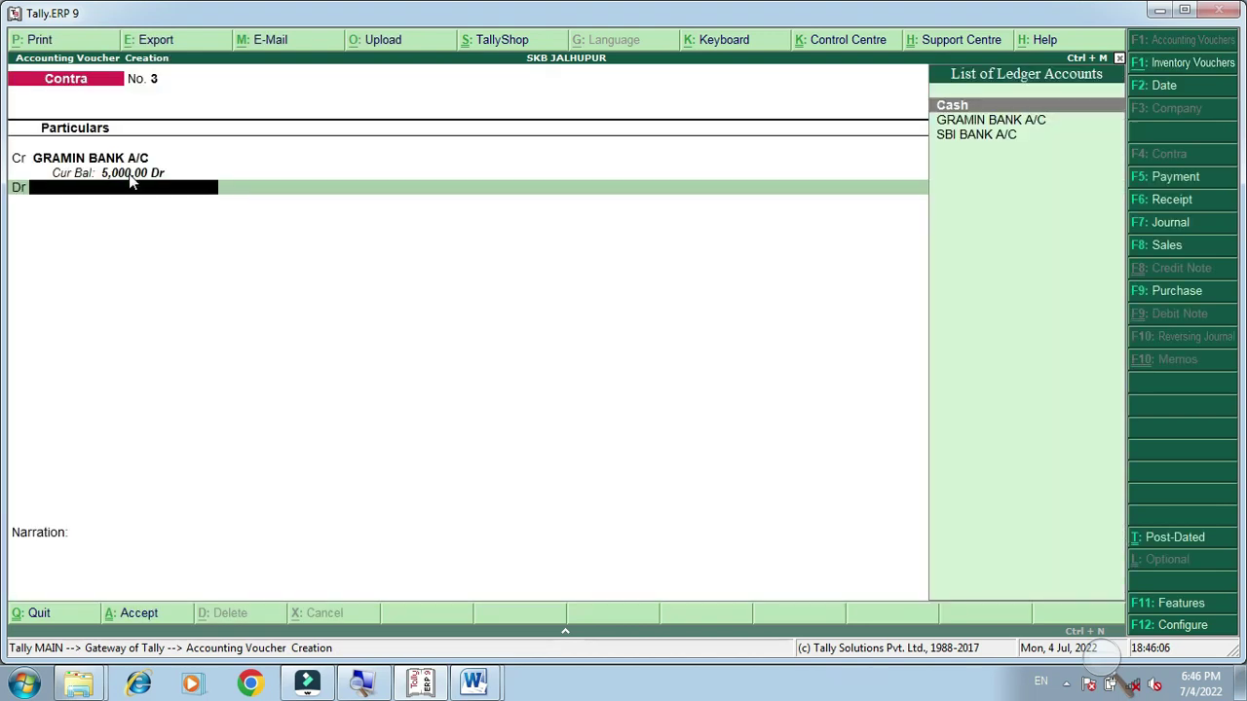
type("s")
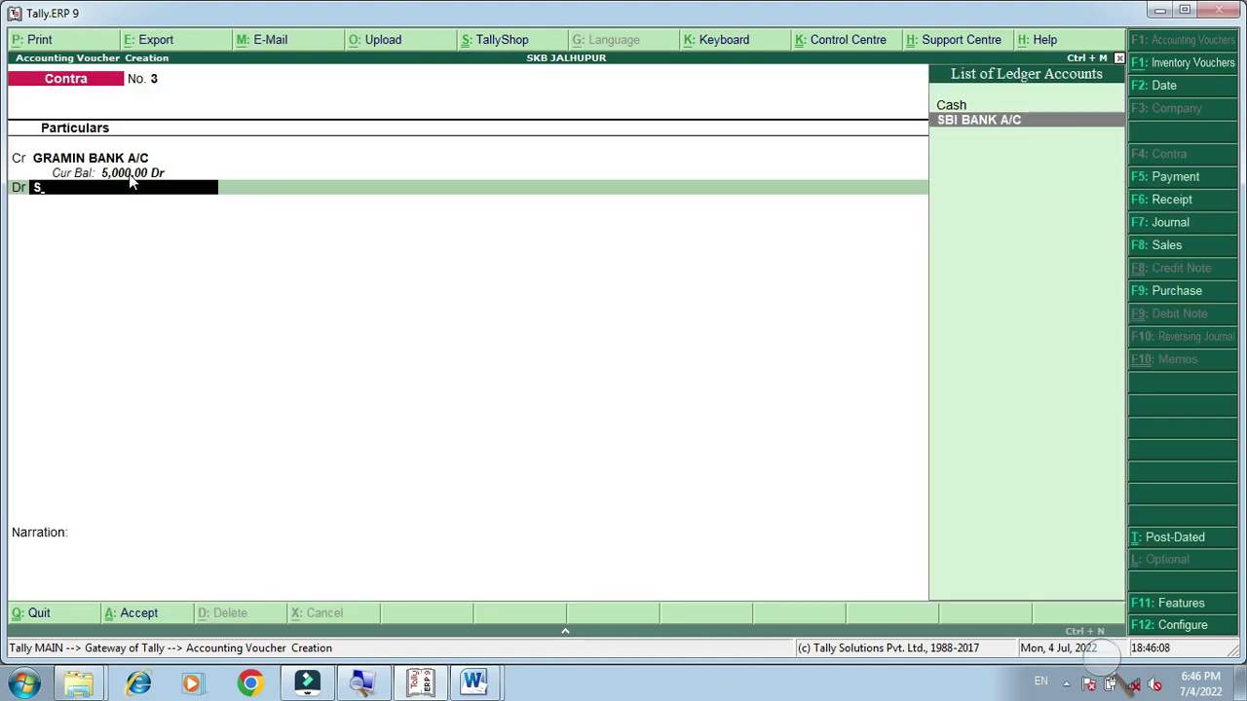
key("Return")
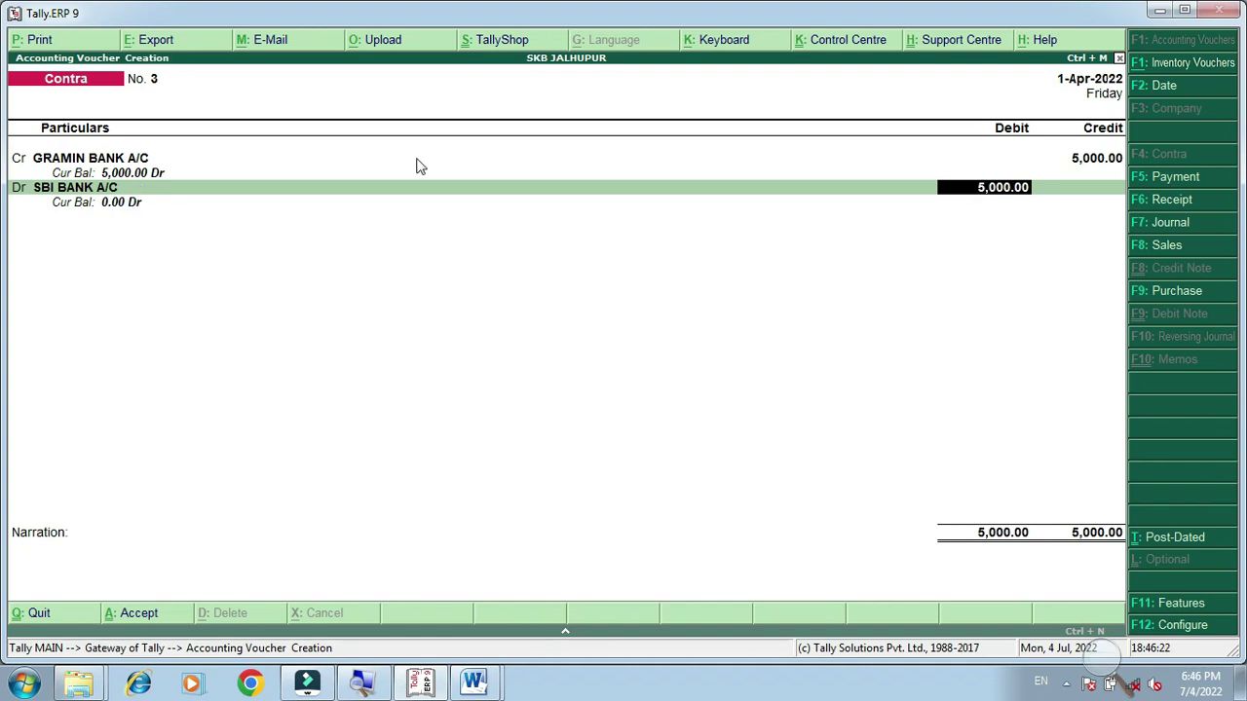
- Set the GRAMIN BANK A/C credit amount to 7000, keeping its cheque allocation with a blank instrument number
left_click(1074, 157)
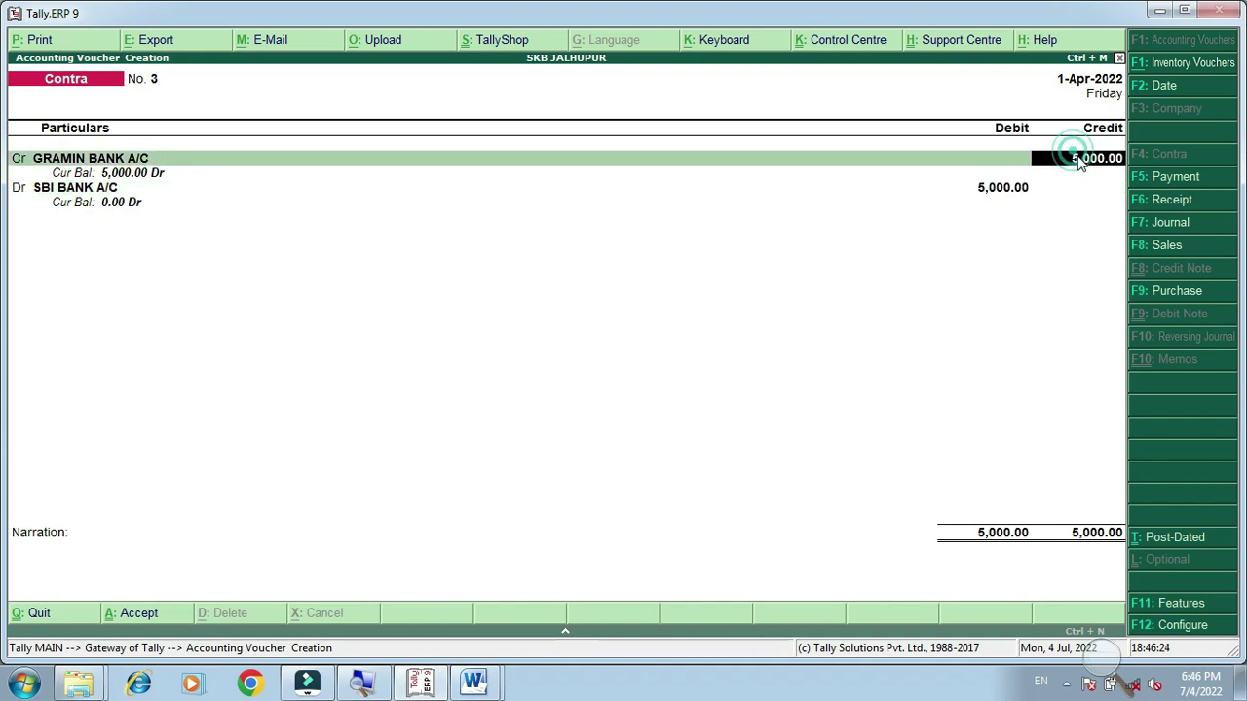
type("7000")
key("Return")
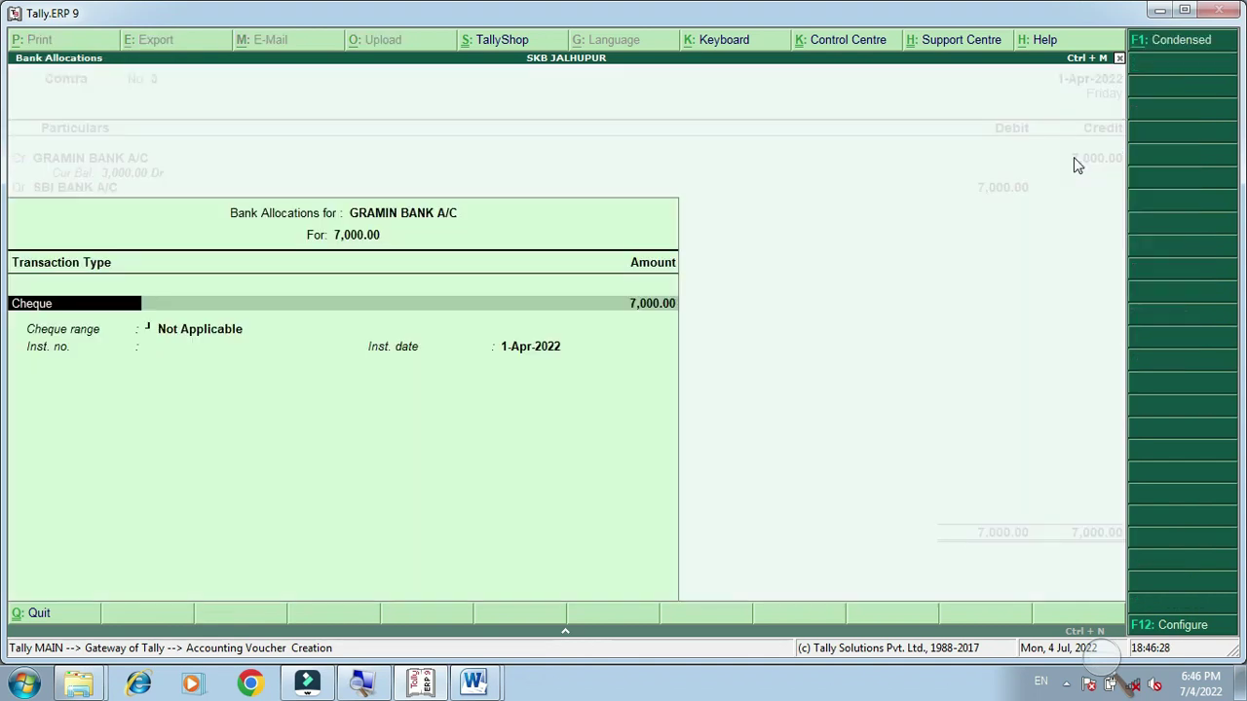
key("Return")
key("Return")
key("Return")
key("Return")
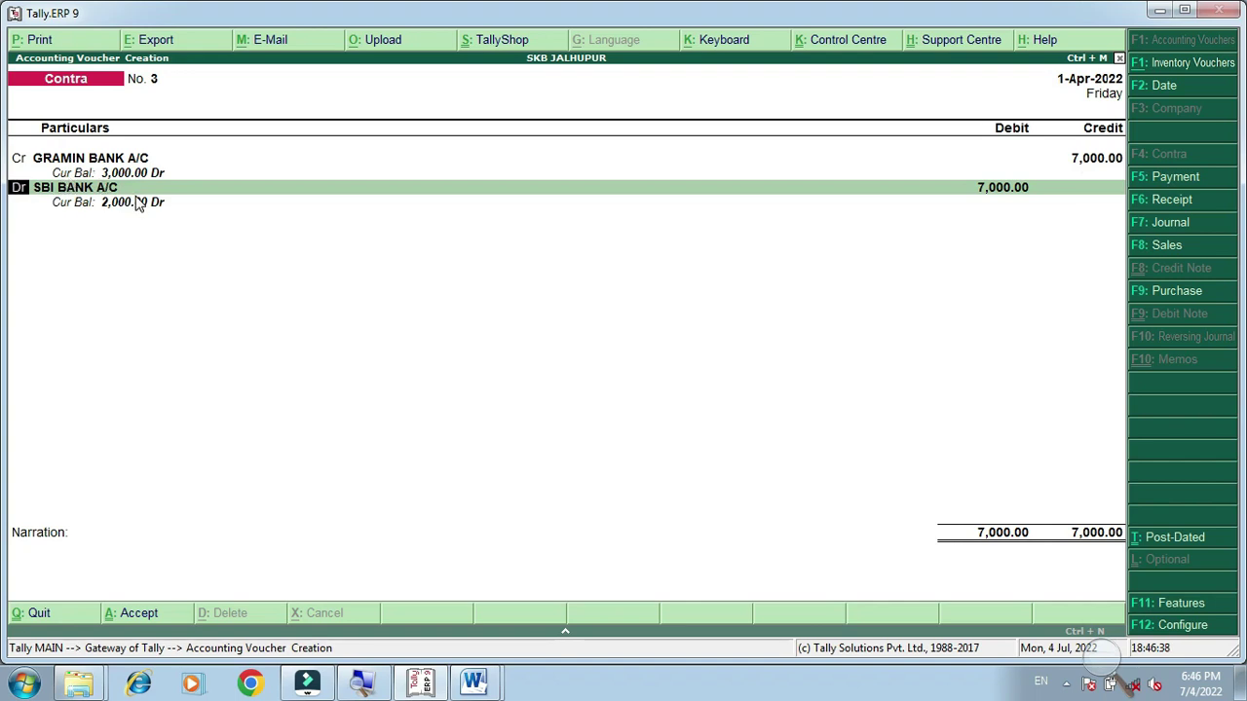
- Keep SBI BANK A/C debited with 7000 and its bank allocation at the defaults, and save contra voucher No. 3 without a narration
key("Return")
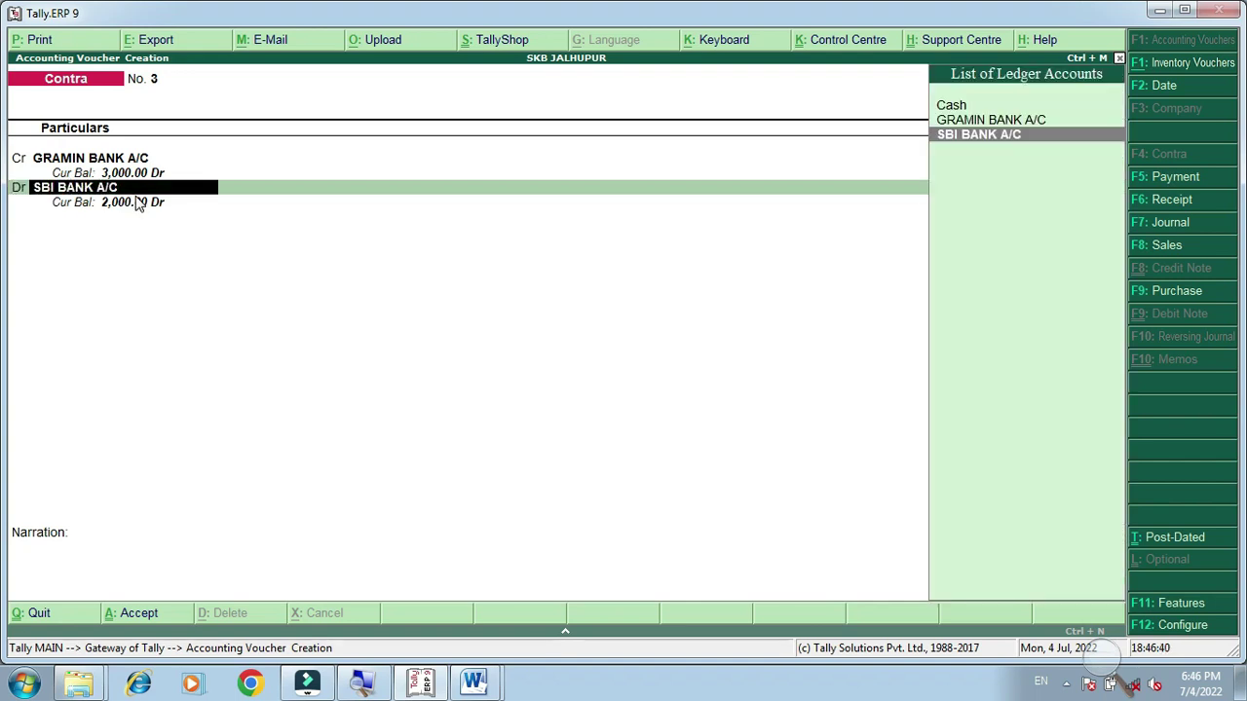
key("Return")
key("Return")
key("Return")
key("Return")
key("Return")
key("Return")
key("Return")
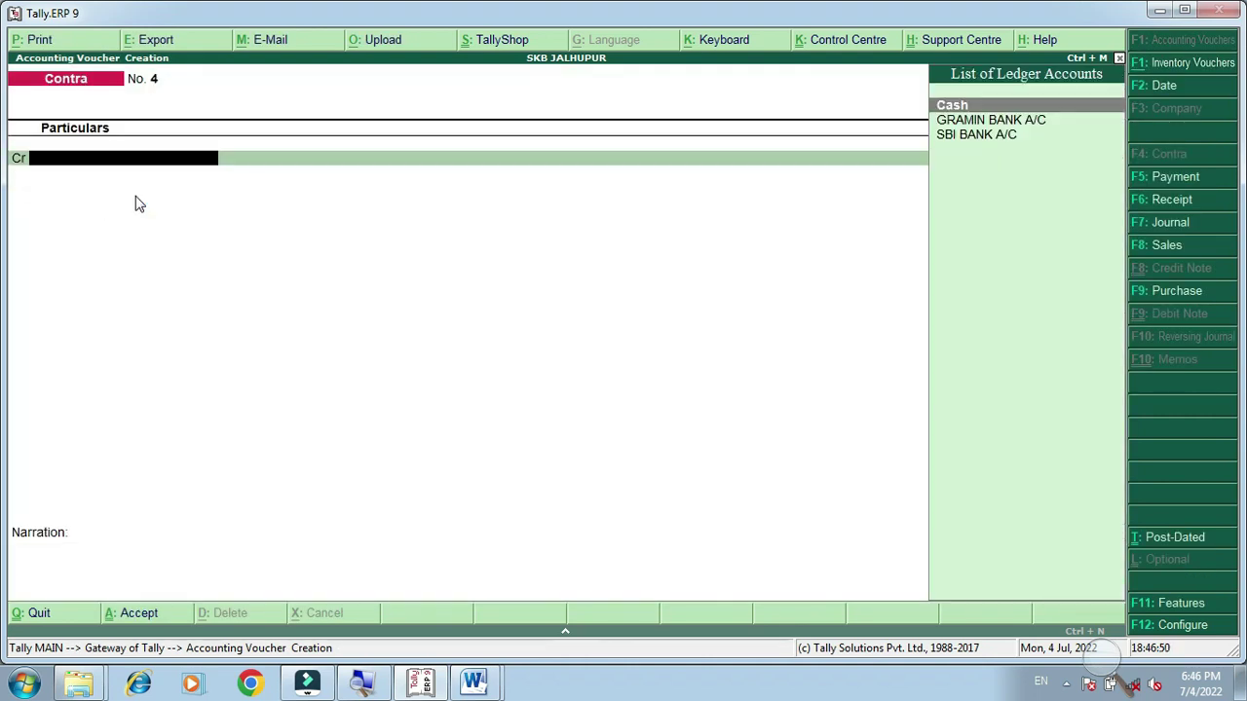